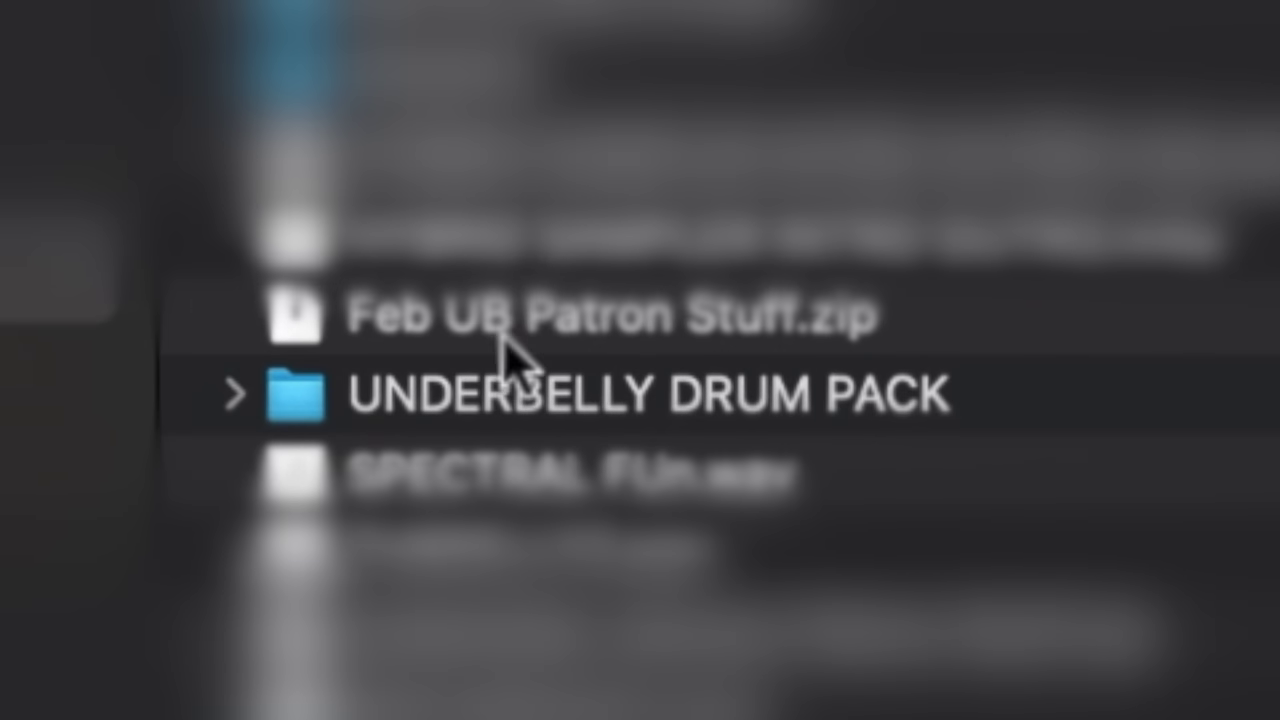
- Drag the UNDERBELLY DRUM PACK folder from Finder into Ableton's Places and bring Ableton forward
{"action": "left_click_drag", "start_coordinate": [551, 423], "coordinate": [87, 403]}
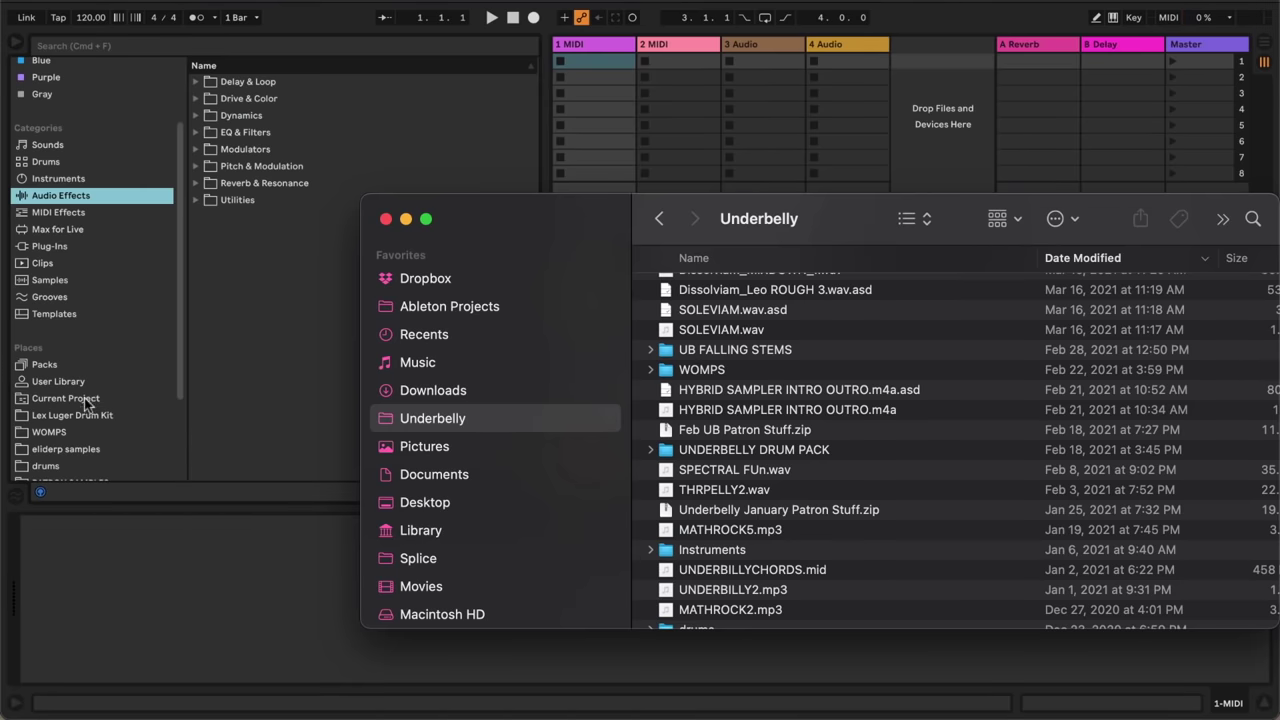
{"action": "scroll", "coordinate": [84, 398], "scroll_direction": "up", "scroll_amount": 3}
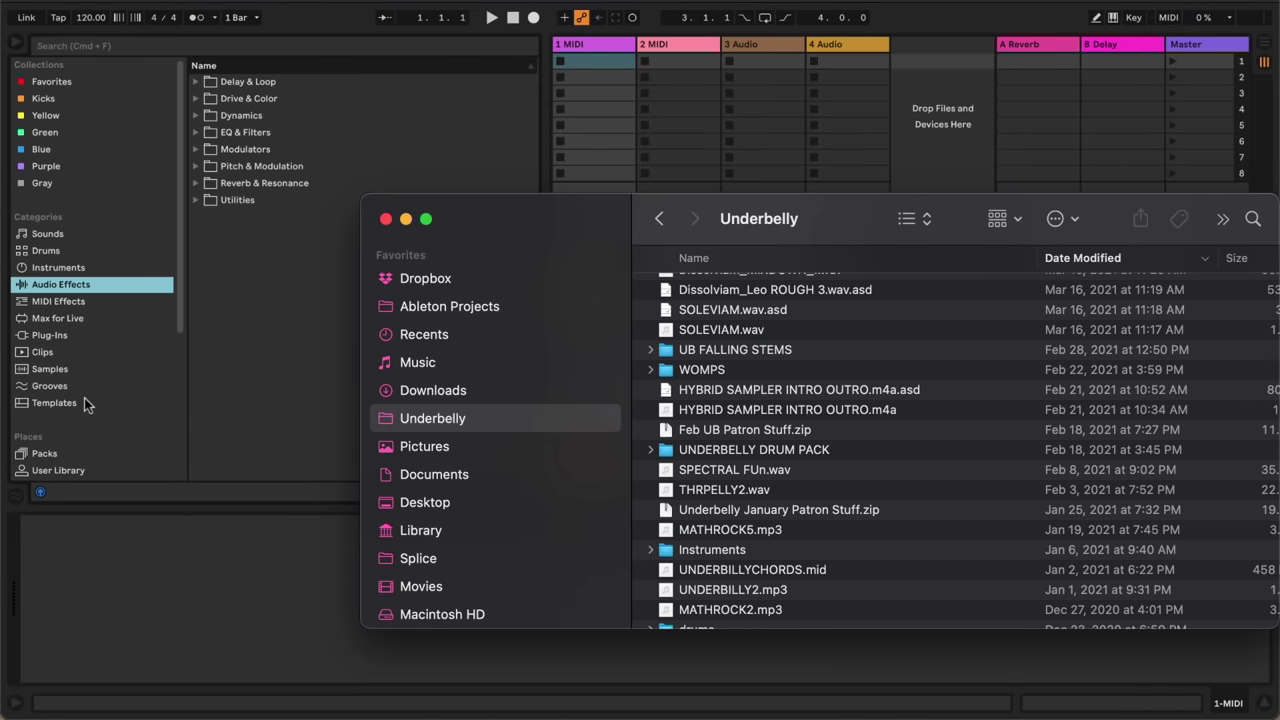
{"action": "left_click", "coordinate": [134, 398]}
{"action": "scroll", "coordinate": [134, 398], "scroll_direction": "down", "scroll_amount": 2}
- Preview a crash sample from the drum pack, then load an empty Drum Rack onto track 1
{"action": "left_click", "coordinate": [106, 438]}
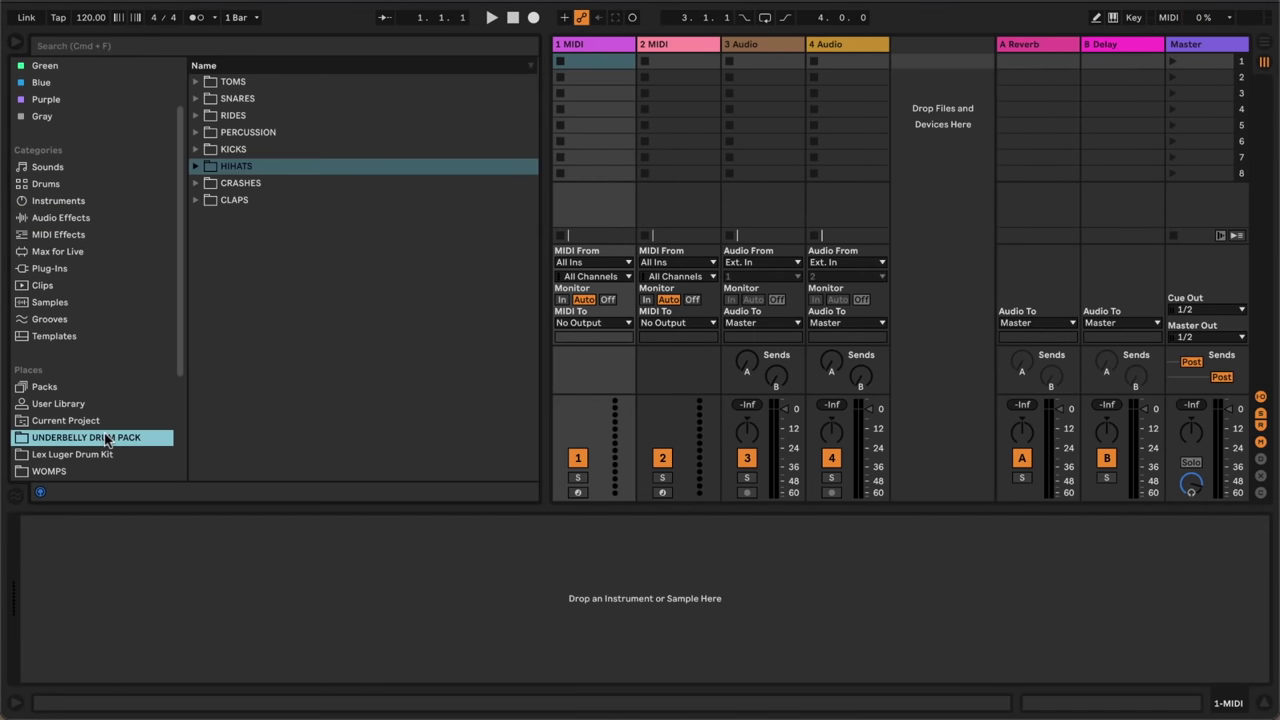
{"action": "key", "text": "Down"}
{"action": "key", "text": "Right"}
{"action": "key", "text": "Down"}
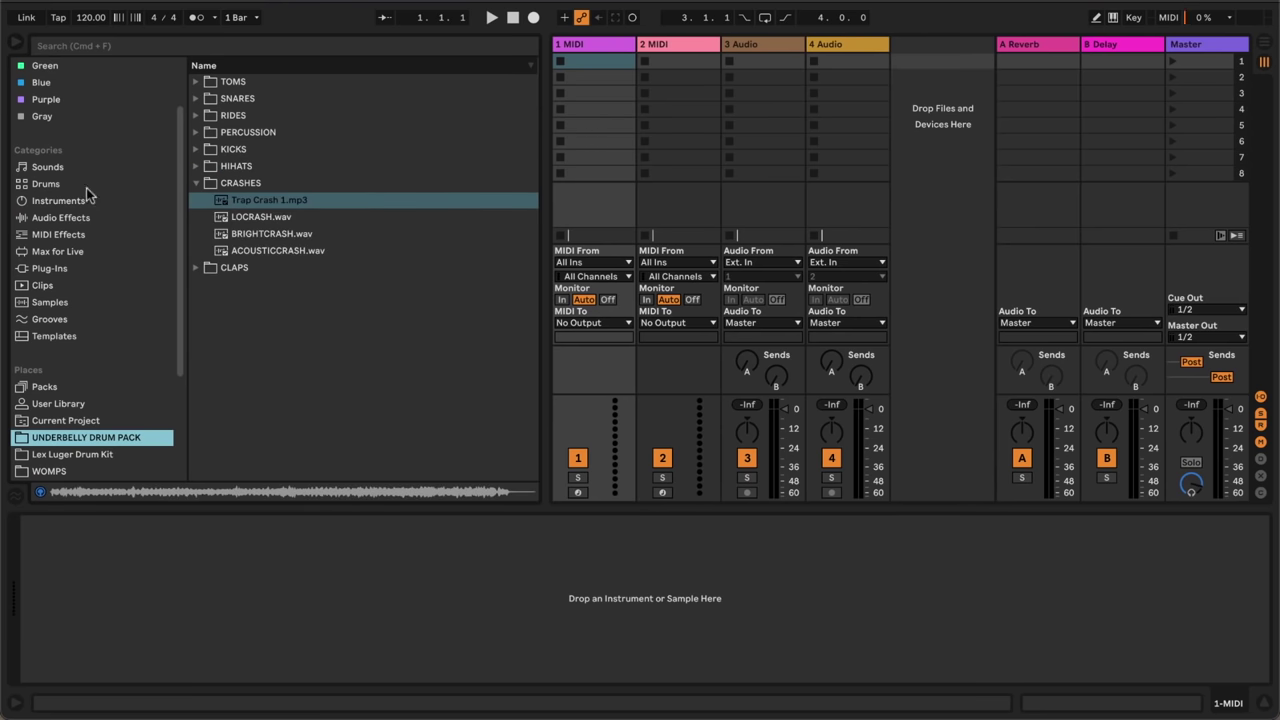
{"action": "left_click", "coordinate": [46, 184]}
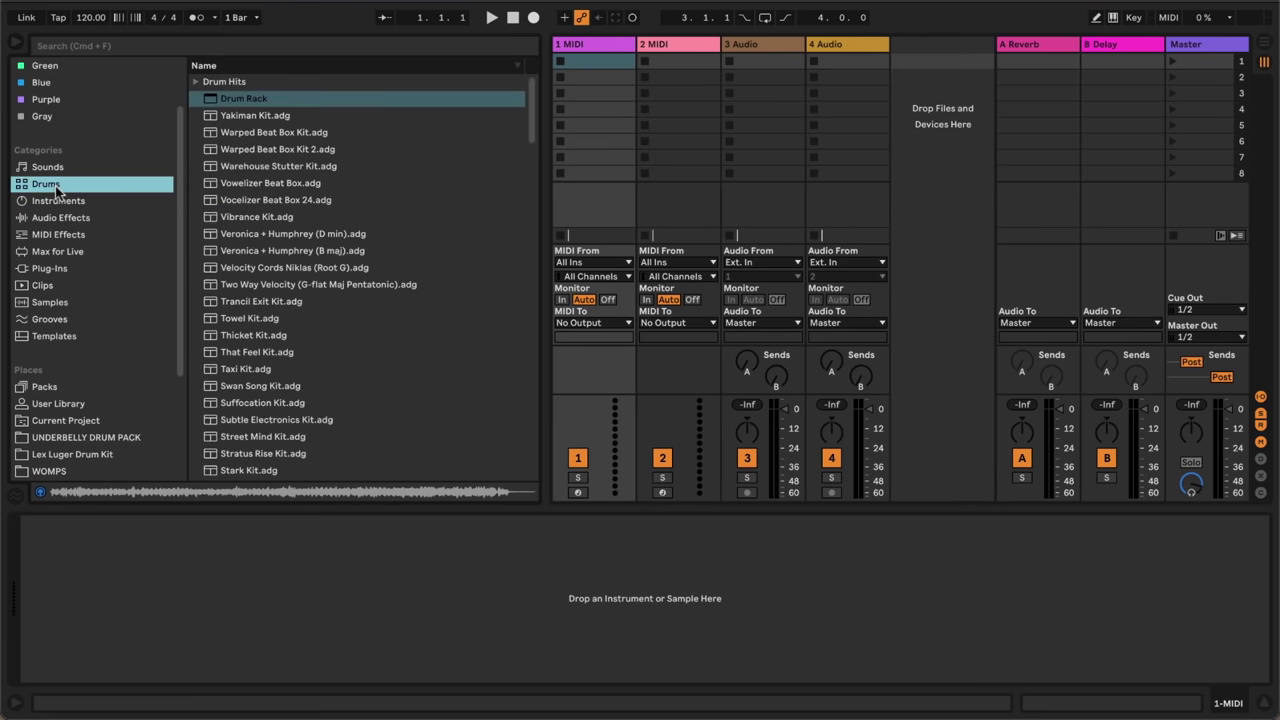
{"action": "double_click", "coordinate": [244, 104]}
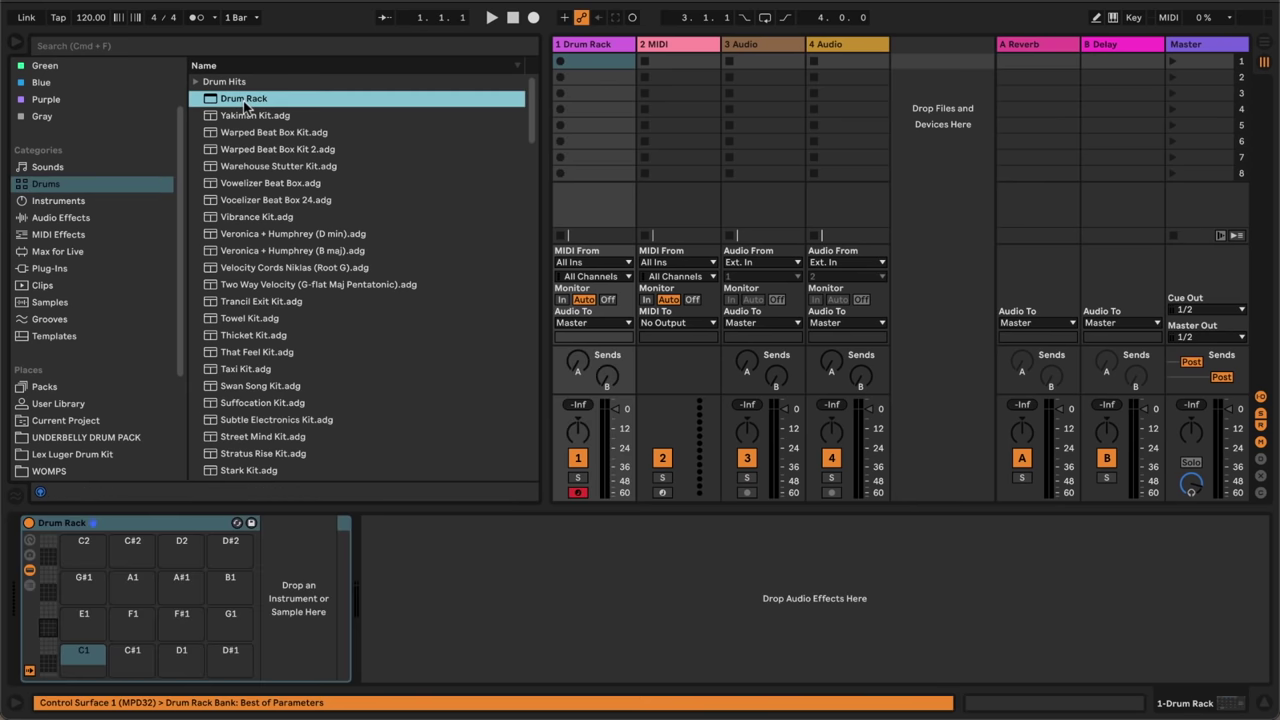
- Load the clap onto pad C1 and crash and hi-hat samples onto C#1, D1 and D#1
{"action": "left_click", "coordinate": [109, 437]}
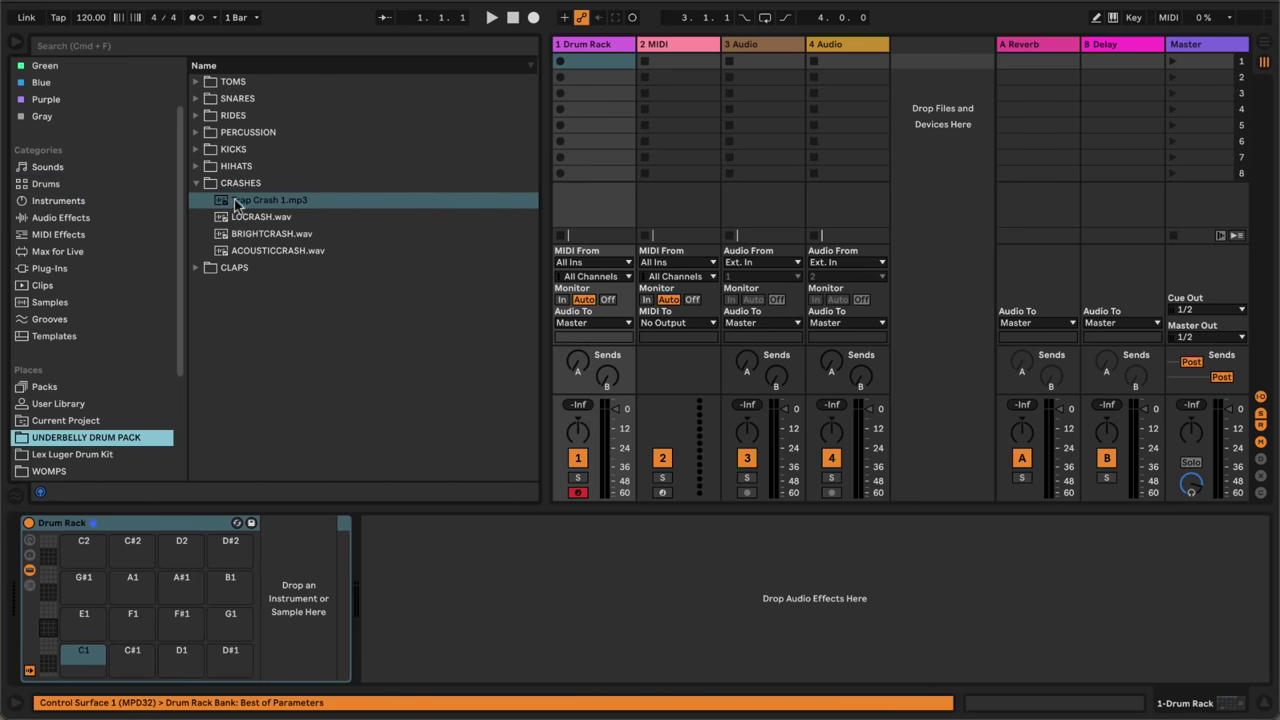
{"action": "left_click", "coordinate": [197, 188]}
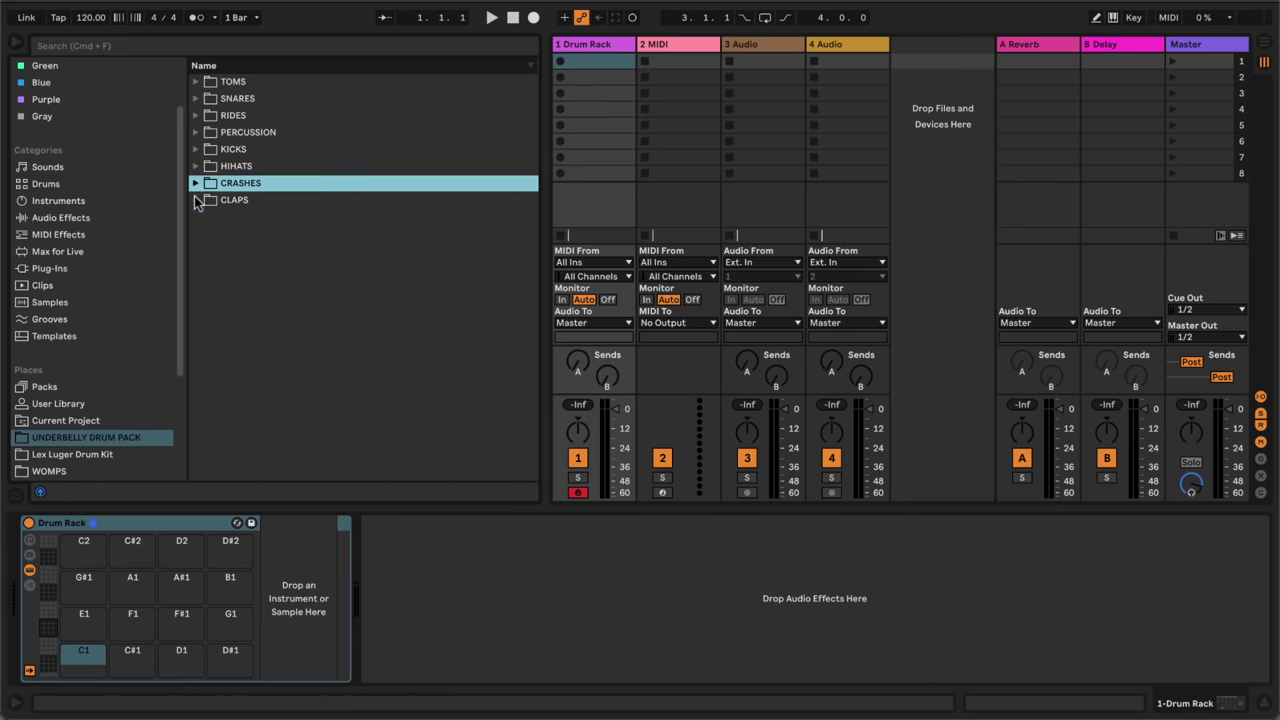
{"action": "left_click", "coordinate": [197, 200]}
{"action": "left_click_drag", "start_coordinate": [281, 229], "coordinate": [83, 662]}
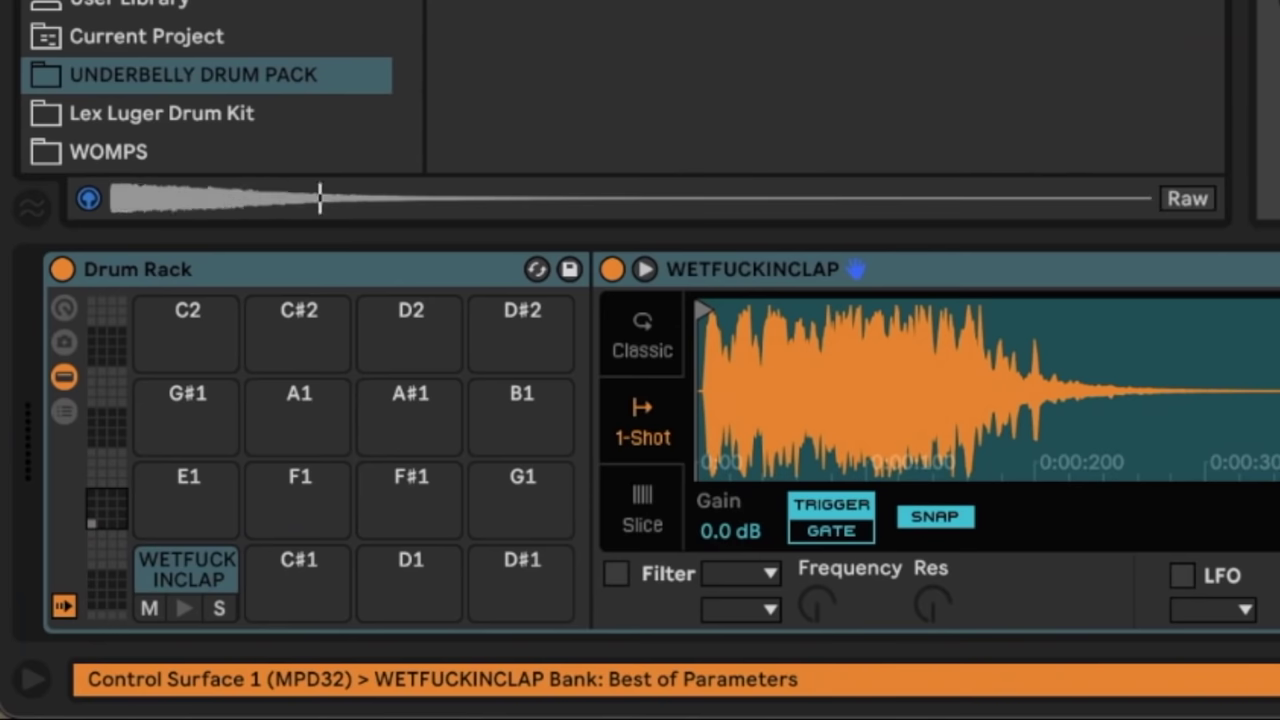
{"action": "left_click_drag", "start_coordinate": [533, 28], "coordinate": [229, 423]}
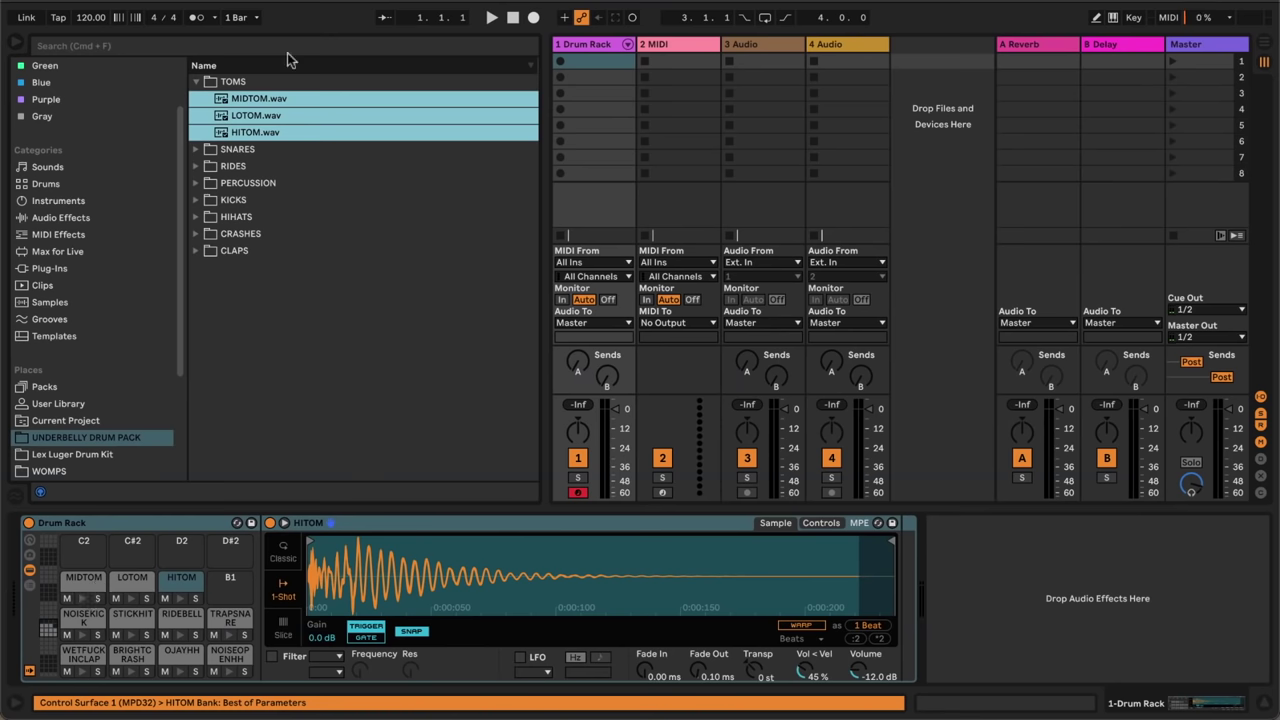
{"action": "left_click", "coordinate": [195, 83]}
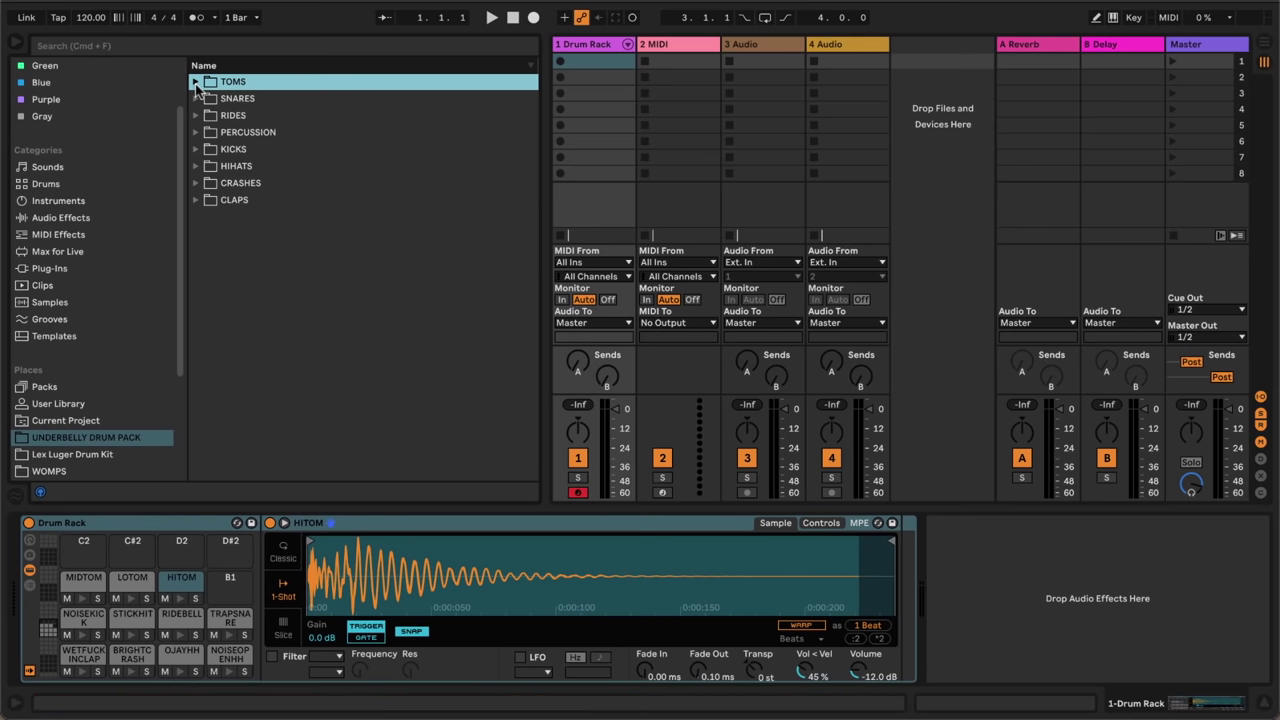
- Create a one-bar MIDI clip with NOISEKICK notes drawn at 1.1 and 1.3, and launch it
{"action": "double_click", "coordinate": [600, 66]}
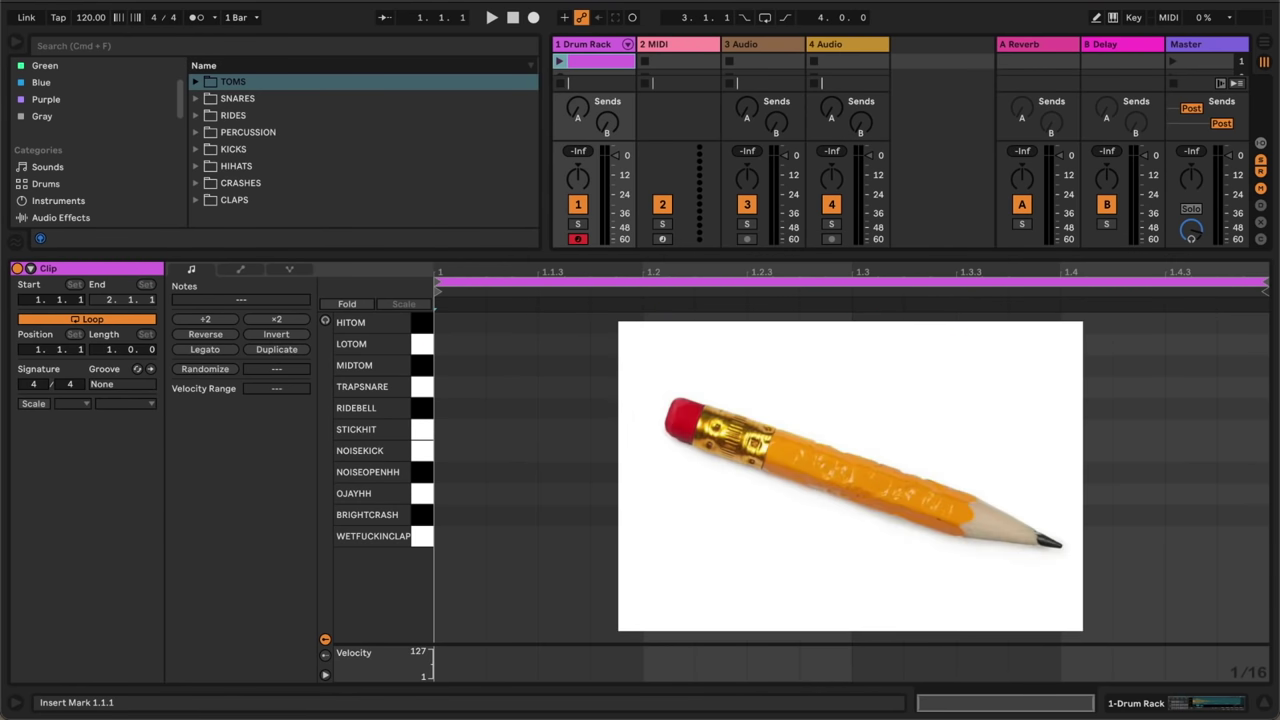
{"action": "key", "text": "b"}
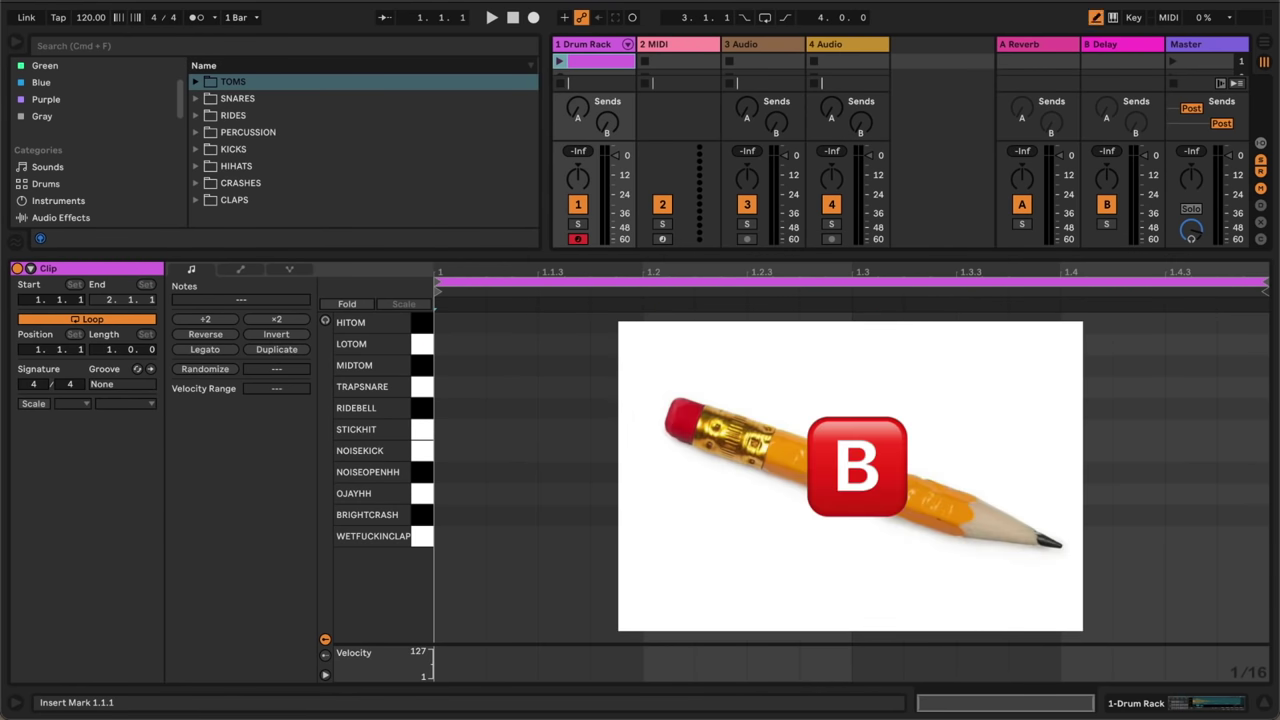
{"action": "left_click", "coordinate": [462, 450]}
{"action": "left_click", "coordinate": [878, 451]}
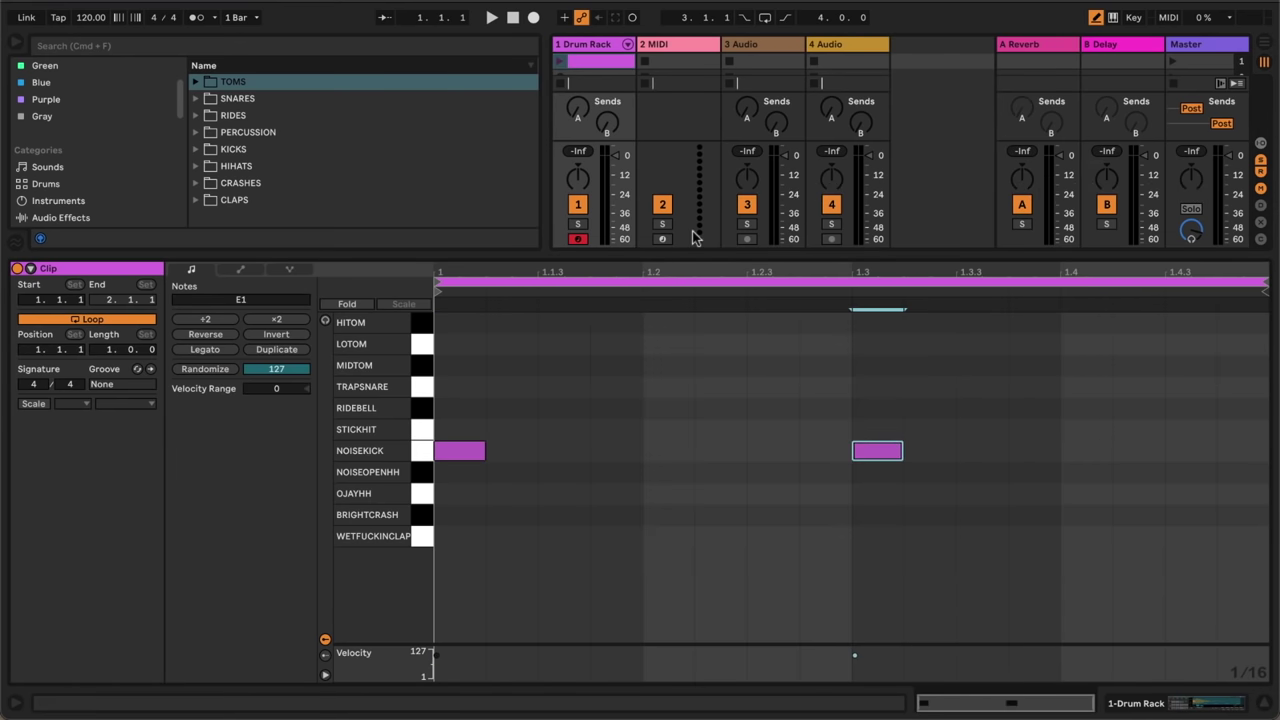
{"action": "left_click", "coordinate": [560, 67]}
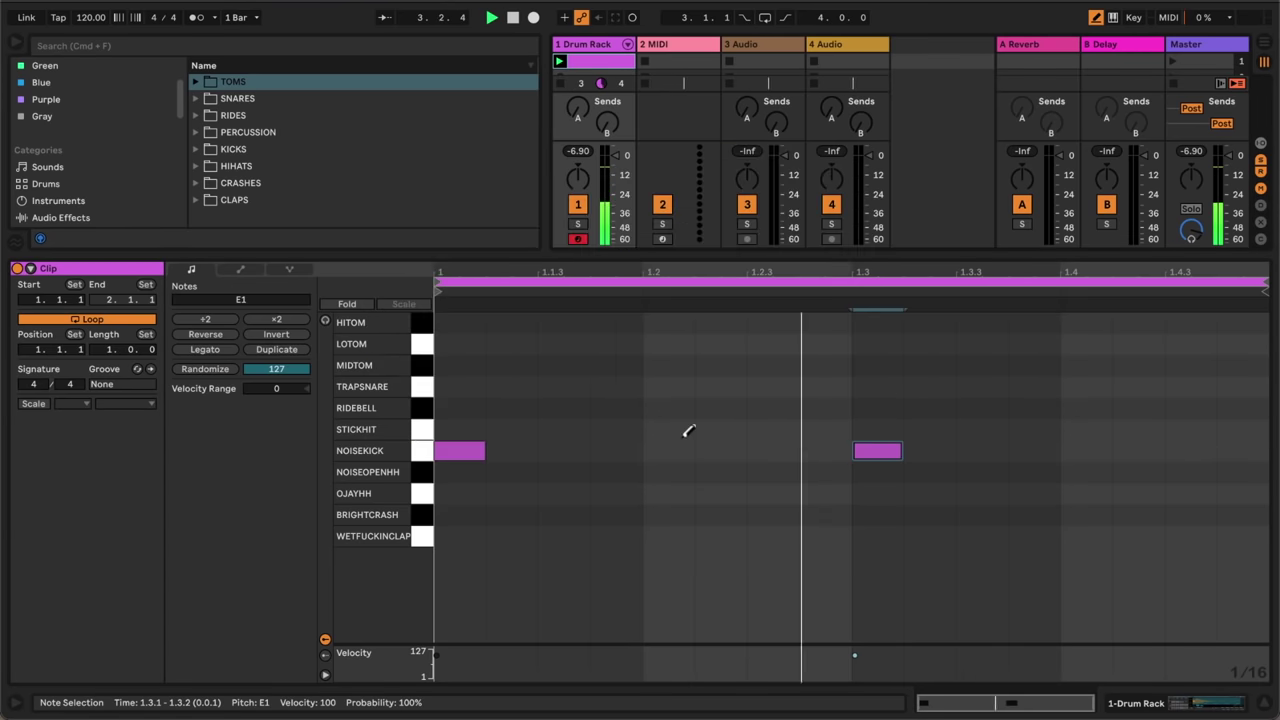
- Draw TRAPSNARE notes at 1.2 and 1.4 in the piano roll
{"action": "left_click", "coordinate": [668, 385]}
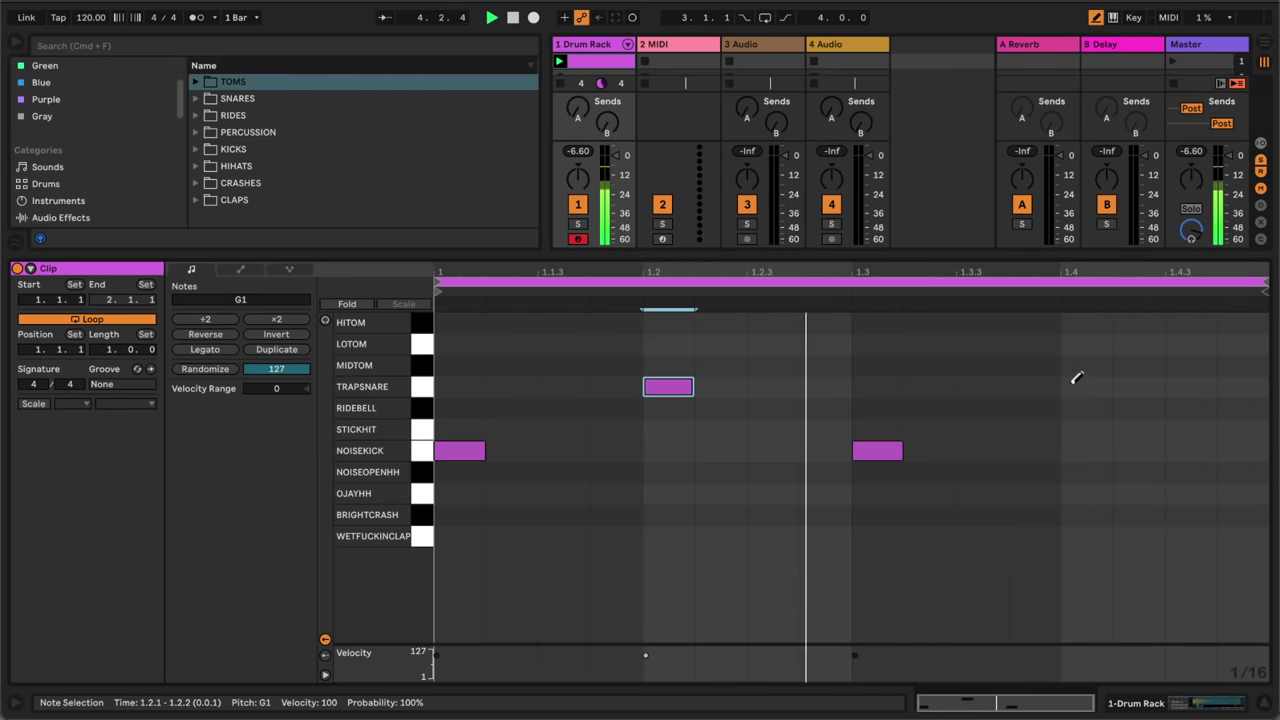
{"action": "left_click", "coordinate": [1088, 385]}
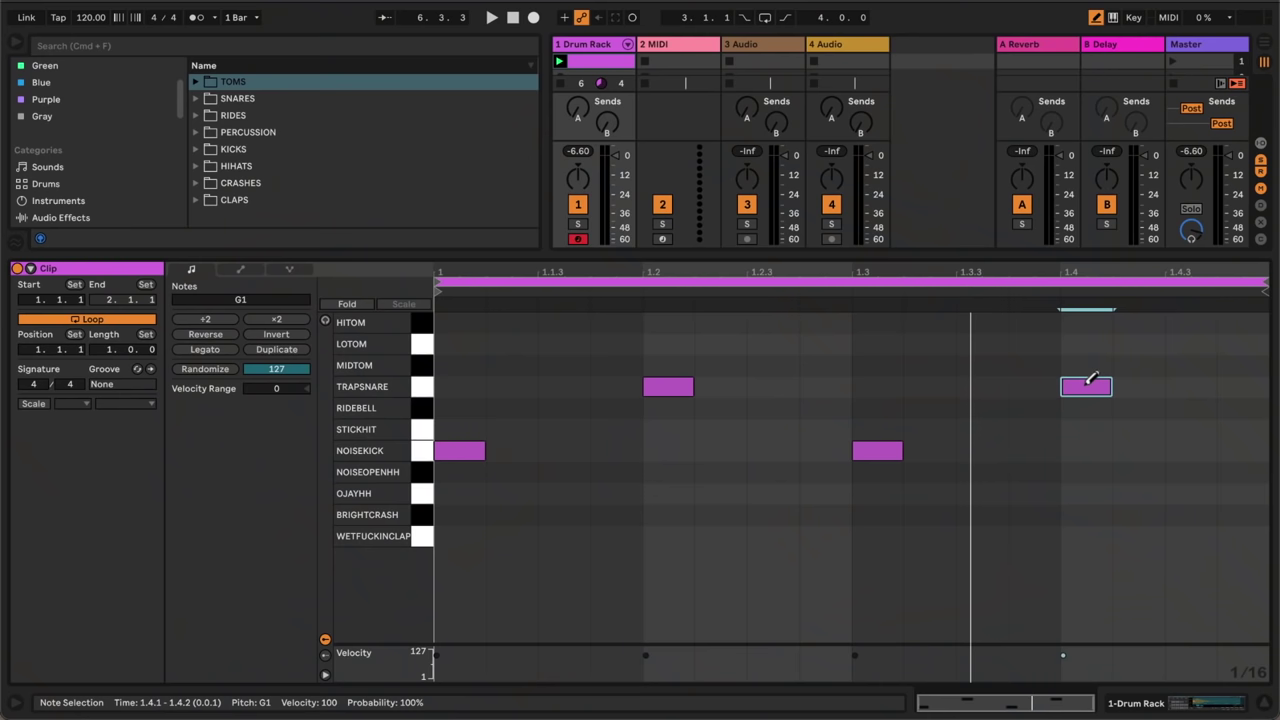
- Delete the snares at 1.2 and 1.4 and the kick at 1.3, add a TRAPSNARE at 1.3, and play
{"action": "left_click", "coordinate": [1090, 386]}
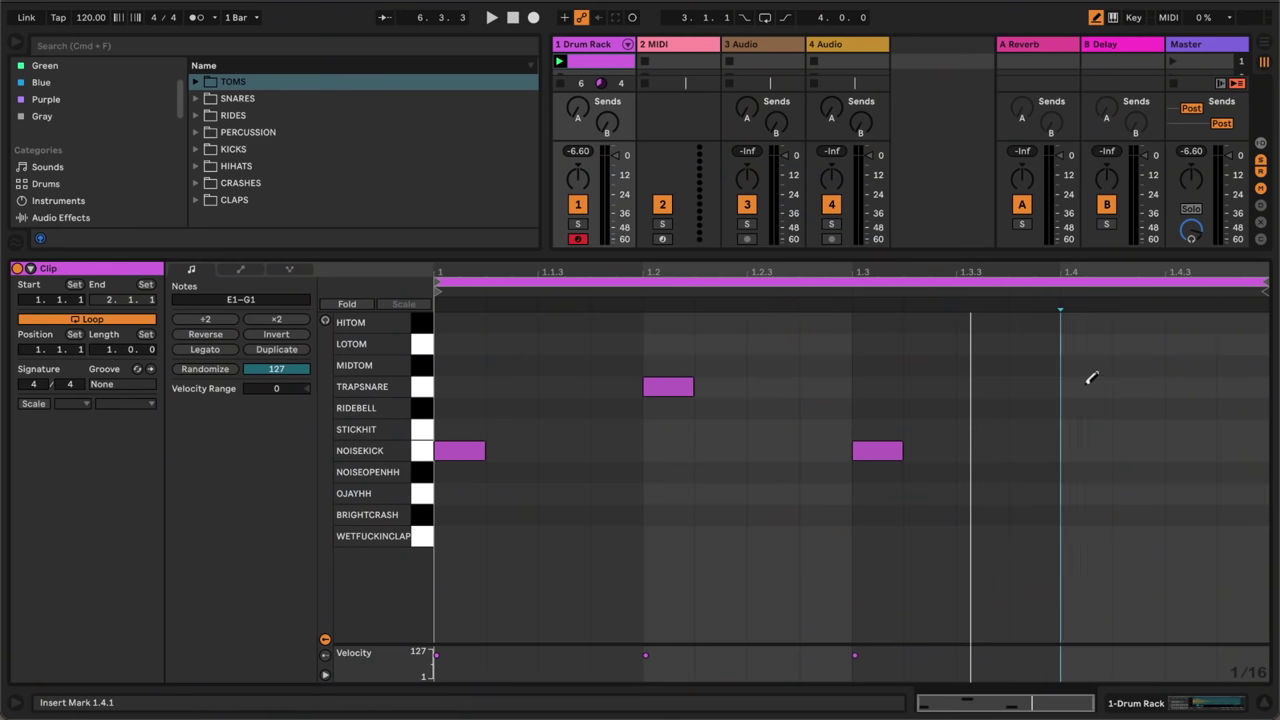
{"action": "left_click", "coordinate": [672, 386]}
{"action": "left_click", "coordinate": [880, 387]}
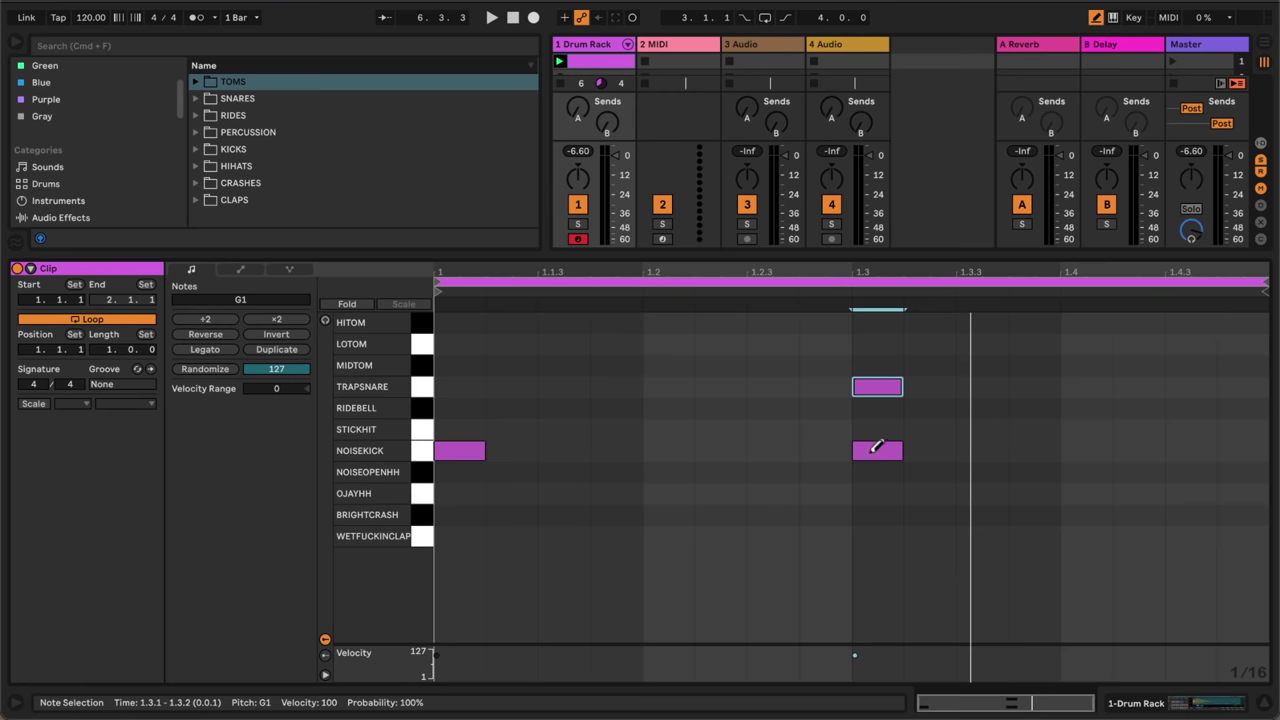
{"action": "left_click", "coordinate": [876, 449]}
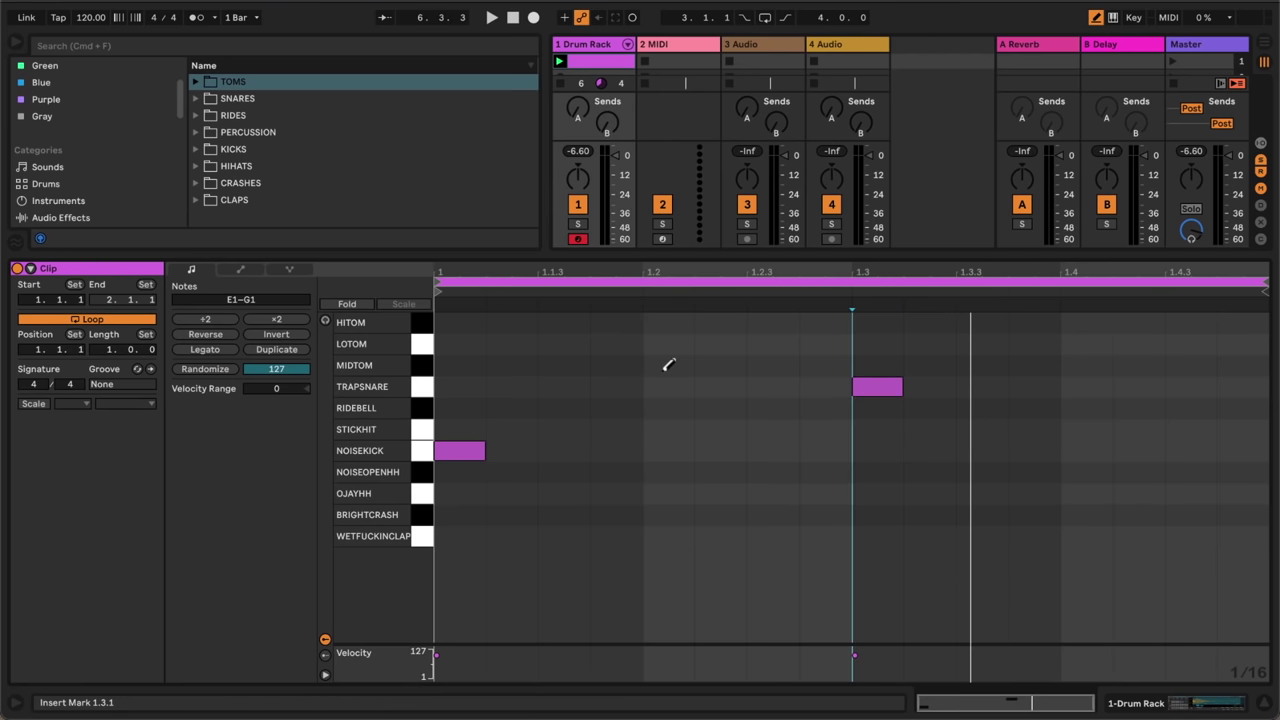
{"action": "key", "text": "space"}
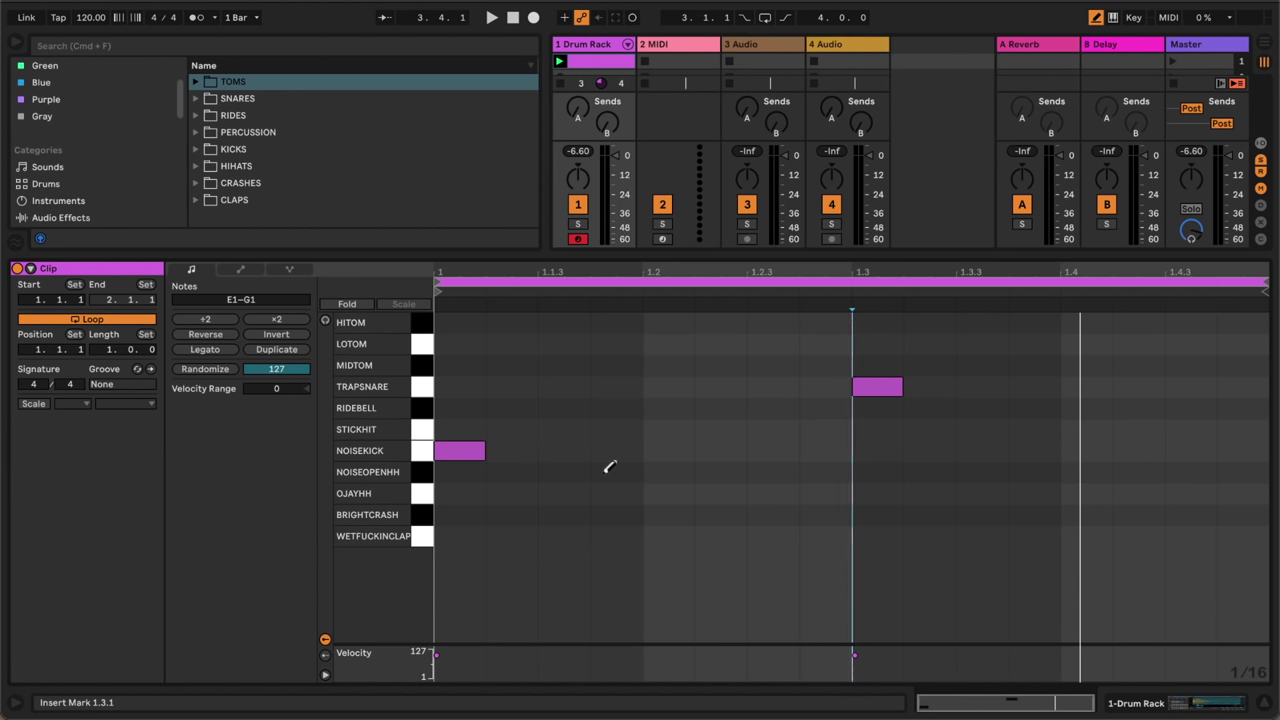
- Undo back to the backbeat snares and move the beat-3 NOISEKICK to 1.3.3
{"action": "key", "text": "super+z"}
{"action": "key", "text": "super+z"}
{"action": "key", "text": "super+z"}
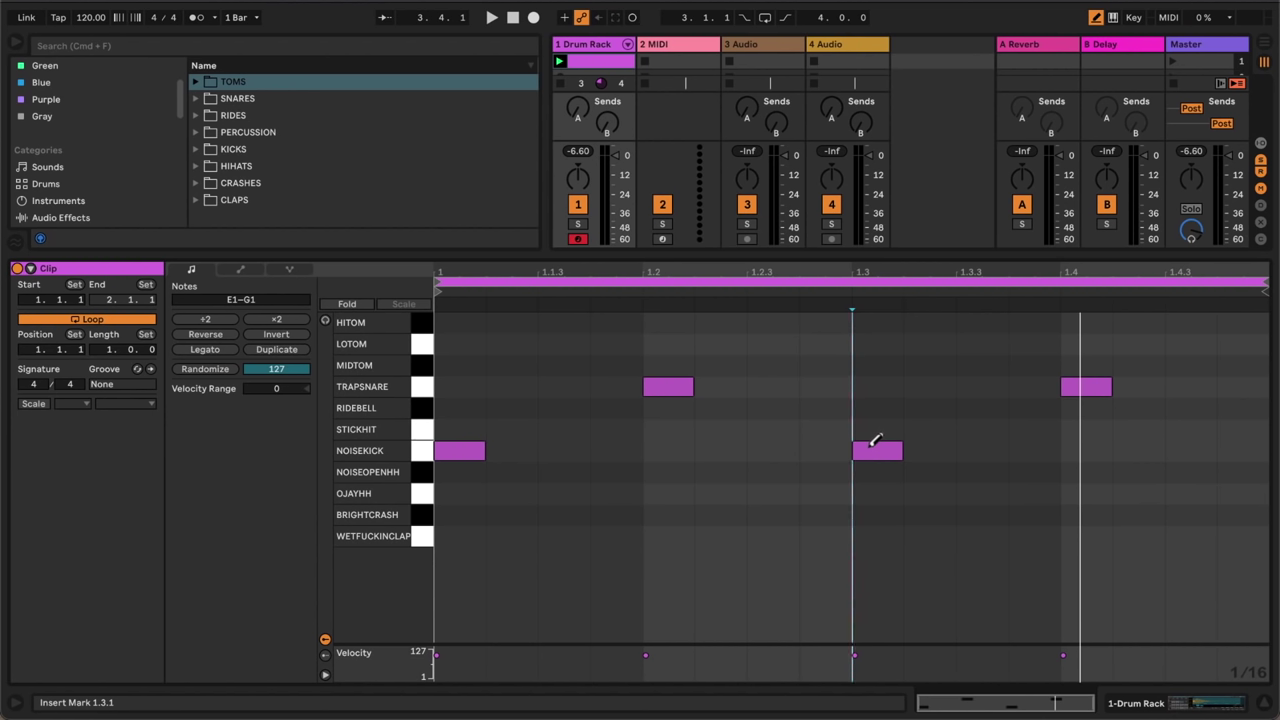
{"action": "left_click", "coordinate": [875, 440]}
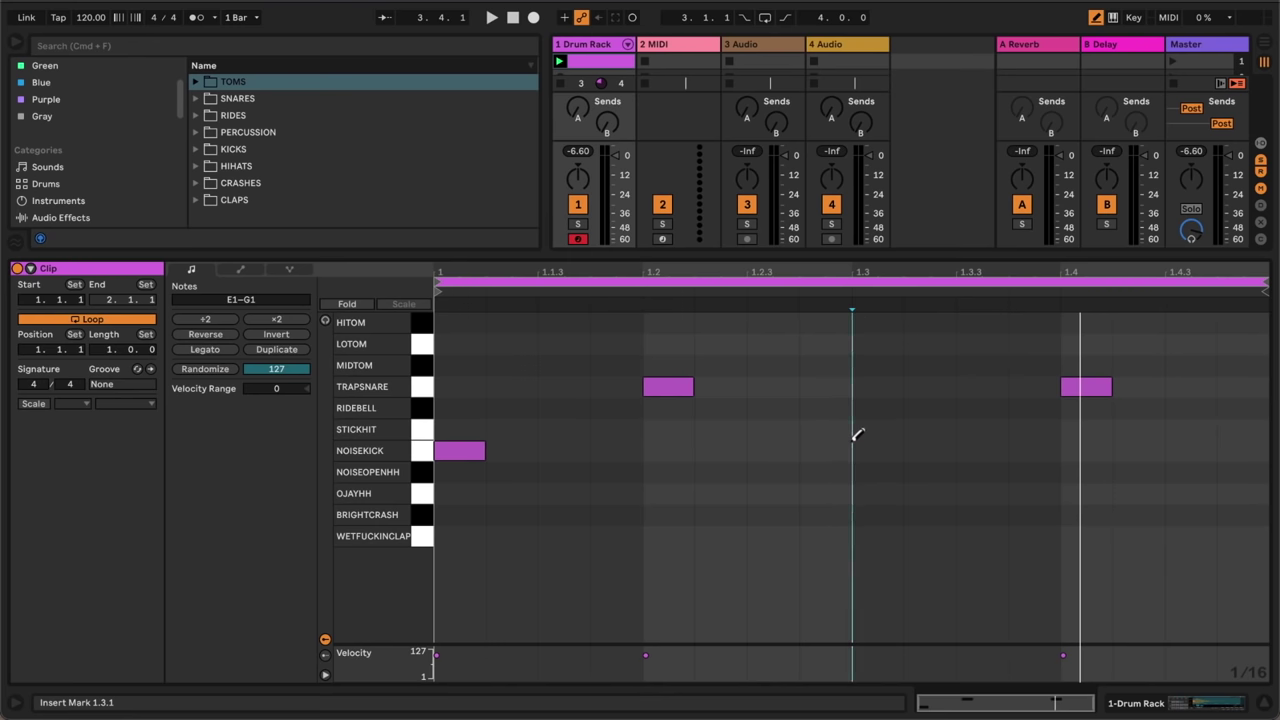
{"action": "left_click", "coordinate": [980, 450]}
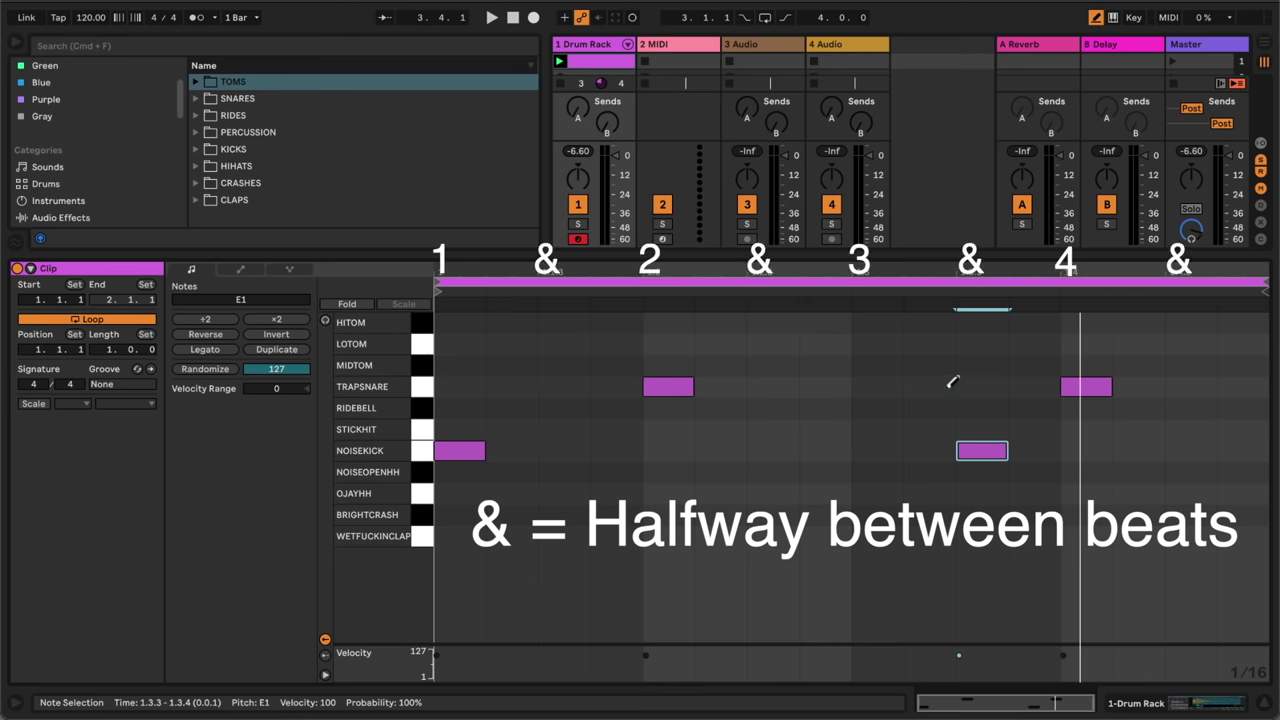
- Set the fixed grid to 1/8 and draw a NOISEKICK at 1.4.3
{"action": "right_click", "coordinate": [892, 408]}
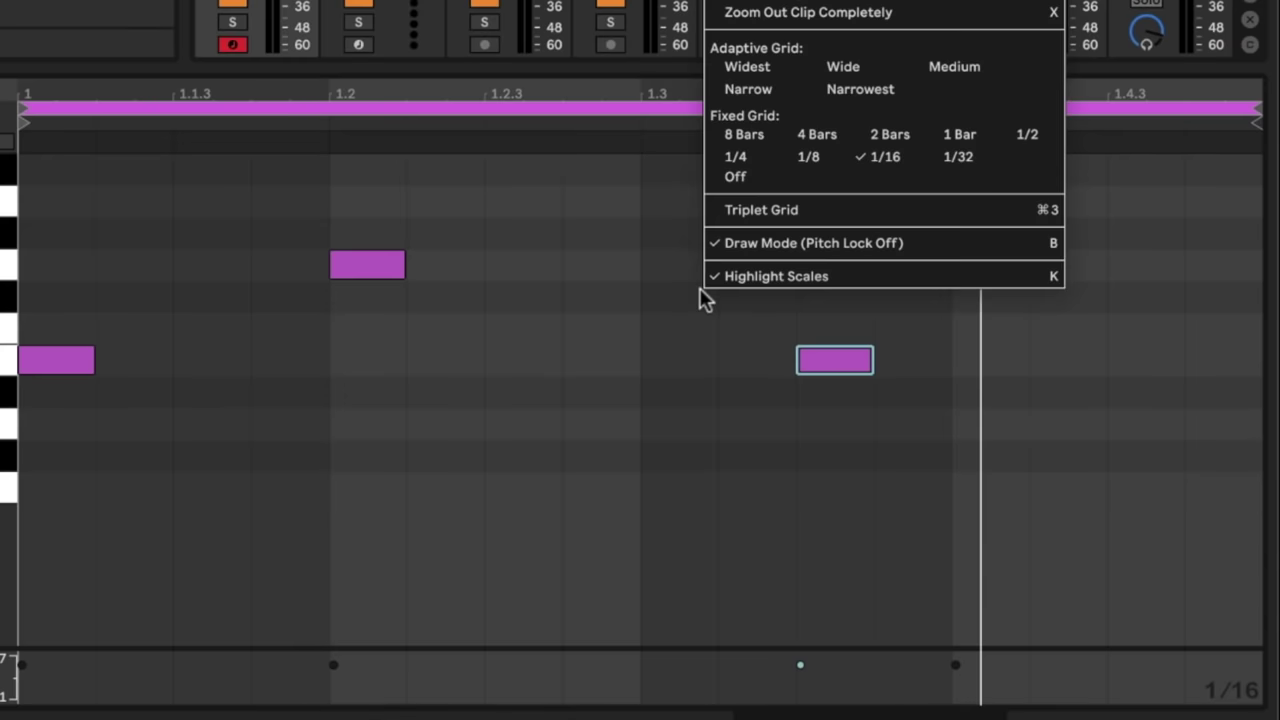
{"action": "left_click", "coordinate": [810, 160]}
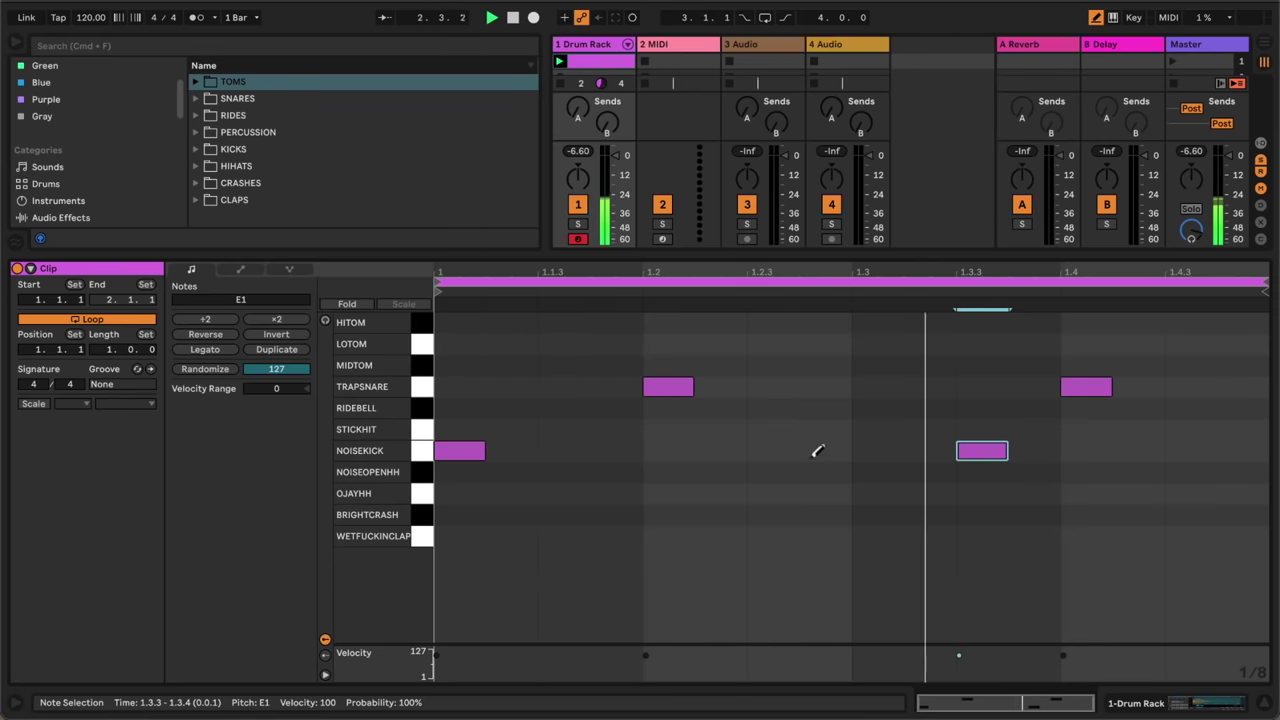
{"action": "left_click", "coordinate": [1212, 449]}
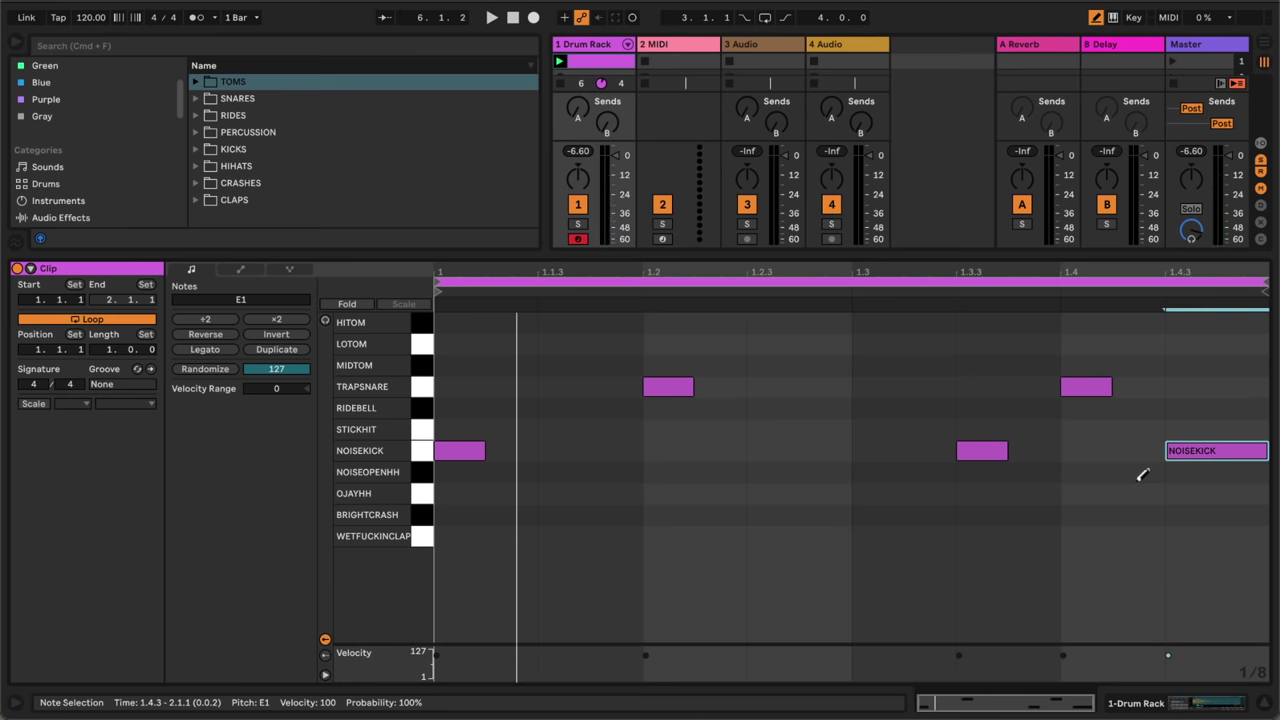
- Set the grid to 1/16, move the last NOISEKICK from 1.4.3 to 1.4.4, and play the loop
{"action": "right_click", "coordinate": [1139, 487]}
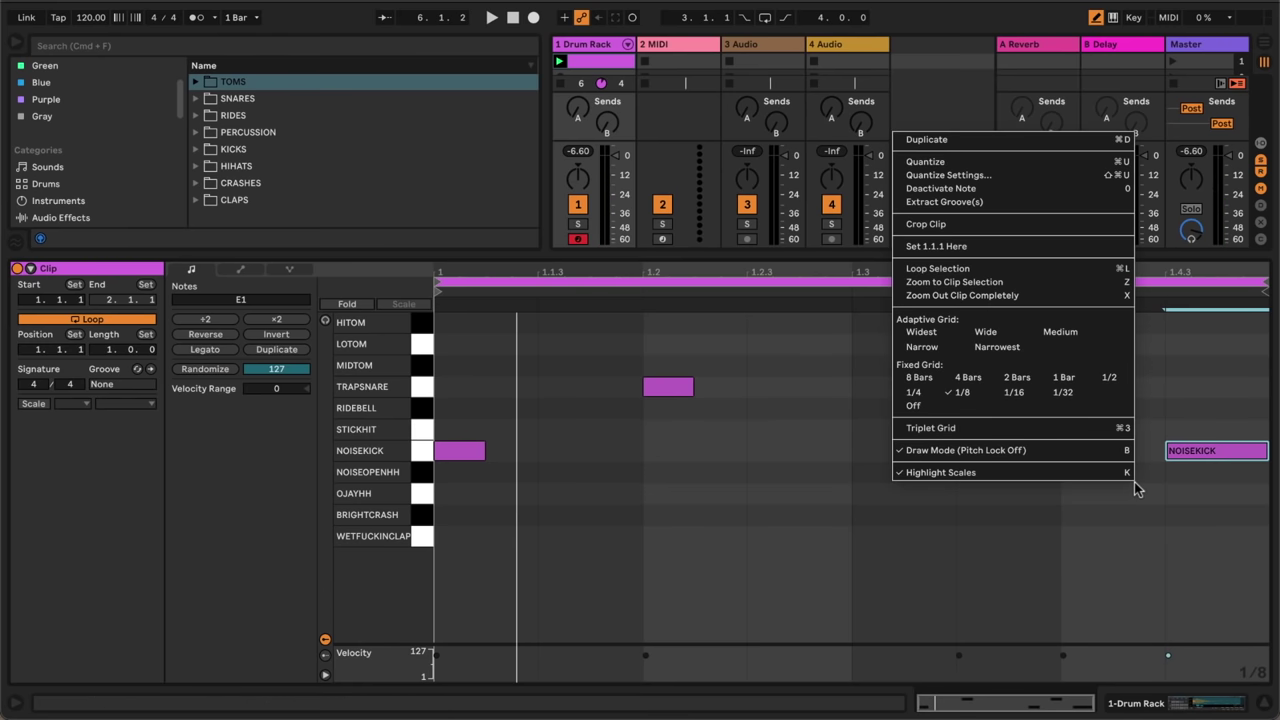
{"action": "left_click", "coordinate": [1015, 394]}
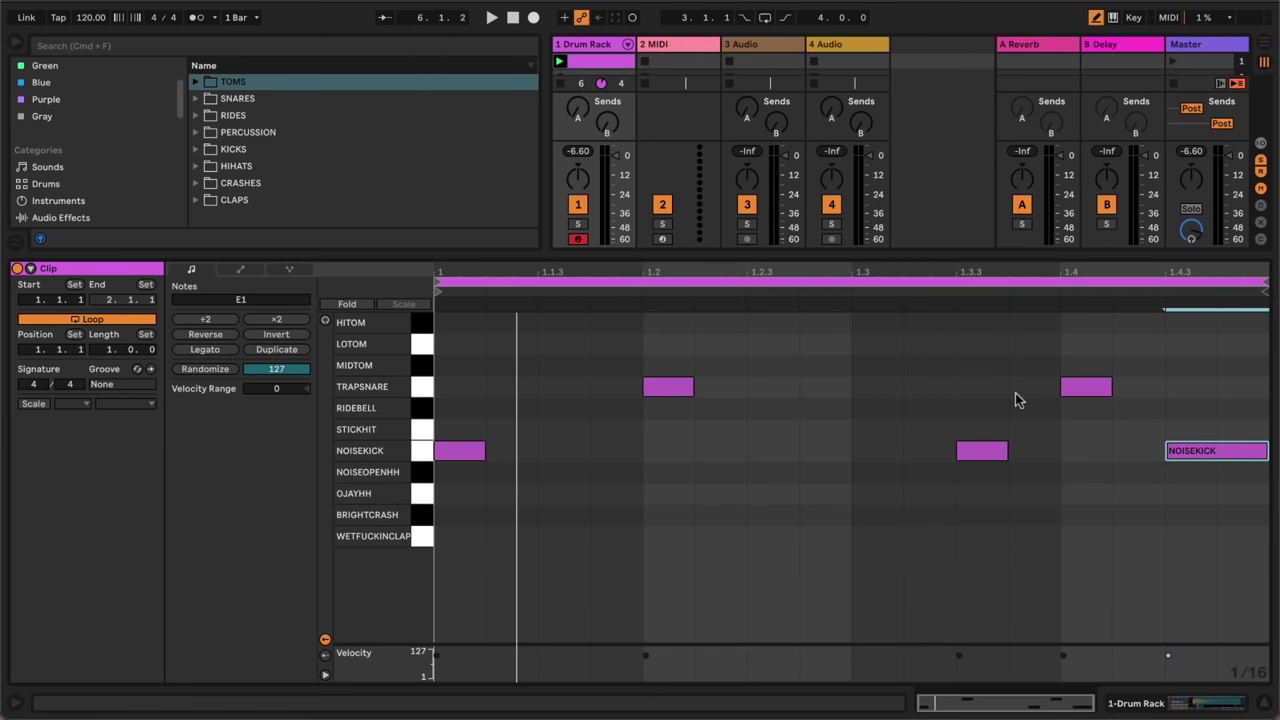
{"action": "left_click", "coordinate": [1191, 451]}
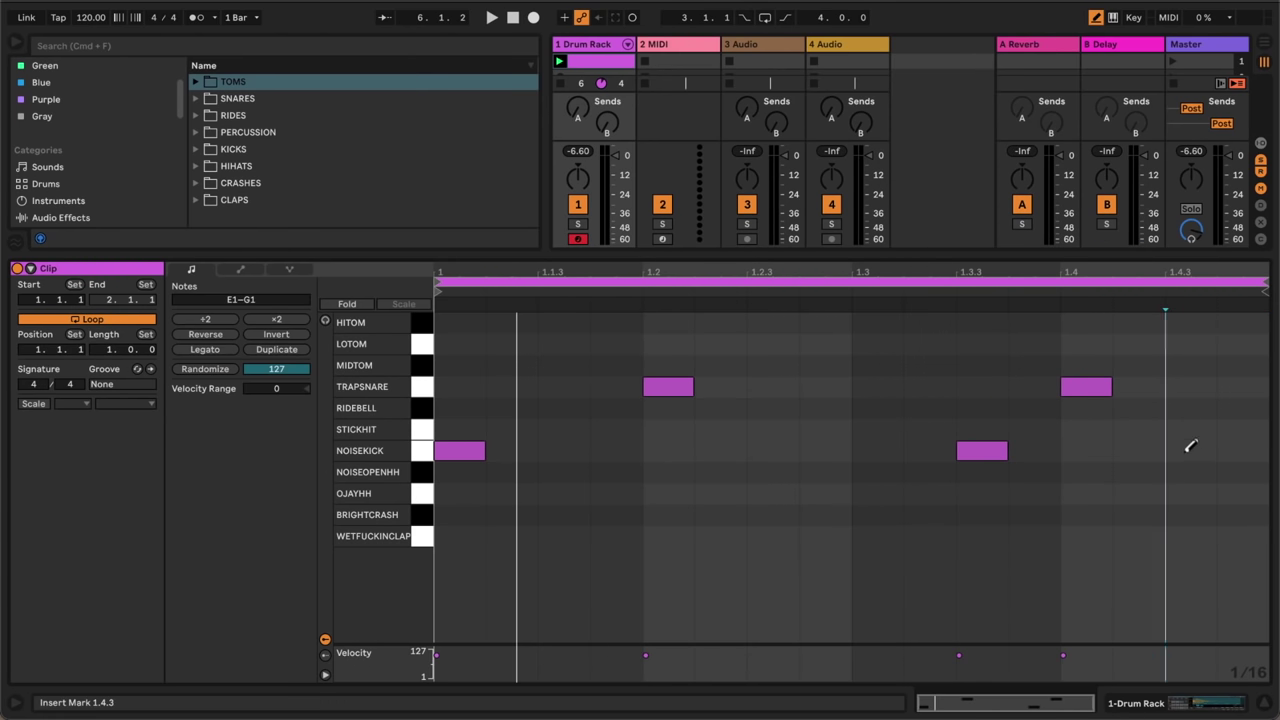
{"action": "left_click", "coordinate": [1223, 449]}
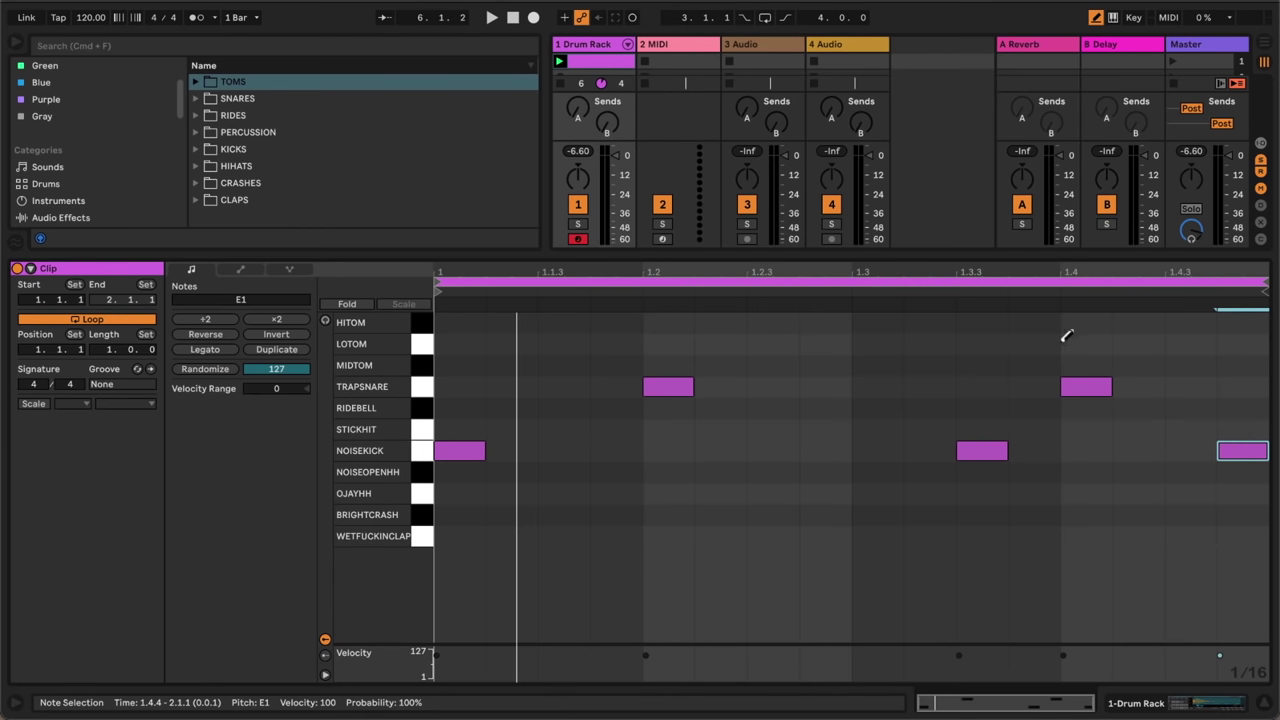
{"action": "key", "text": "space"}
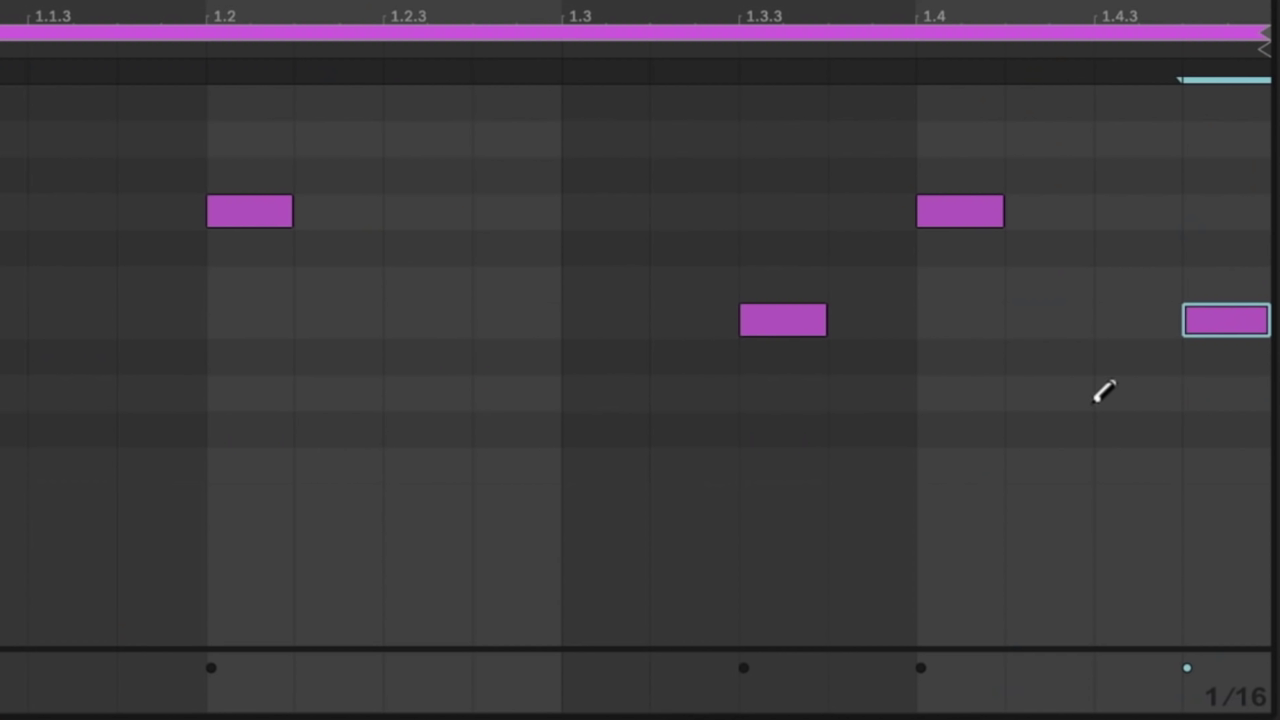
- Lower the velocity of the NOISEKICK at 1.4.4 and play the loop
{"action": "key", "text": "b"}
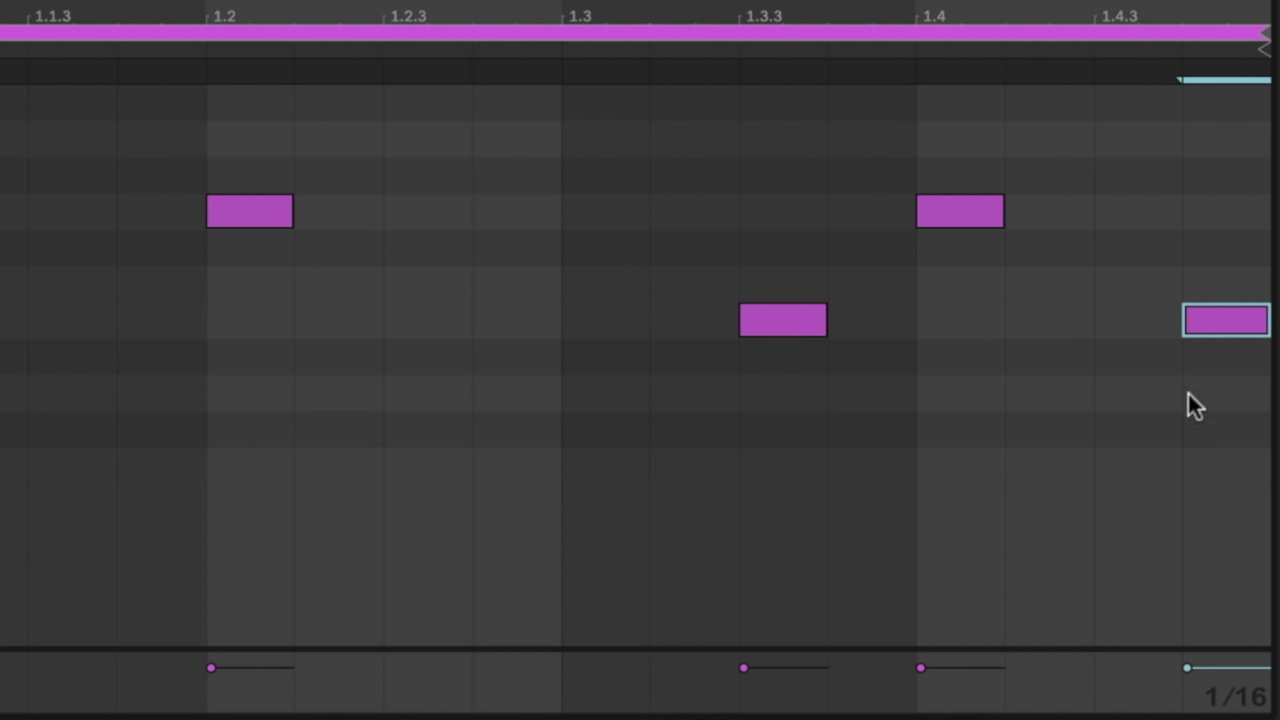
{"action": "left_click", "coordinate": [1189, 669]}
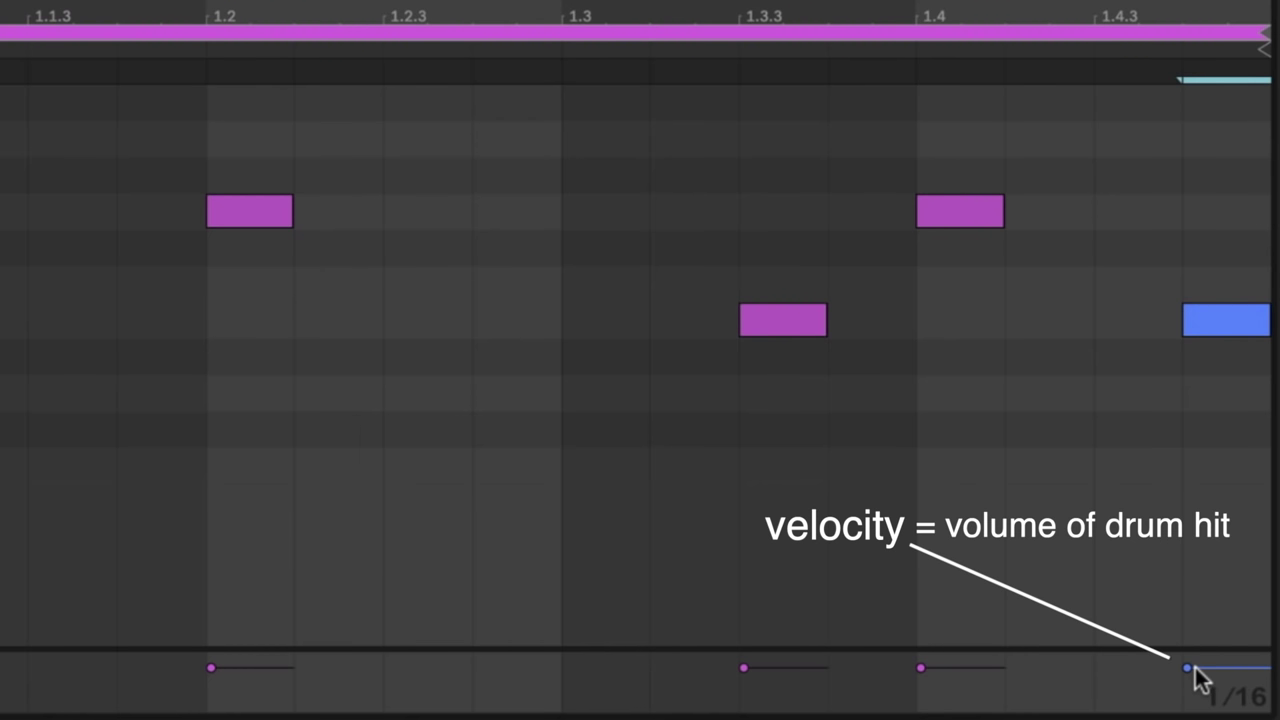
{"action": "left_click_drag", "start_coordinate": [1189, 669], "coordinate": [1193, 700]}
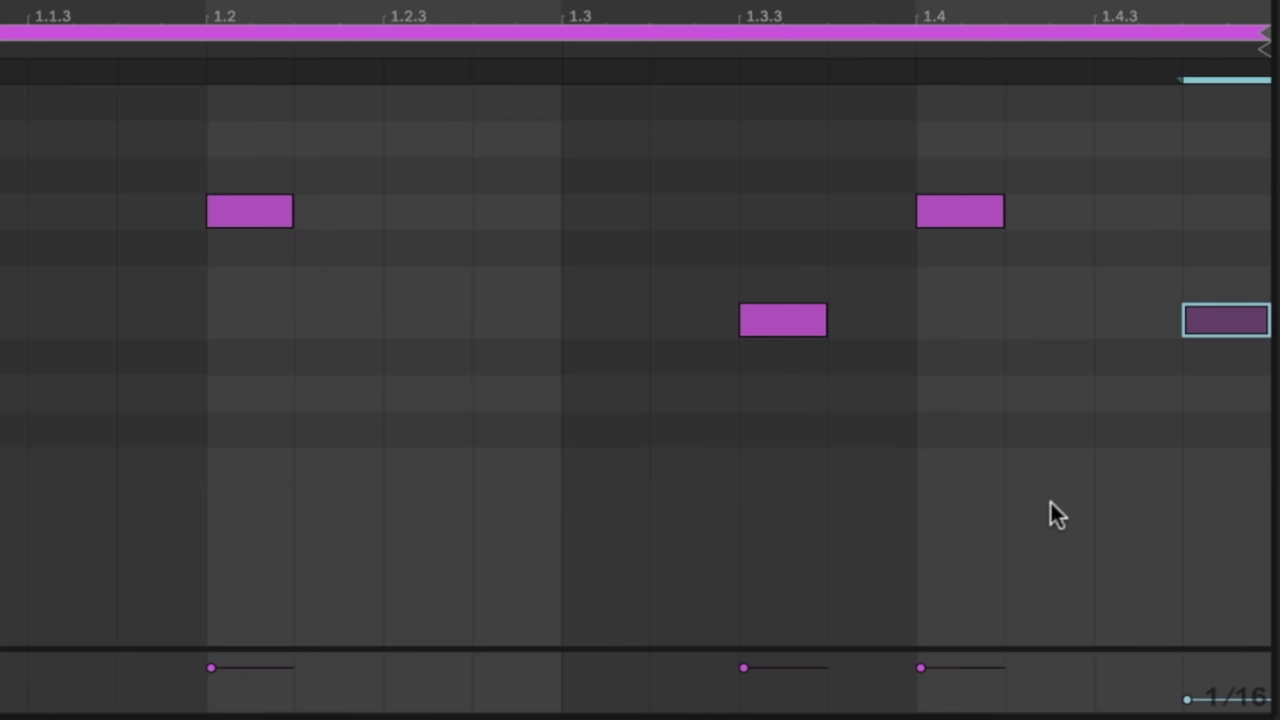
{"action": "key", "text": "space"}
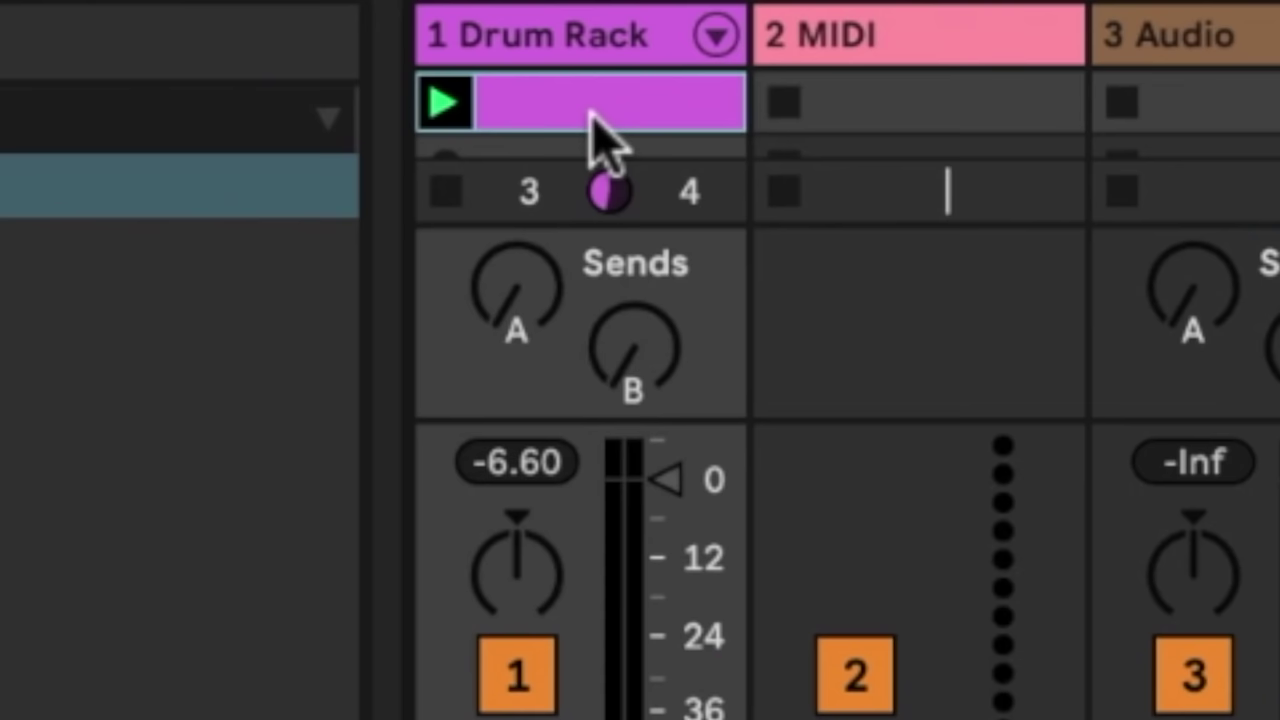
{"action": "key", "text": "super+r"}
- Name the clip I and enlarge the track's clip slots
{"action": "type", "text": "I"}
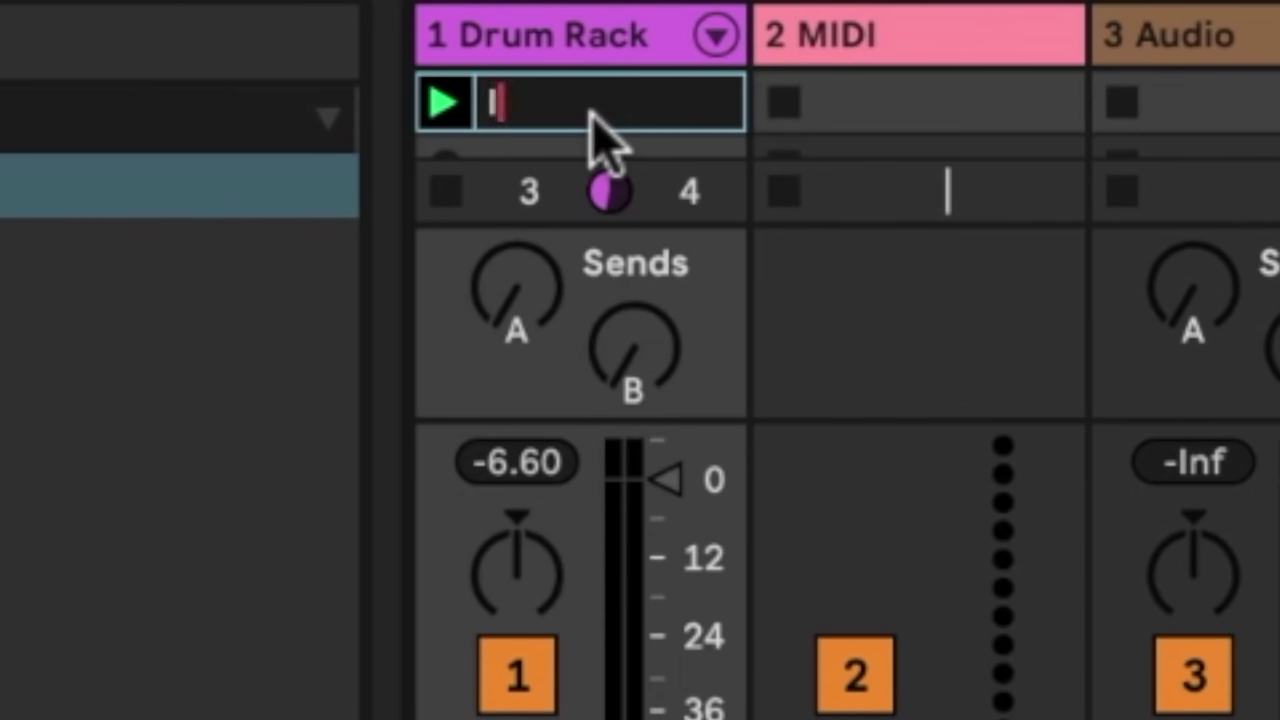
{"action": "key", "text": "Return"}
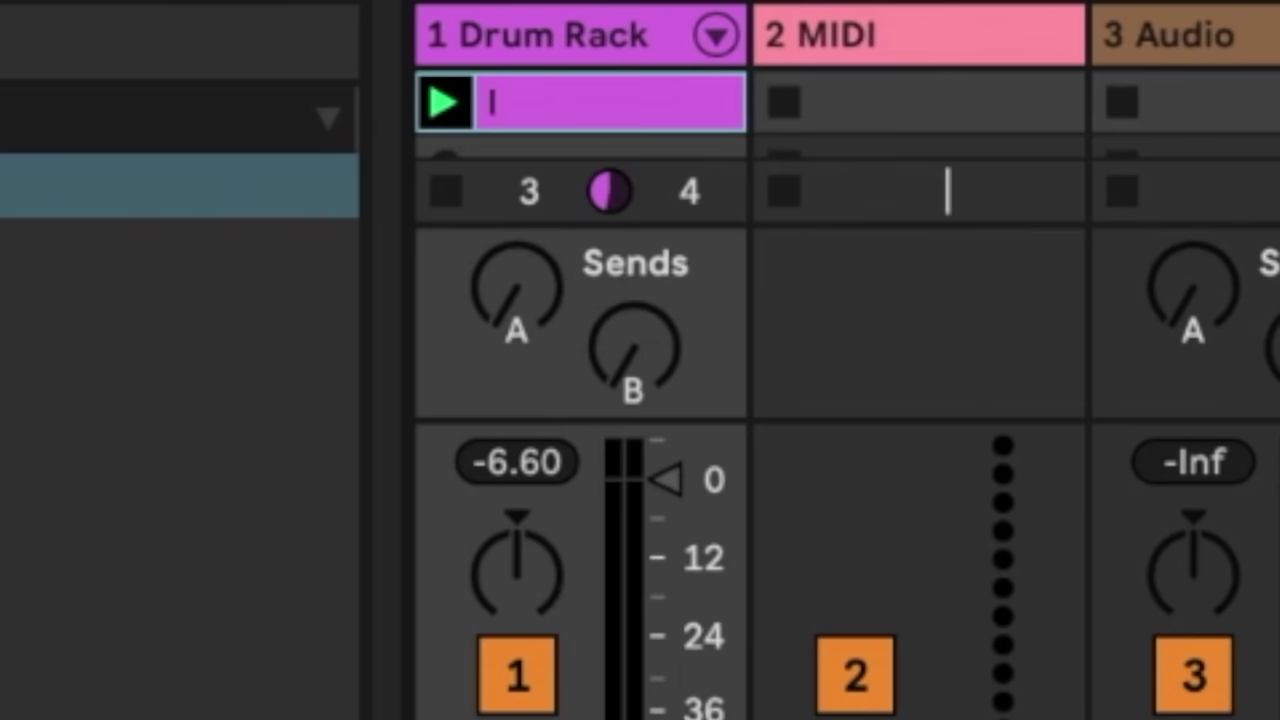
{"action": "left_click_drag", "start_coordinate": [794, 225], "coordinate": [794, 384]}
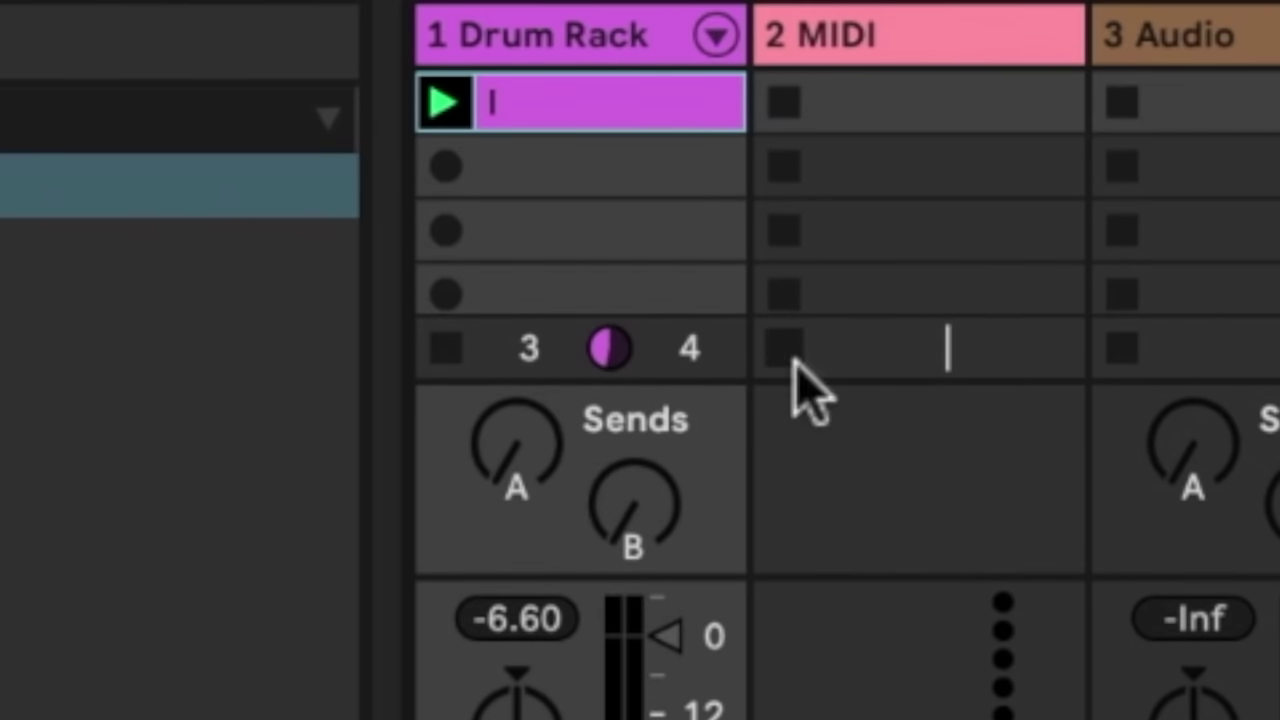
- Duplicate clip I into the next slot, rename the copy A, and launch it
{"action": "key", "text": "super+d"}
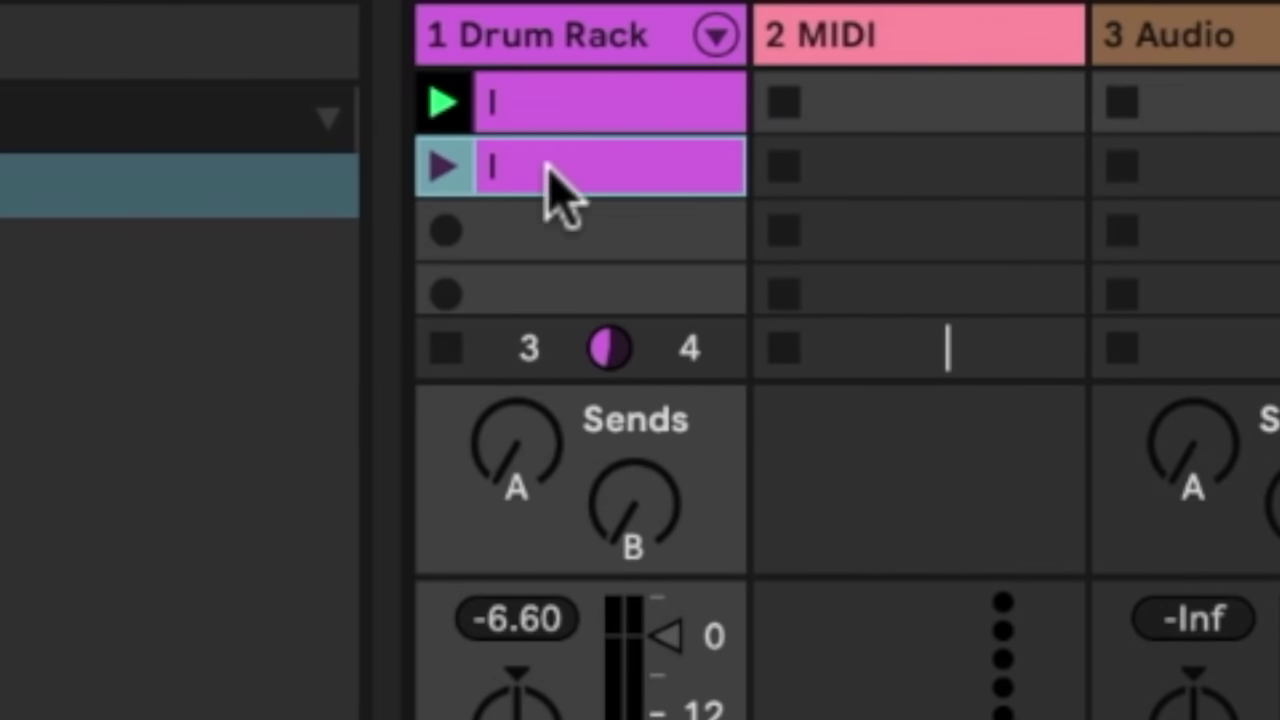
{"action": "key", "text": "super+r"}
{"action": "type", "text": "A"}
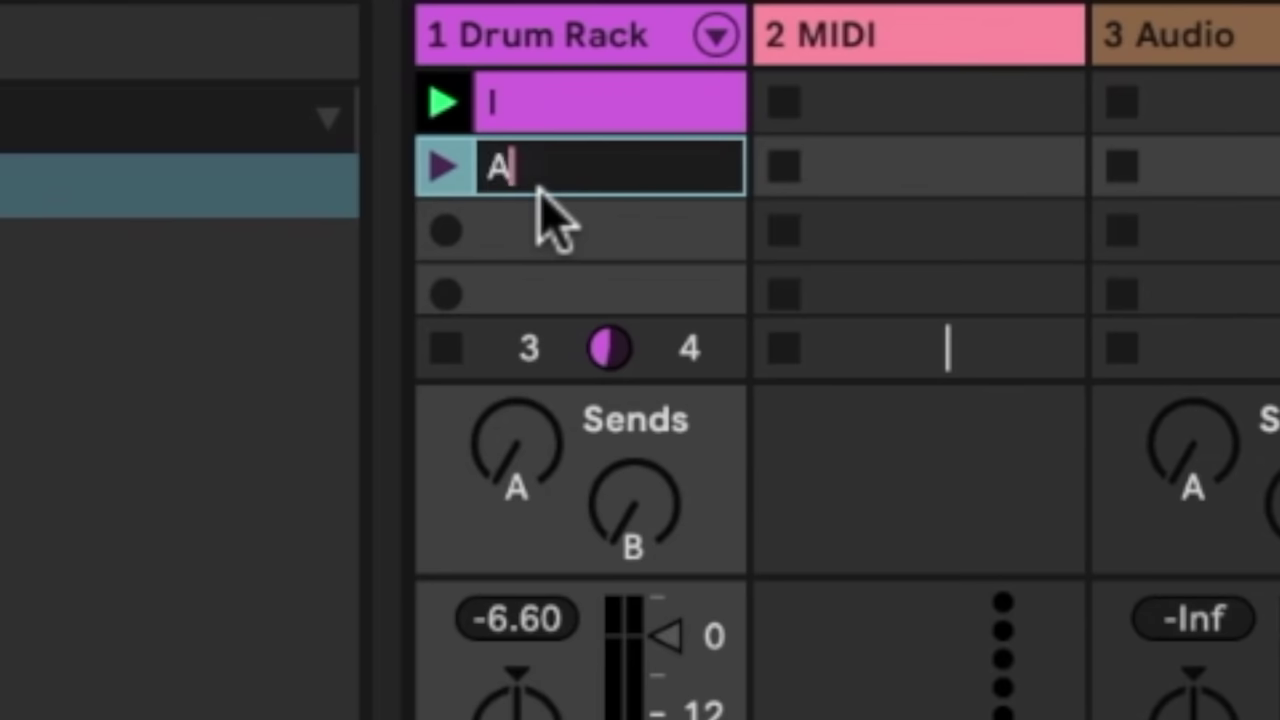
{"action": "key", "text": "Return"}
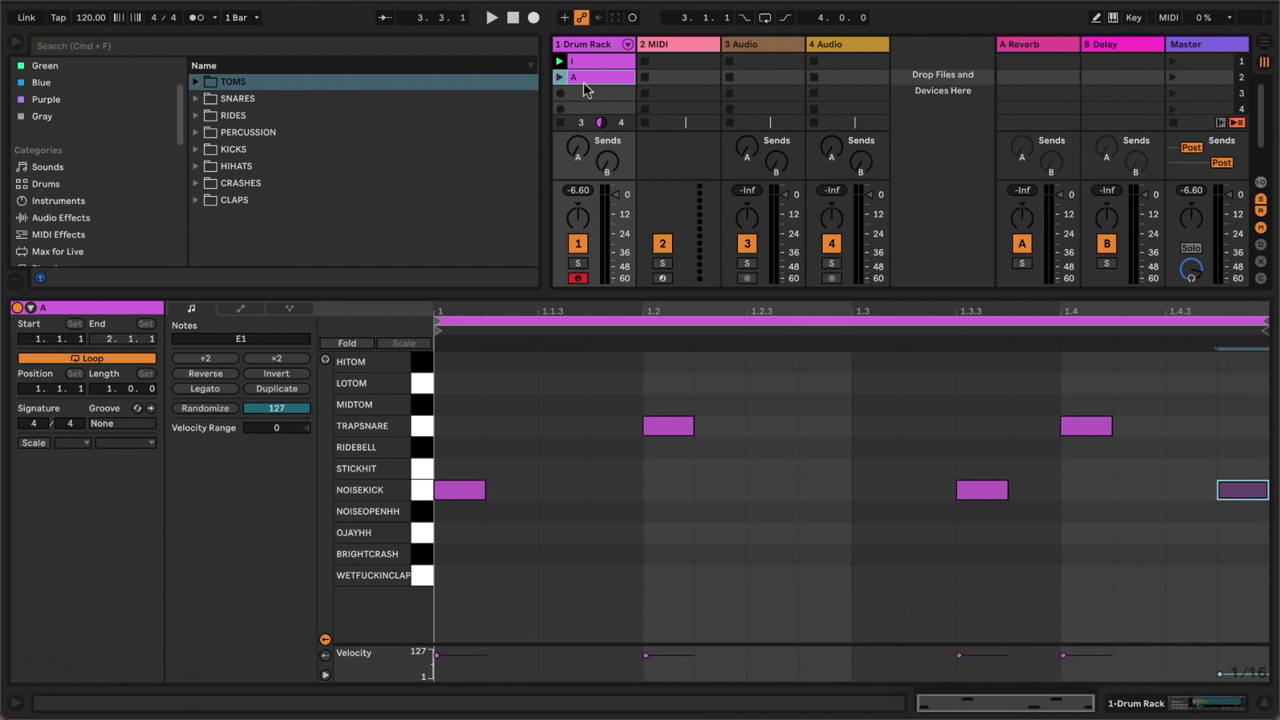
{"action": "left_click", "coordinate": [559, 78]}
- In Draw Mode, paint sixteenth-note kicks along clip A's NOISEKICK row, then audition the denser pattern
{"action": "key", "text": "space"}
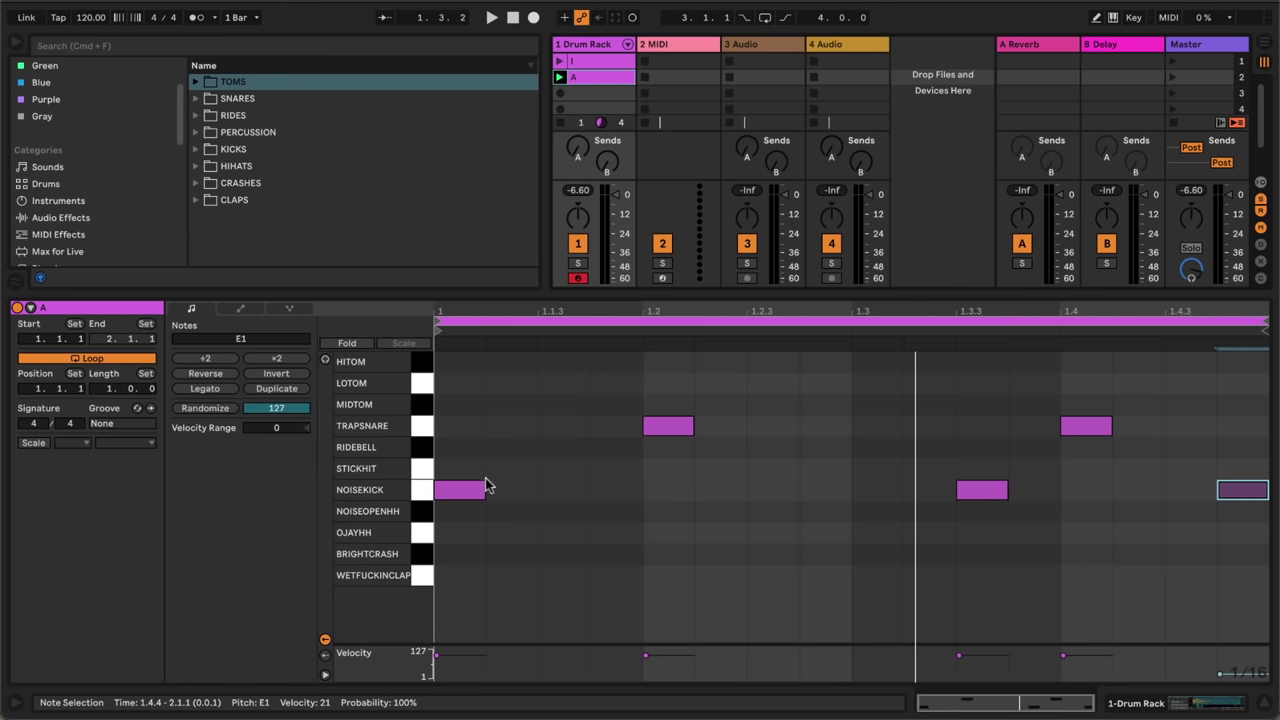
{"action": "left_click", "coordinate": [421, 497]}
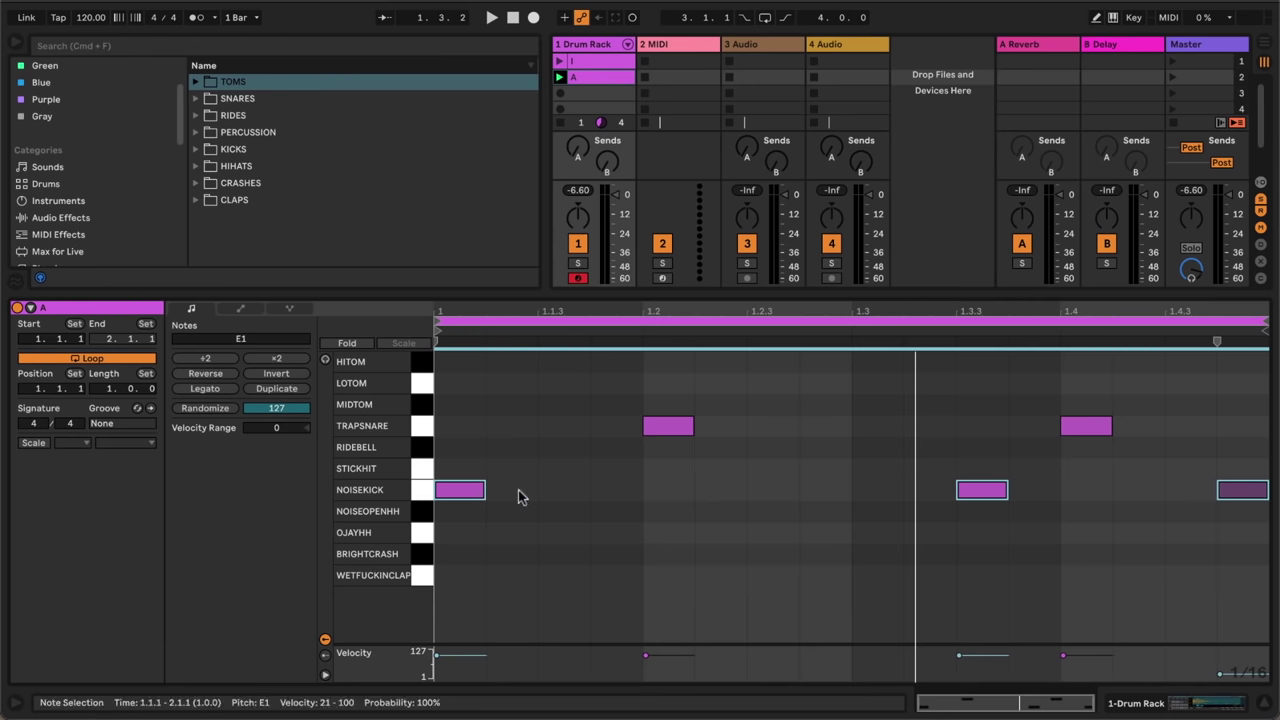
{"action": "key", "text": "b"}
{"action": "mouse_move", "coordinate": [497, 487]}
{"action": "left_mouse_down"}
{"action": "mouse_move", "coordinate": [1067, 475]}
{"action": "mouse_move", "coordinate": [1231, 486]}
{"action": "mouse_move", "coordinate": [1174, 471]}
{"action": "left_mouse_up"}
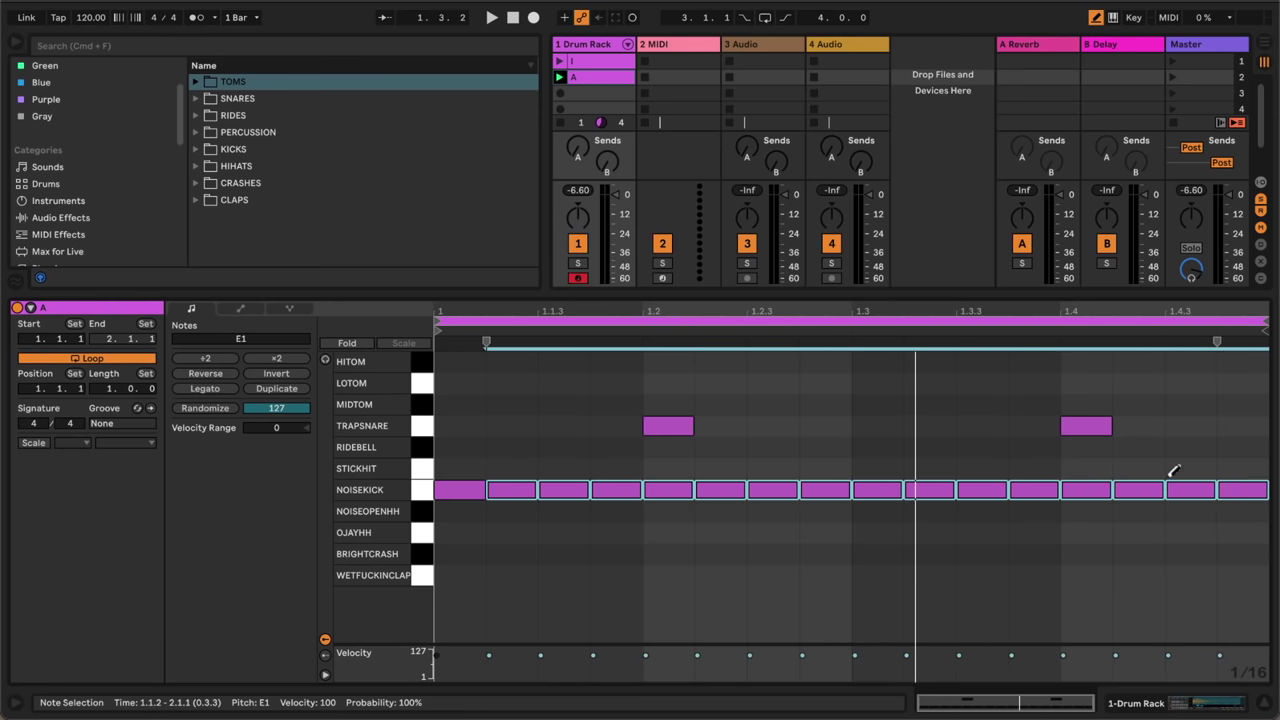
{"action": "key", "text": "space"}
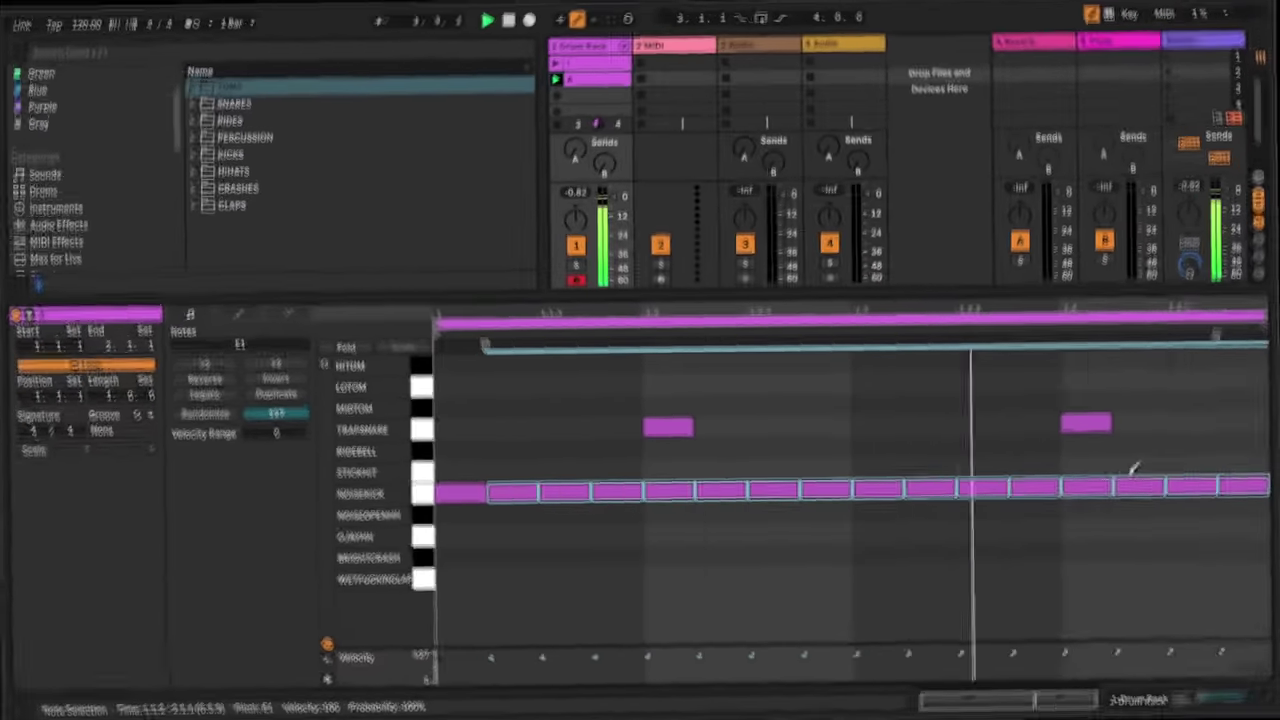
{"action": "key", "text": "space"}
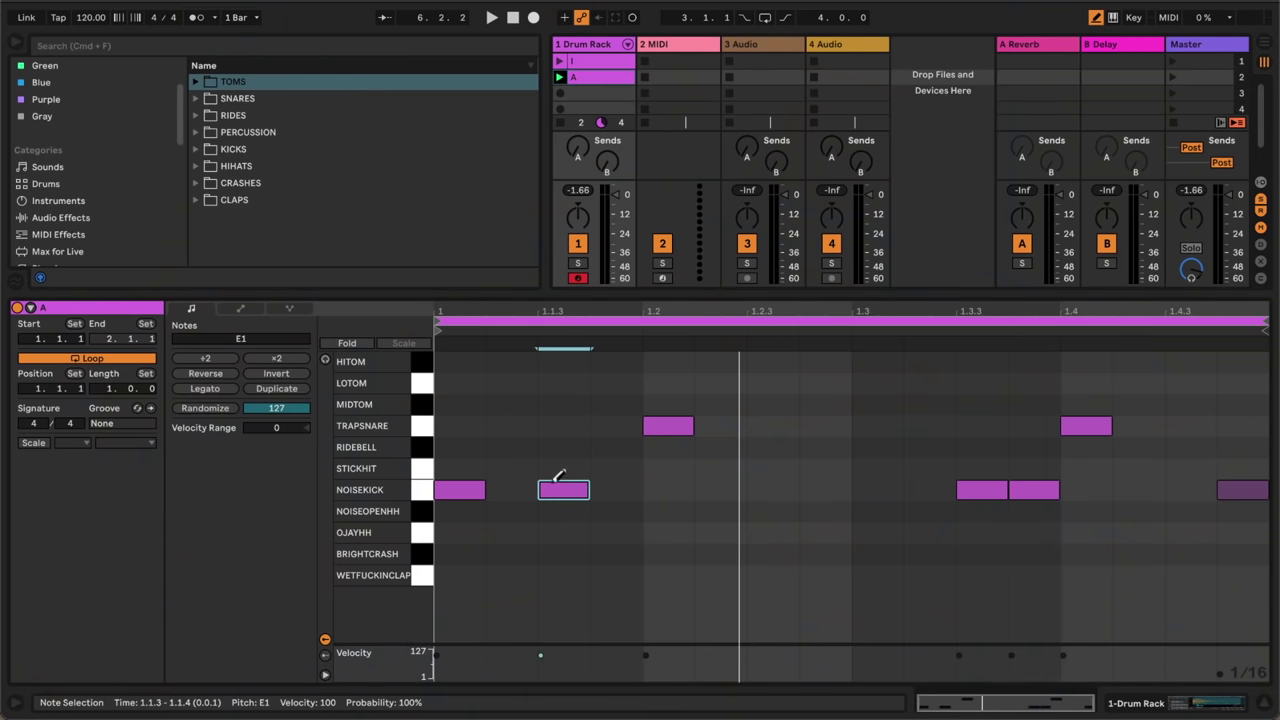
- Add NOISEKICK notes at 1.2.2, 1.4.2 and 1.2.4 in clip A, comparing against clip I
{"action": "left_click", "coordinate": [724, 487]}
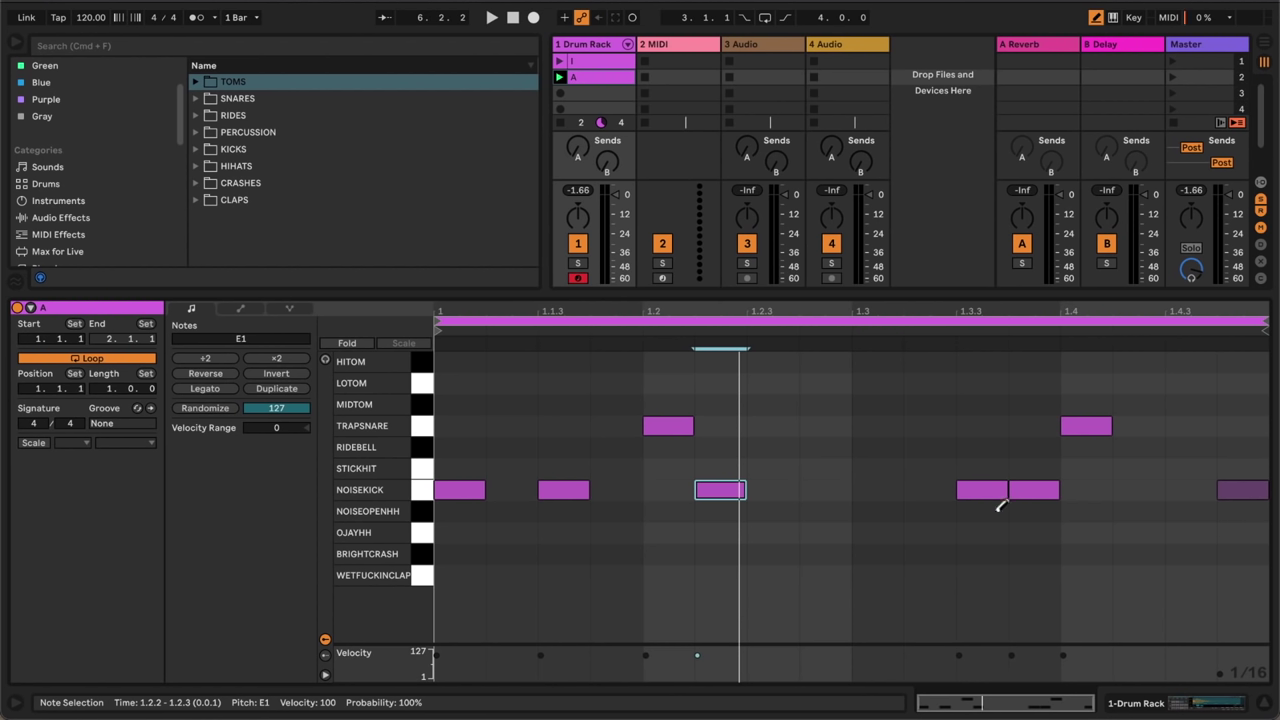
{"action": "left_click", "coordinate": [1143, 483]}
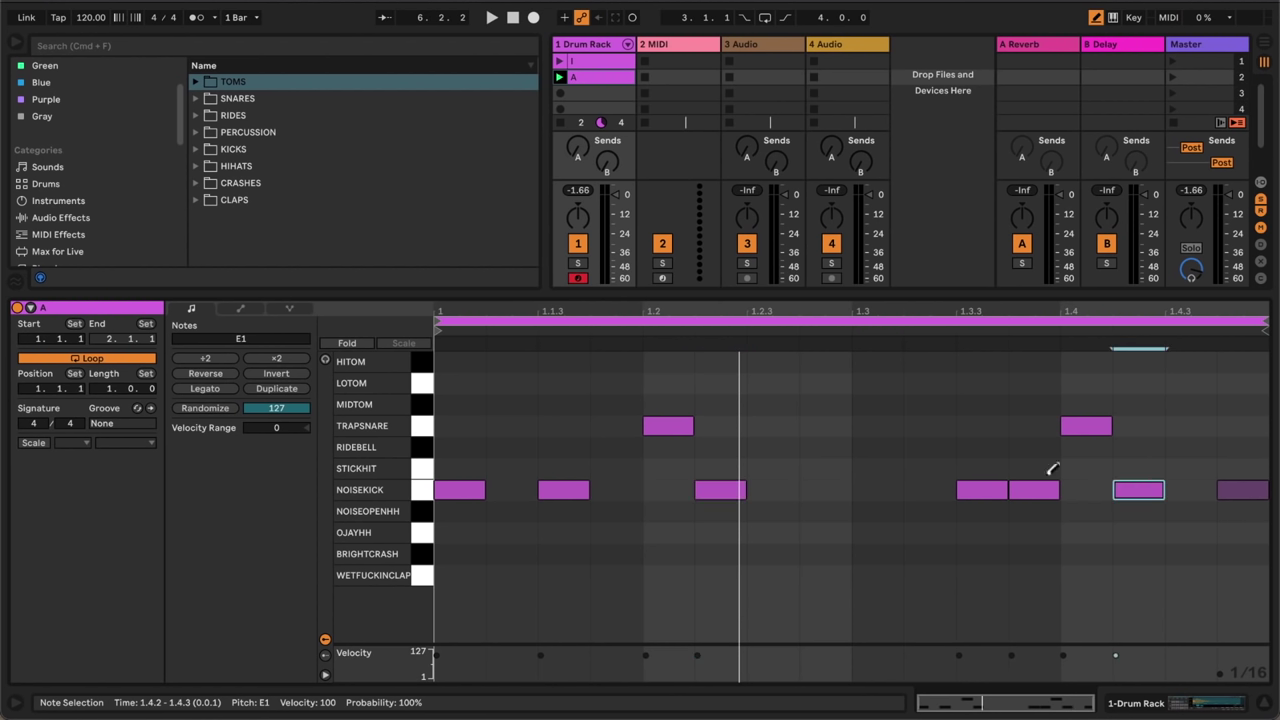
{"action": "key", "text": "space"}
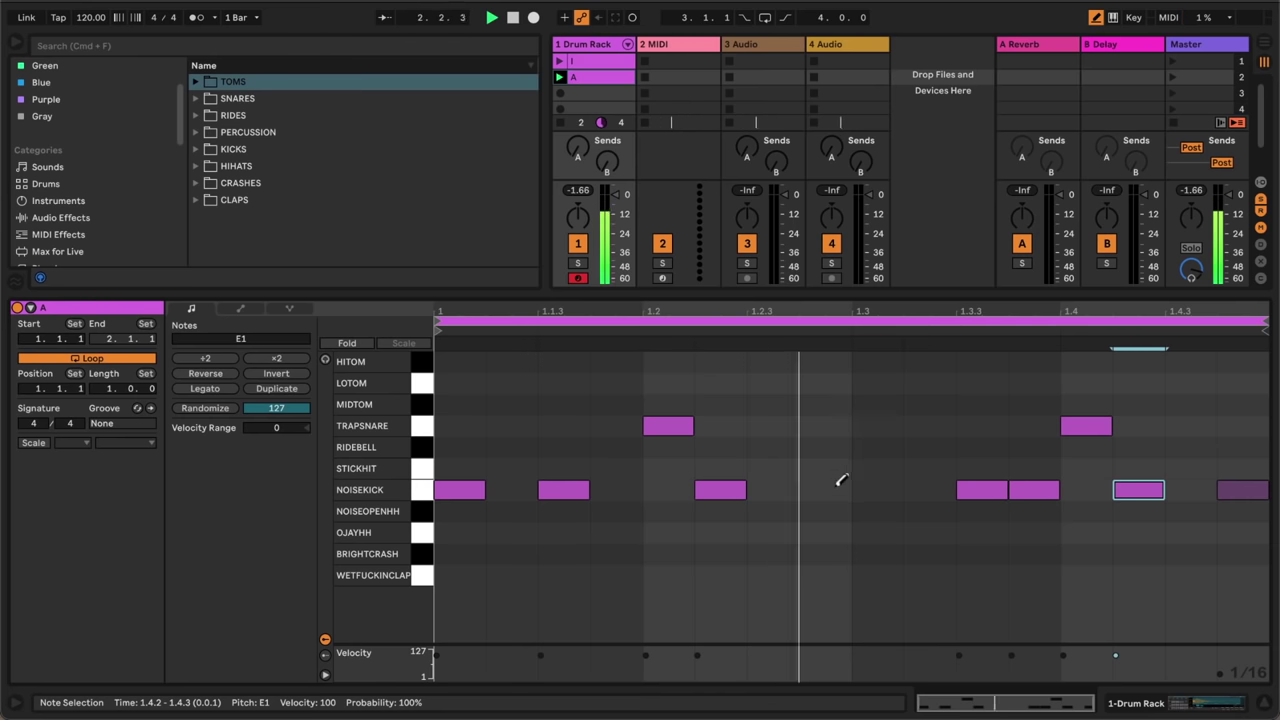
{"action": "left_click", "coordinate": [559, 61]}
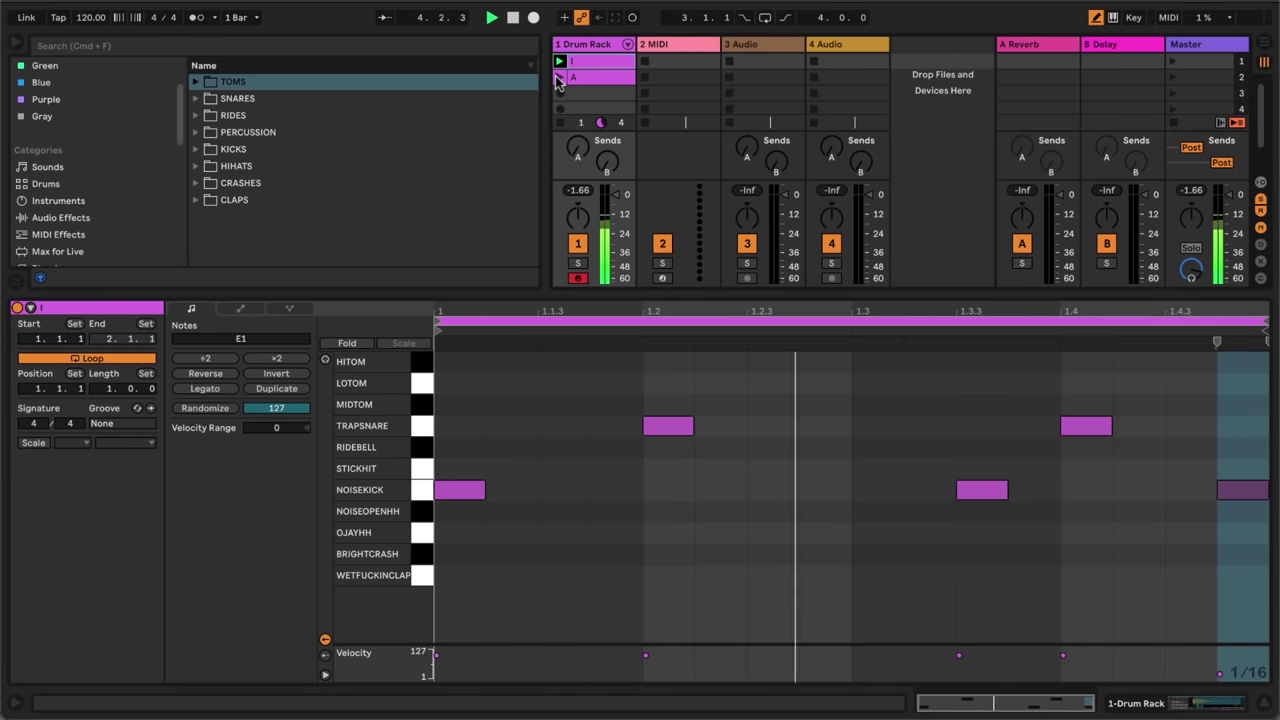
{"action": "left_click", "coordinate": [572, 78]}
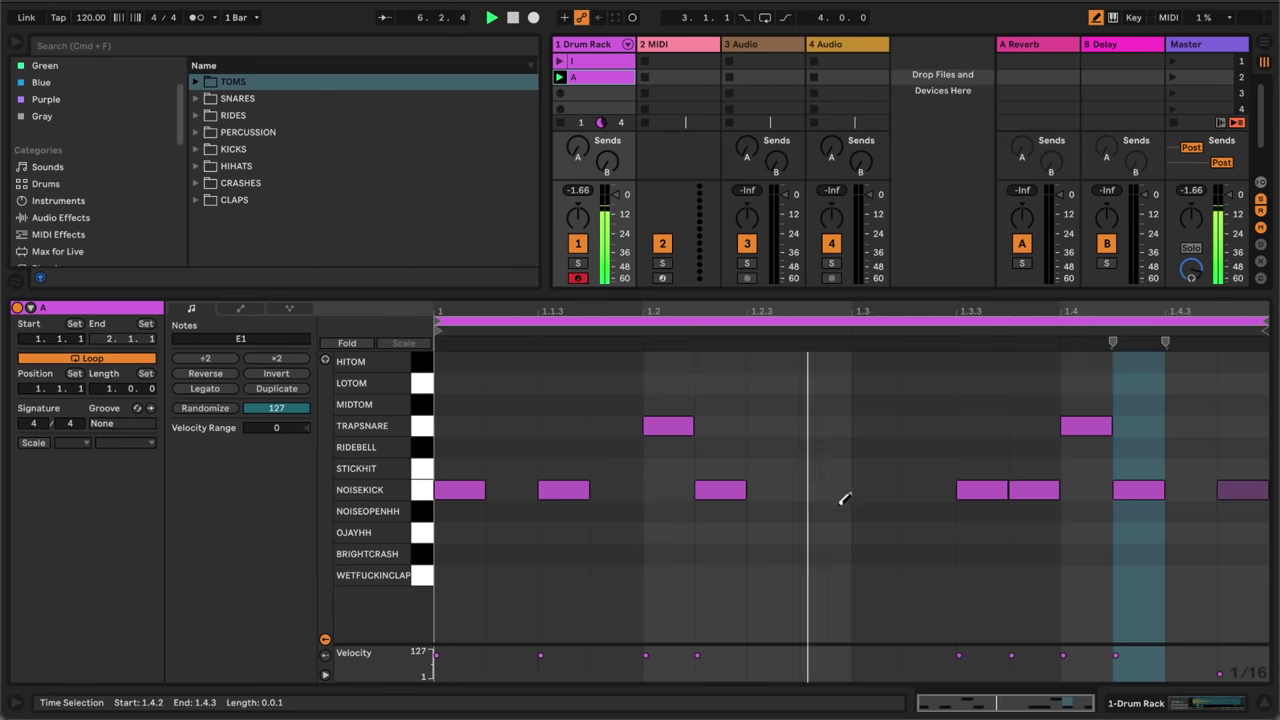
{"action": "left_click", "coordinate": [837, 490]}
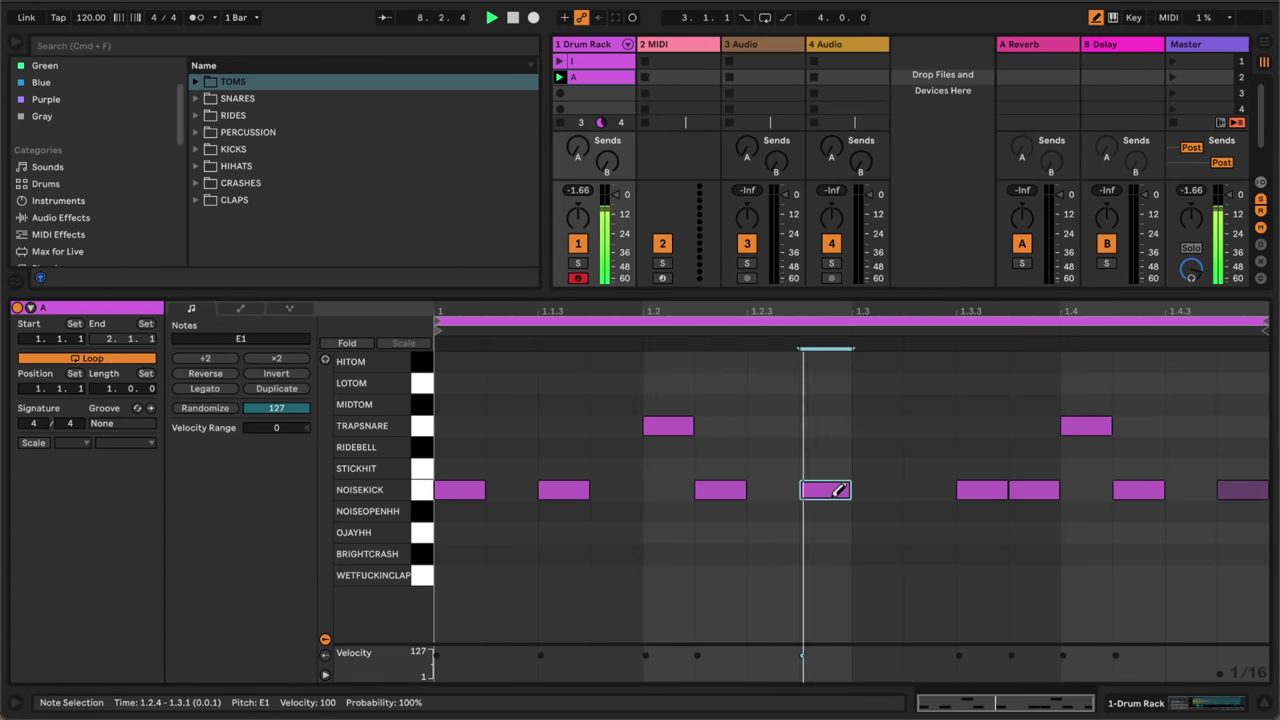
{"action": "key", "text": "space"}
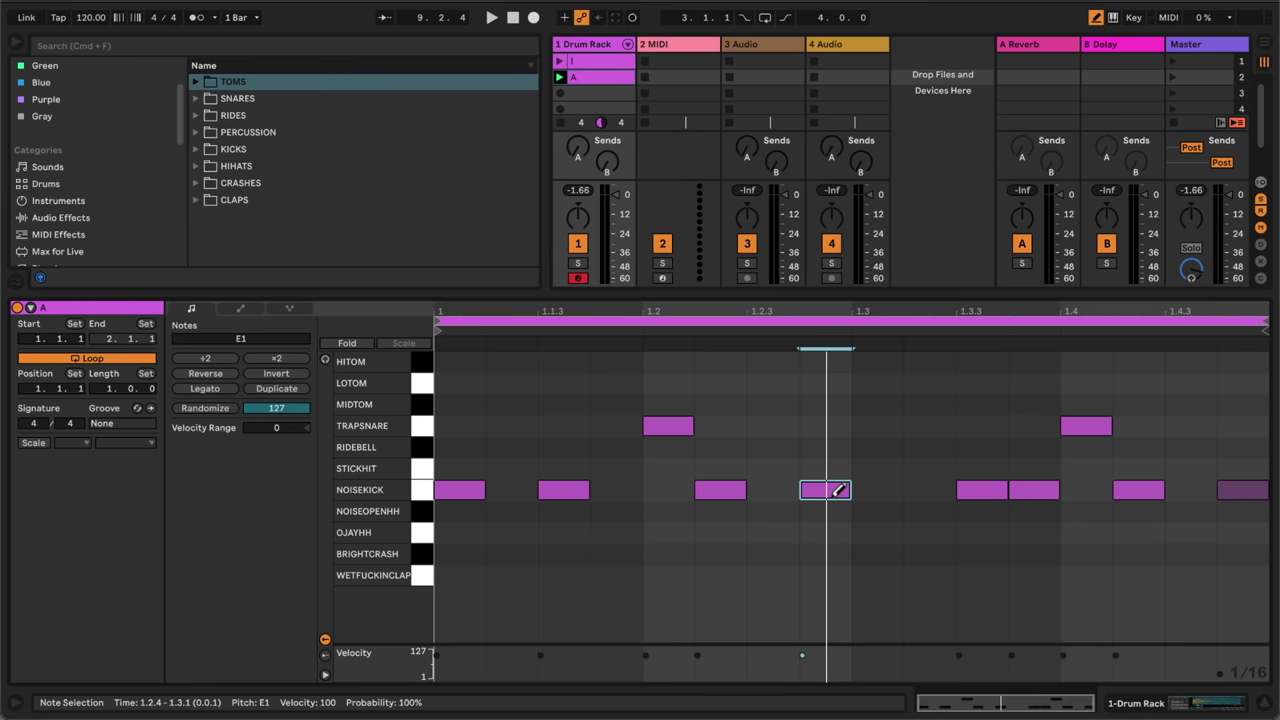
- Duplicate clip A's loop to two bars and move the bar-2 kick from 2.2 to 2.2.3
{"action": "left_click", "coordinate": [277, 389]}
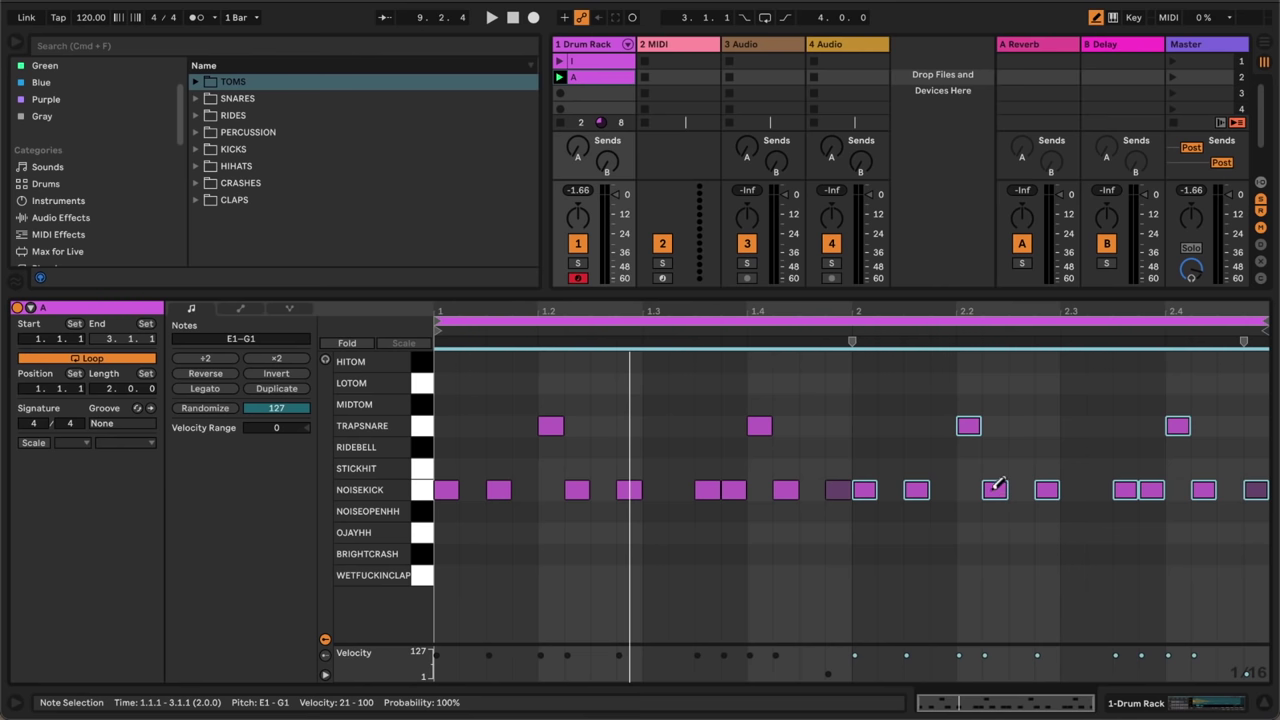
{"action": "left_click", "coordinate": [997, 487]}
{"action": "left_click_drag", "start_coordinate": [997, 487], "coordinate": [1025, 486]}
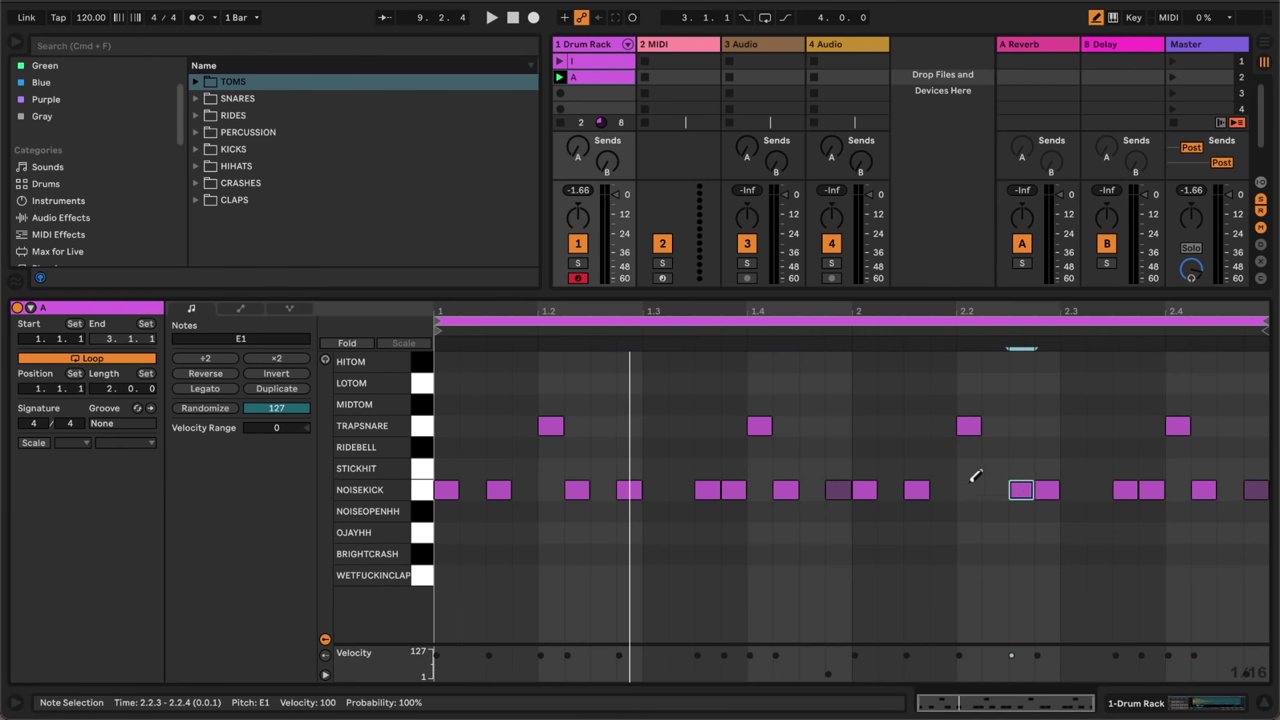
{"action": "key", "text": "space"}
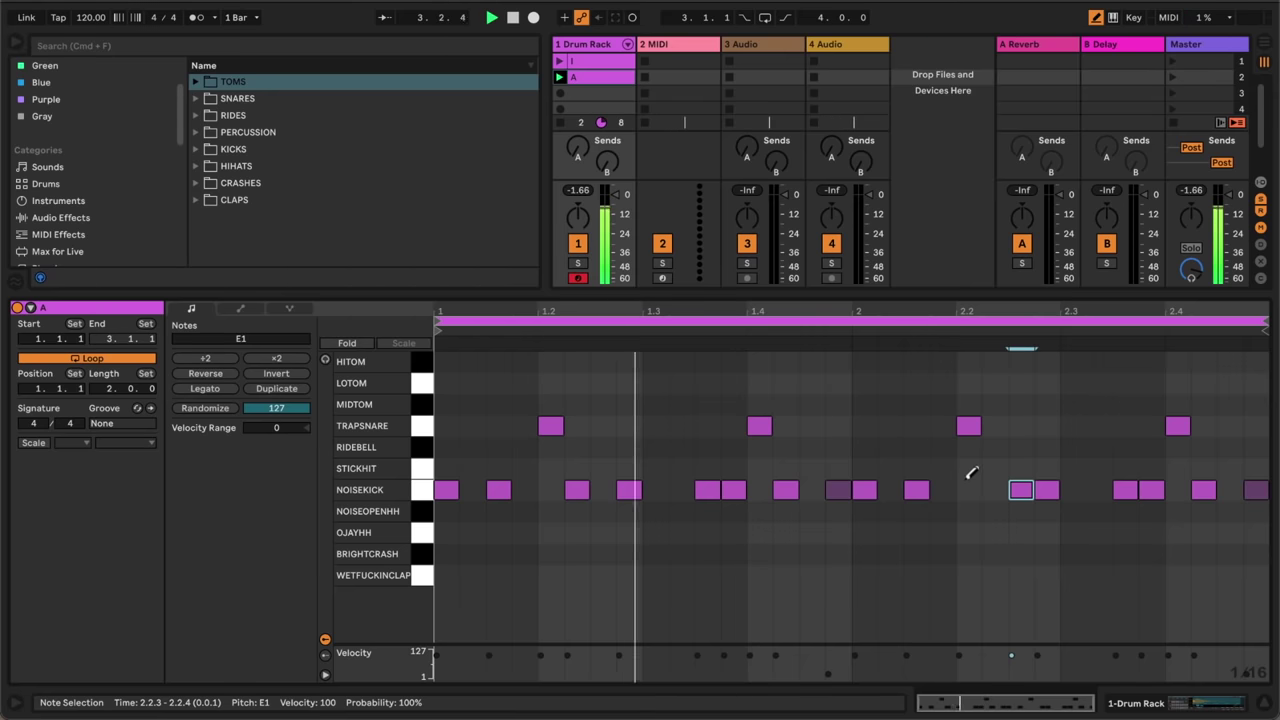
{"action": "key", "text": "space"}
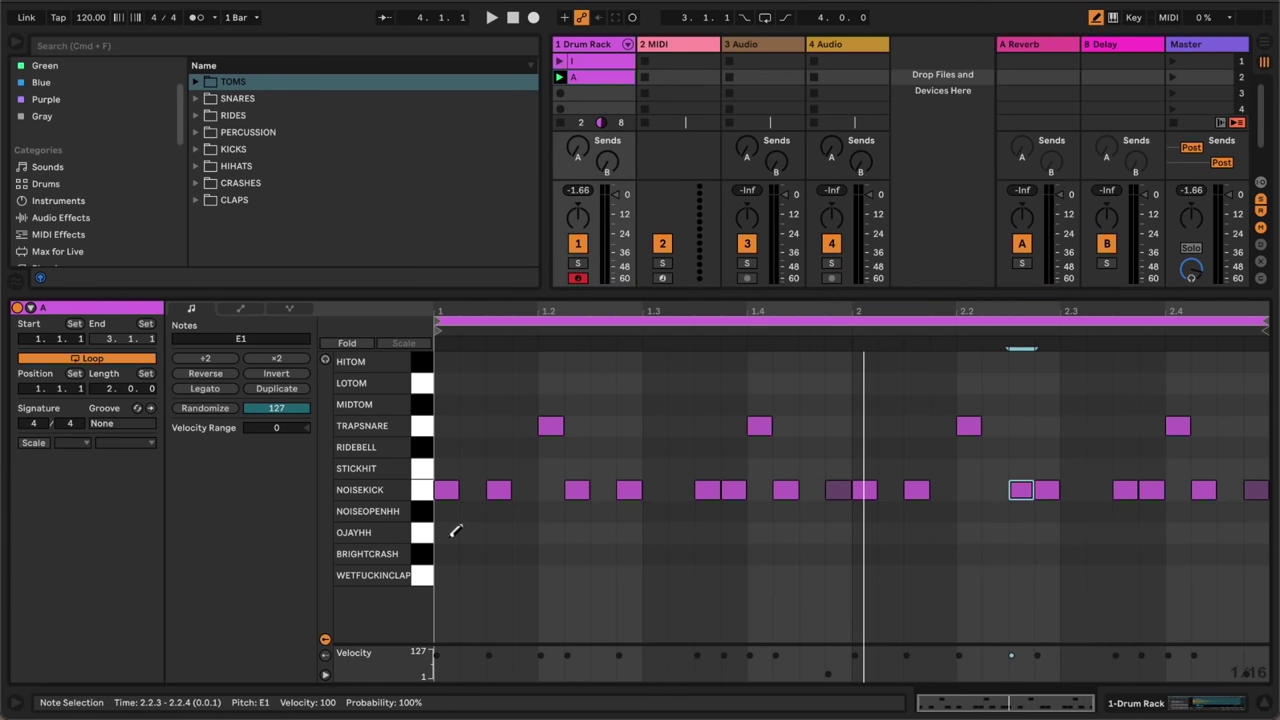
- Delete the mis-drawn notes, switch to a Fixed Grid of 1/8, and paint OJAYHH hi-hats across both bars
{"action": "mouse_move", "coordinate": [455, 531]}
{"action": "left_mouse_down"}
{"action": "mouse_move", "coordinate": [668, 519]}
{"action": "mouse_move", "coordinate": [947, 536]}
{"action": "mouse_move", "coordinate": [707, 540]}
{"action": "mouse_move", "coordinate": [1268, 525]}
{"action": "left_mouse_up"}
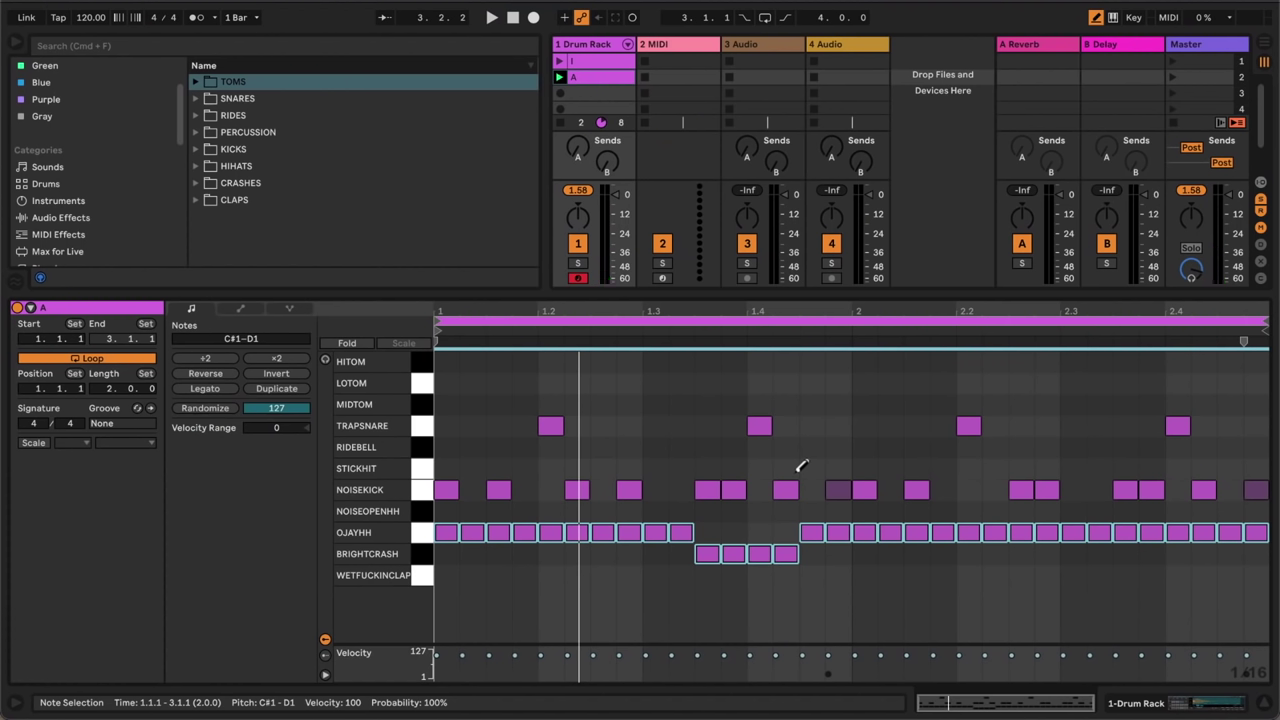
{"action": "key", "text": "Delete"}
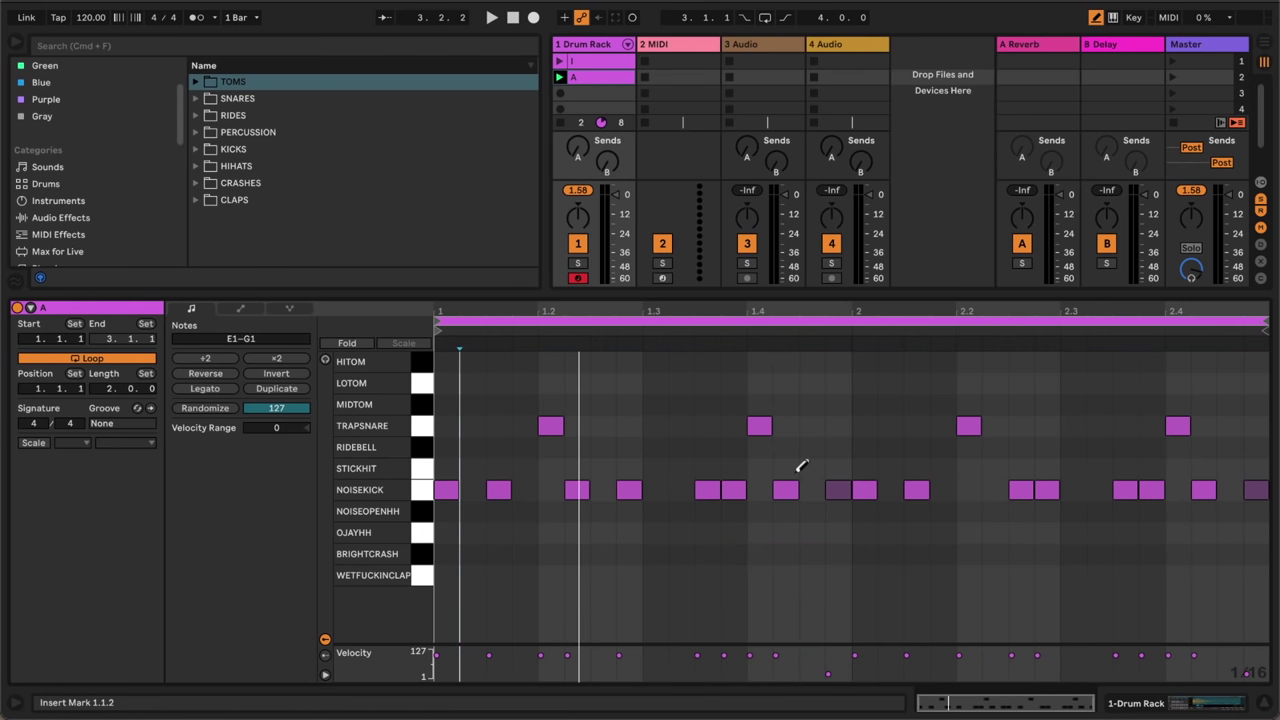
{"action": "right_click", "coordinate": [808, 477]}
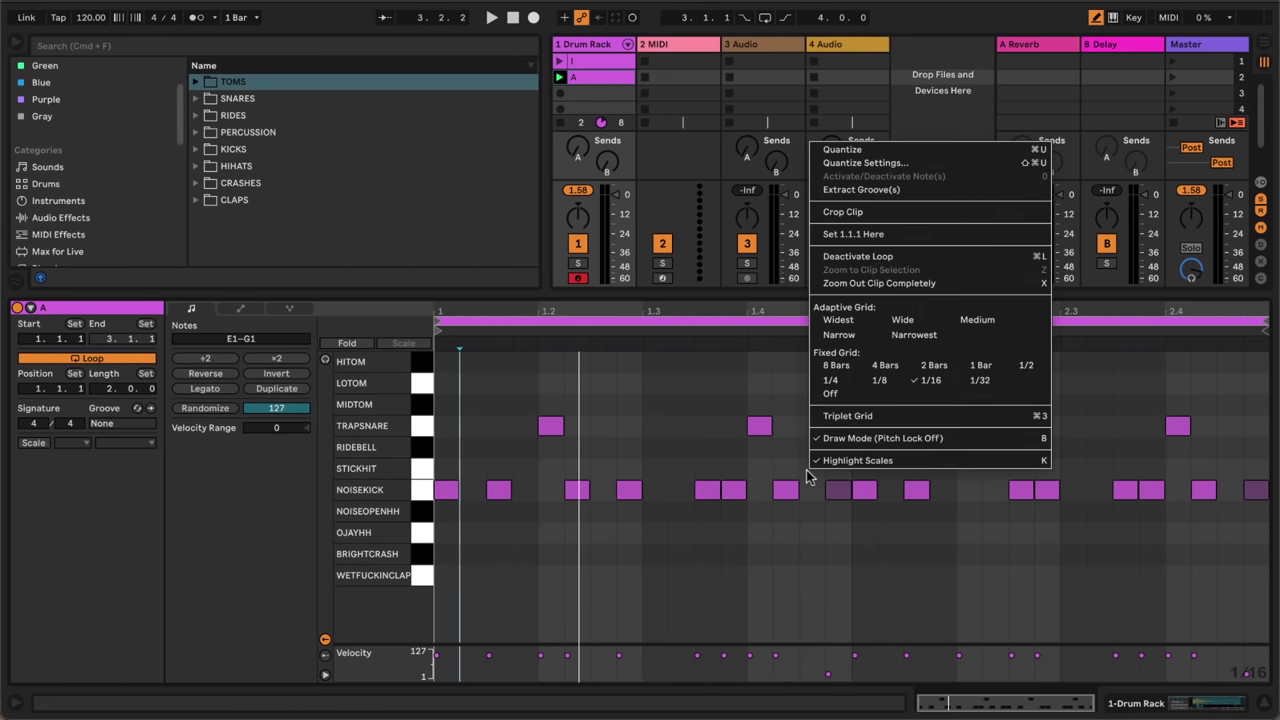
{"action": "left_click", "coordinate": [879, 380]}
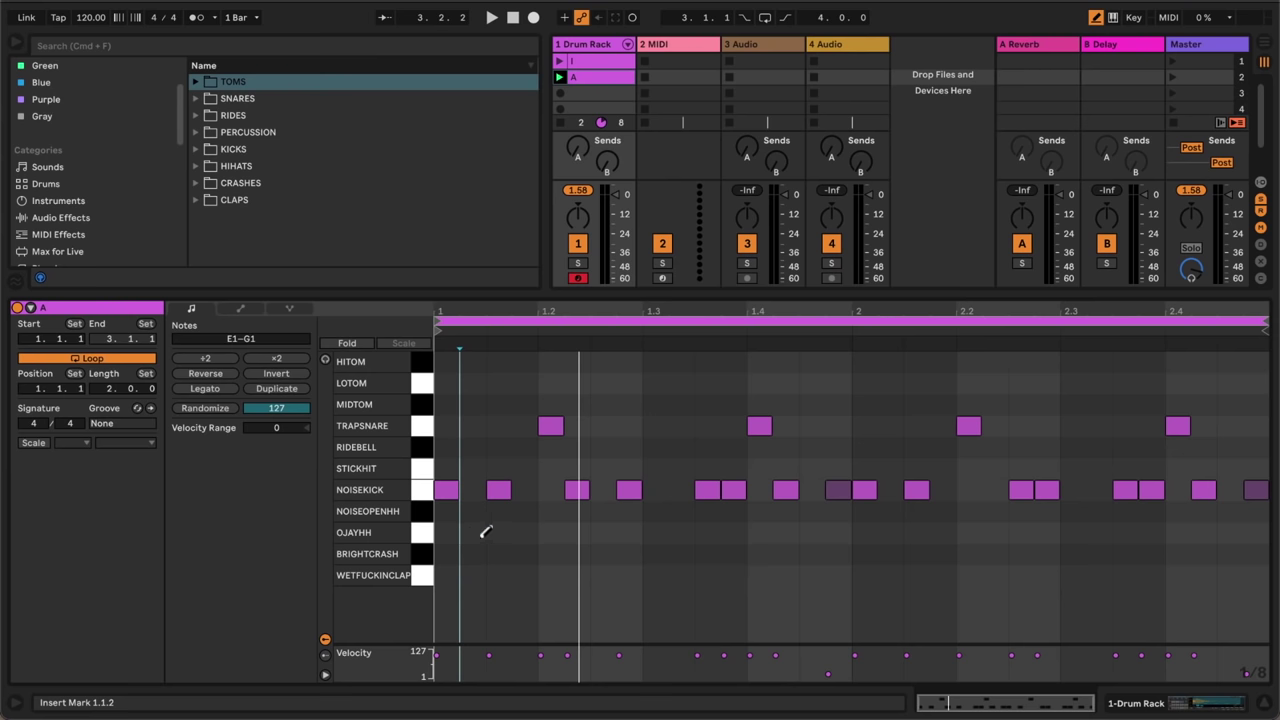
{"action": "mouse_move", "coordinate": [483, 531]}
{"action": "left_mouse_down"}
{"action": "mouse_move", "coordinate": [664, 510]}
{"action": "mouse_move", "coordinate": [669, 529]}
{"action": "mouse_move", "coordinate": [1239, 532]}
{"action": "left_mouse_up"}
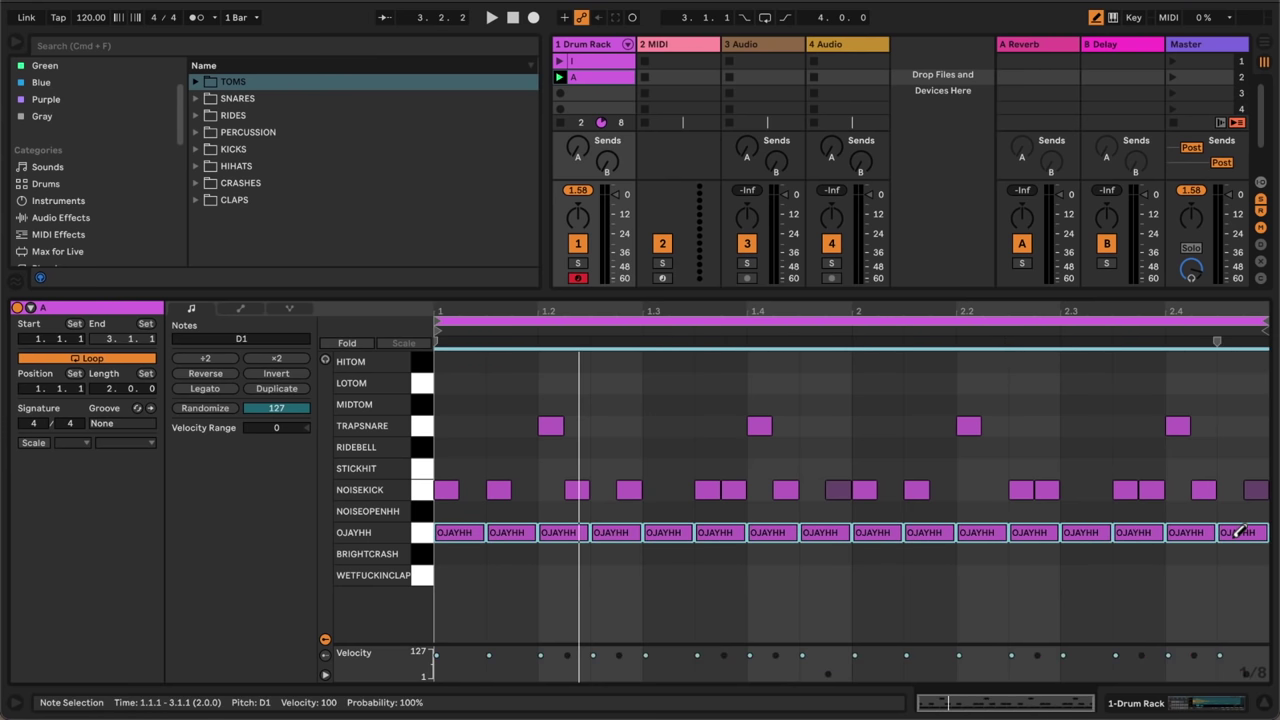
- Lower the second OJAYHH hi-hat's velocity to 31
{"action": "key", "text": "space"}
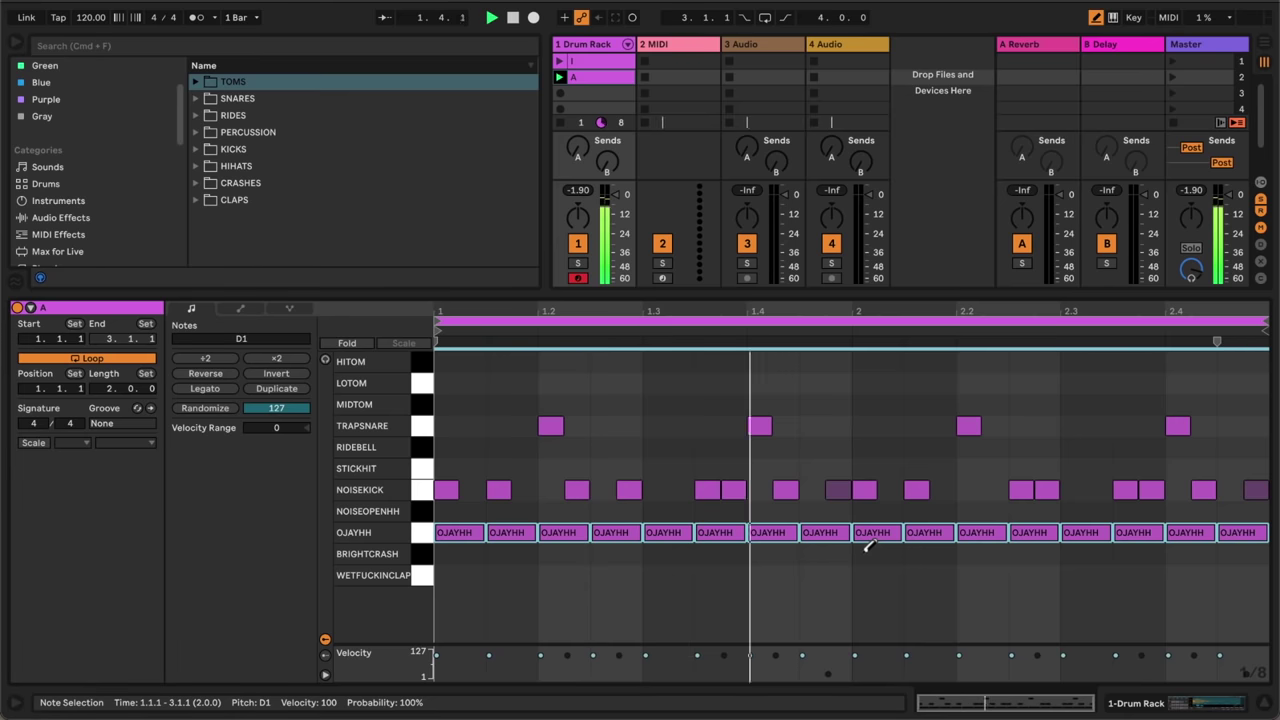
{"action": "left_click", "coordinate": [855, 560]}
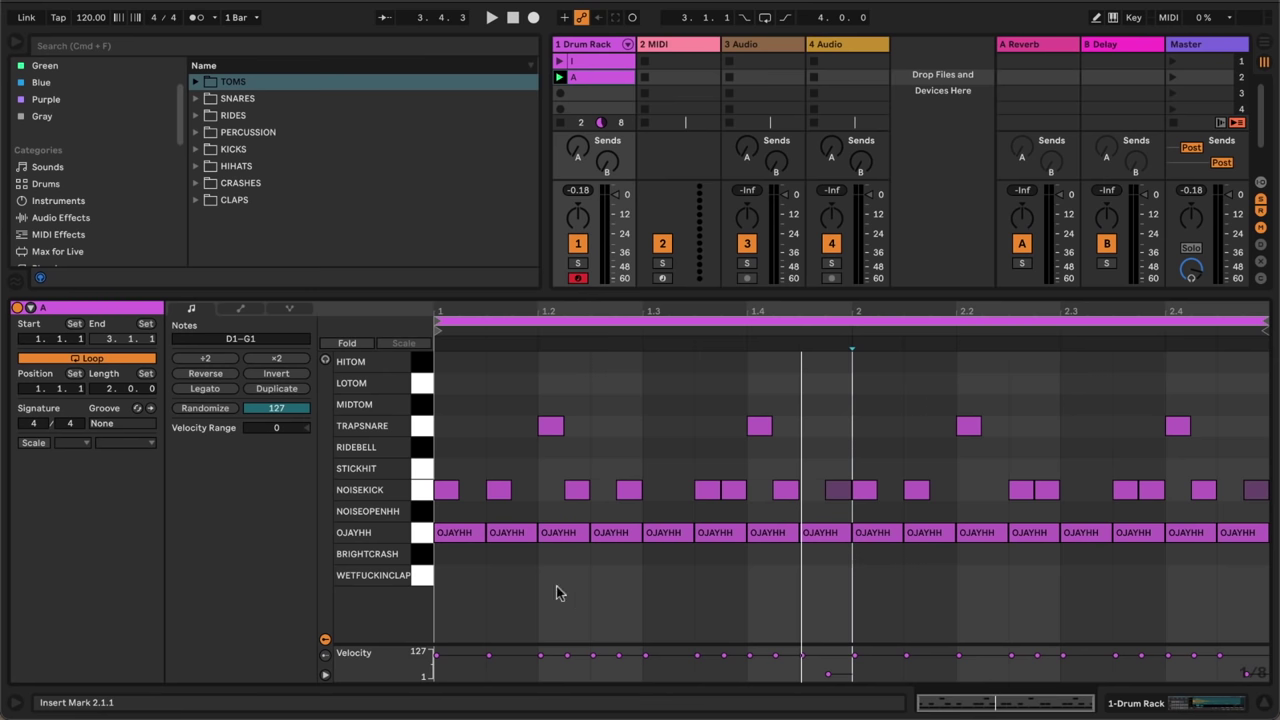
{"action": "left_click", "coordinate": [514, 535]}
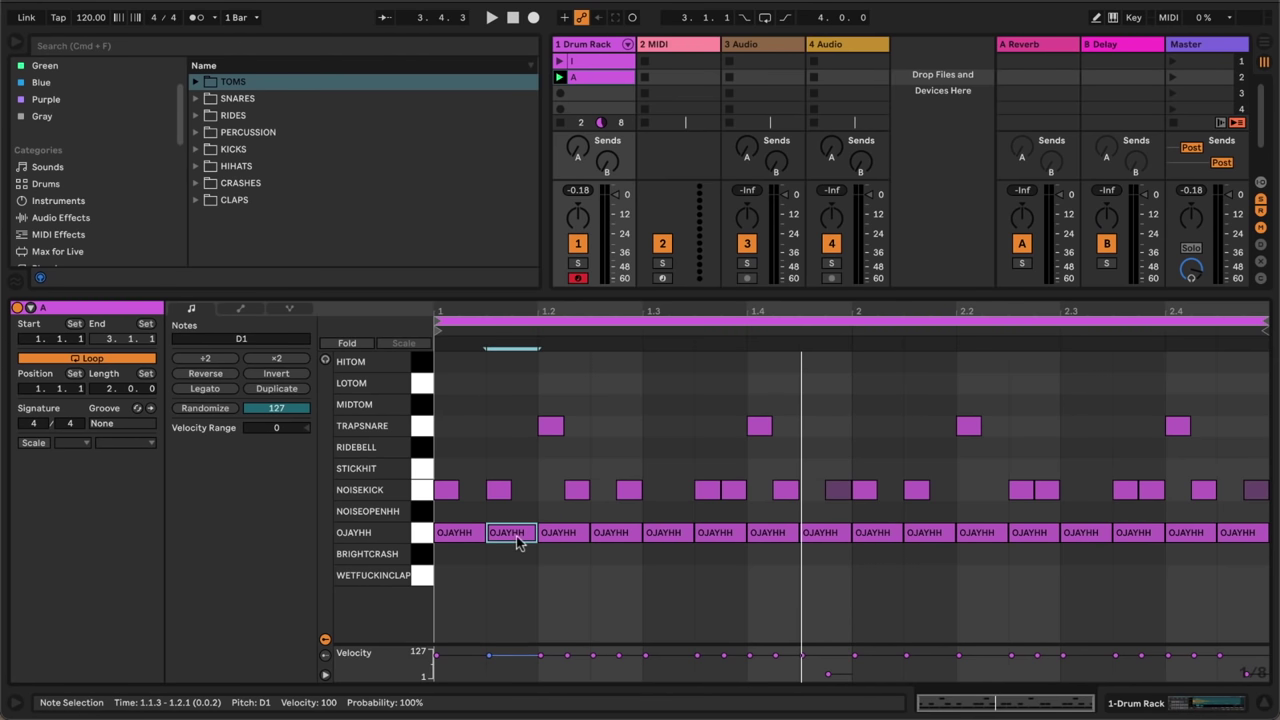
{"action": "left_click", "coordinate": [617, 538], "text": "shift"}
{"action": "left_click", "coordinate": [718, 540], "text": "shift"}
{"action": "left_click", "coordinate": [820, 535], "text": "shift"}
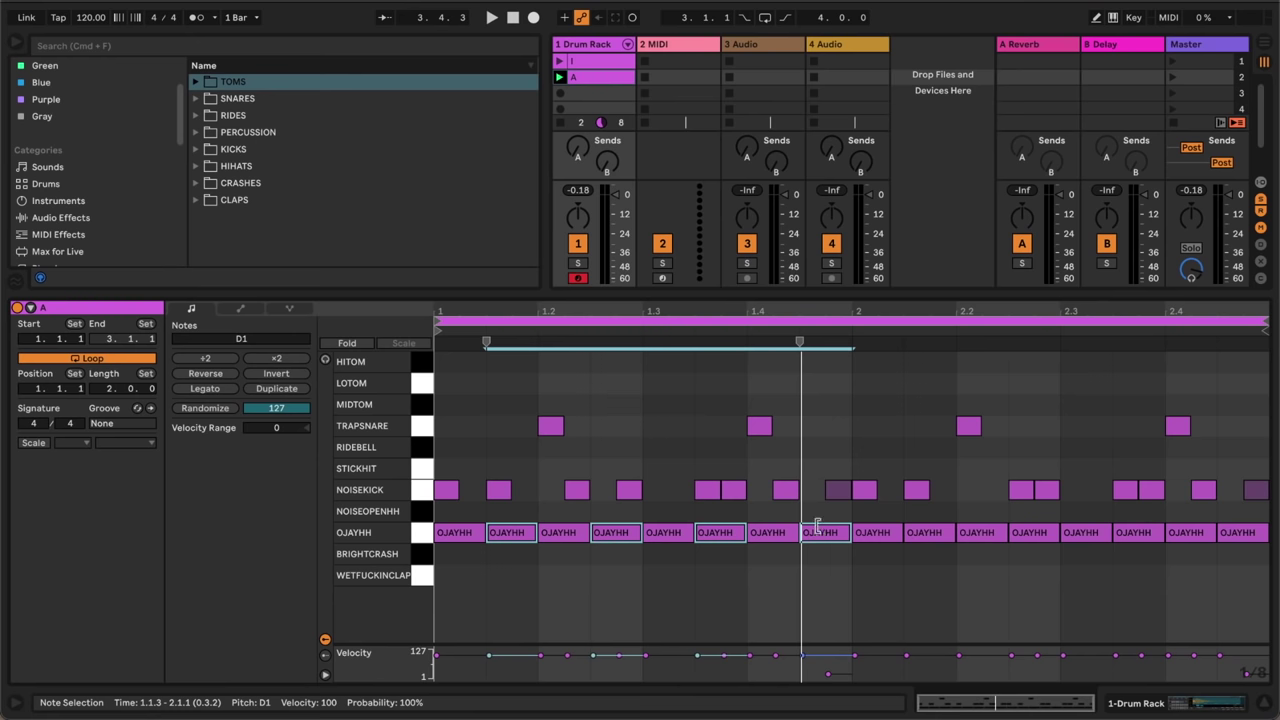
{"action": "left_click", "coordinate": [540, 587]}
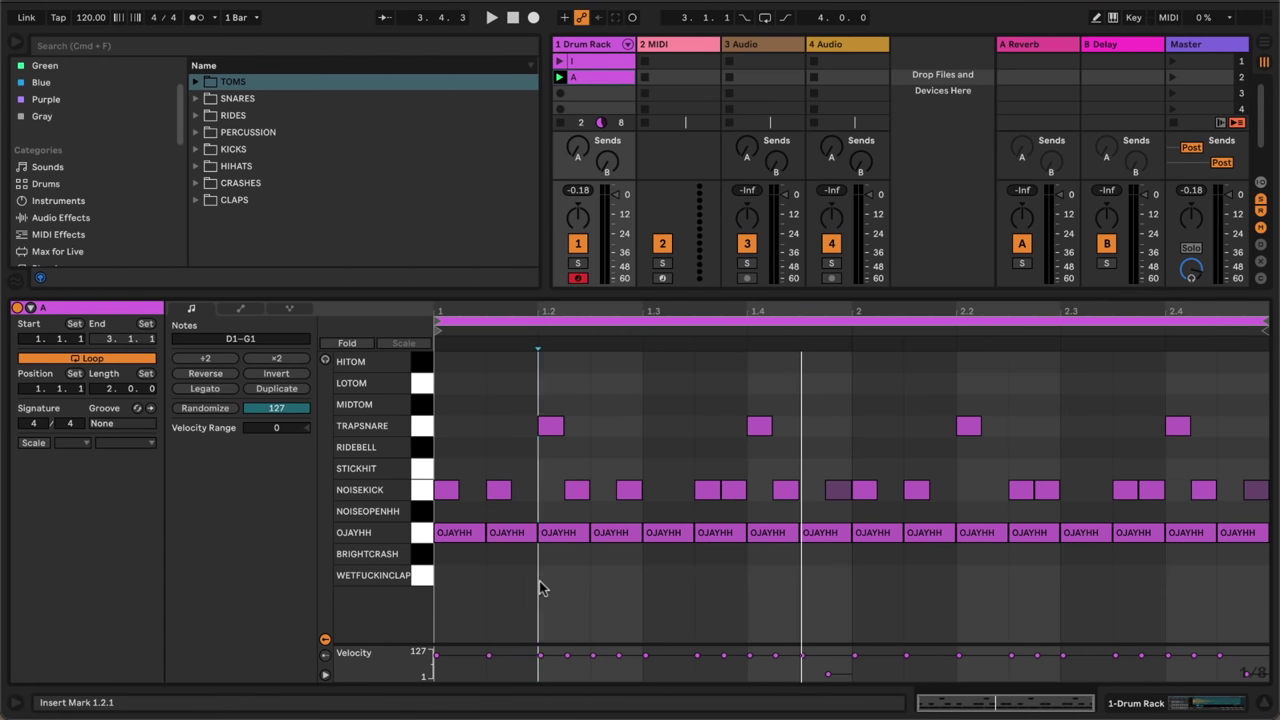
{"action": "left_click", "coordinate": [511, 535]}
{"action": "left_click_drag", "start_coordinate": [507, 667], "coordinate": [507, 683]}
- Repeat the loud-soft hi-hat pair across both bars with Cmd+D and play the clip
{"action": "left_click_drag", "start_coordinate": [511, 580], "coordinate": [460, 535]}
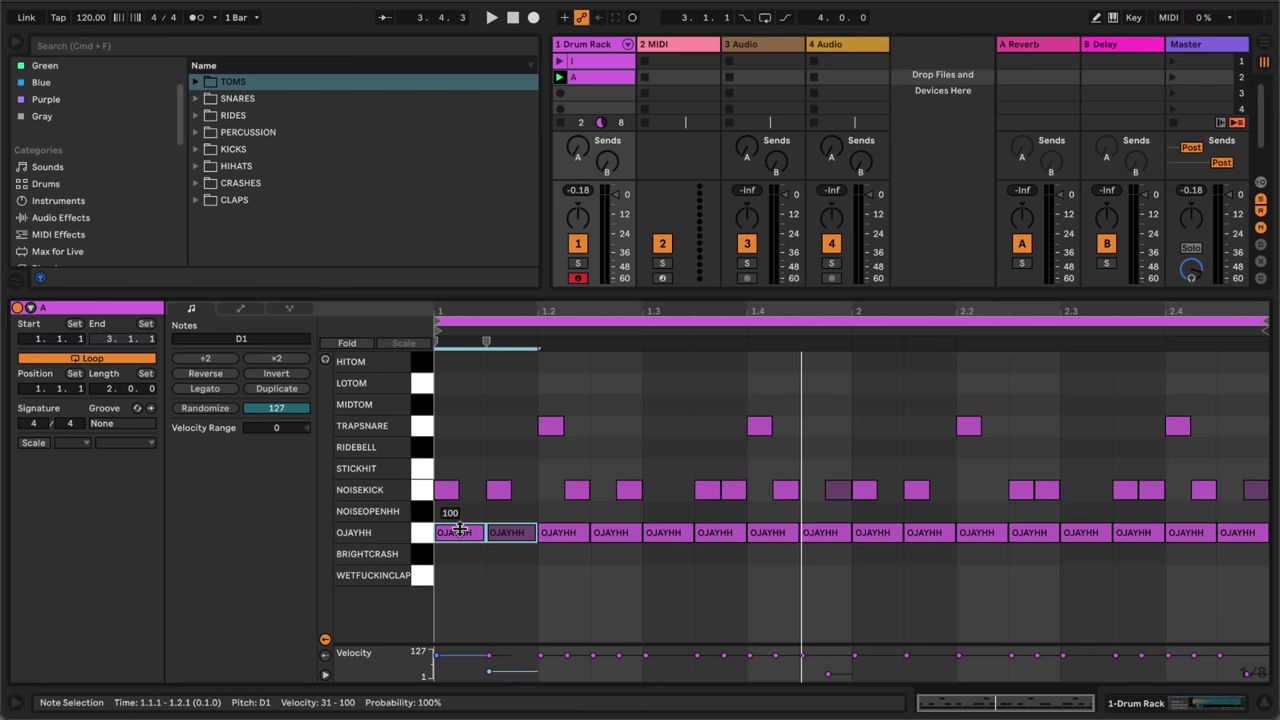
{"action": "key", "text": "super+d"}
{"action": "key", "text": "super+d"}
{"action": "key", "text": "super+d"}
{"action": "key", "text": "super+d"}
{"action": "key", "text": "super+d"}
{"action": "key", "text": "super+d"}
{"action": "key", "text": "super+d"}
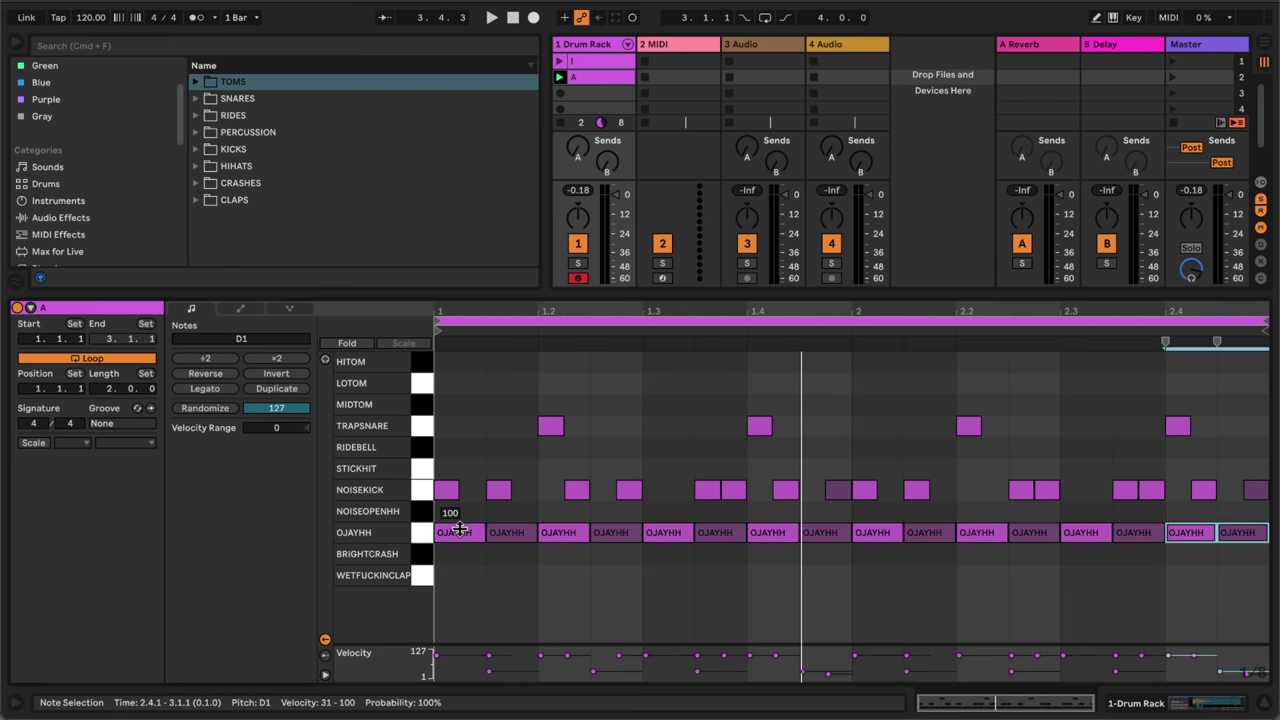
{"action": "key", "text": "space"}
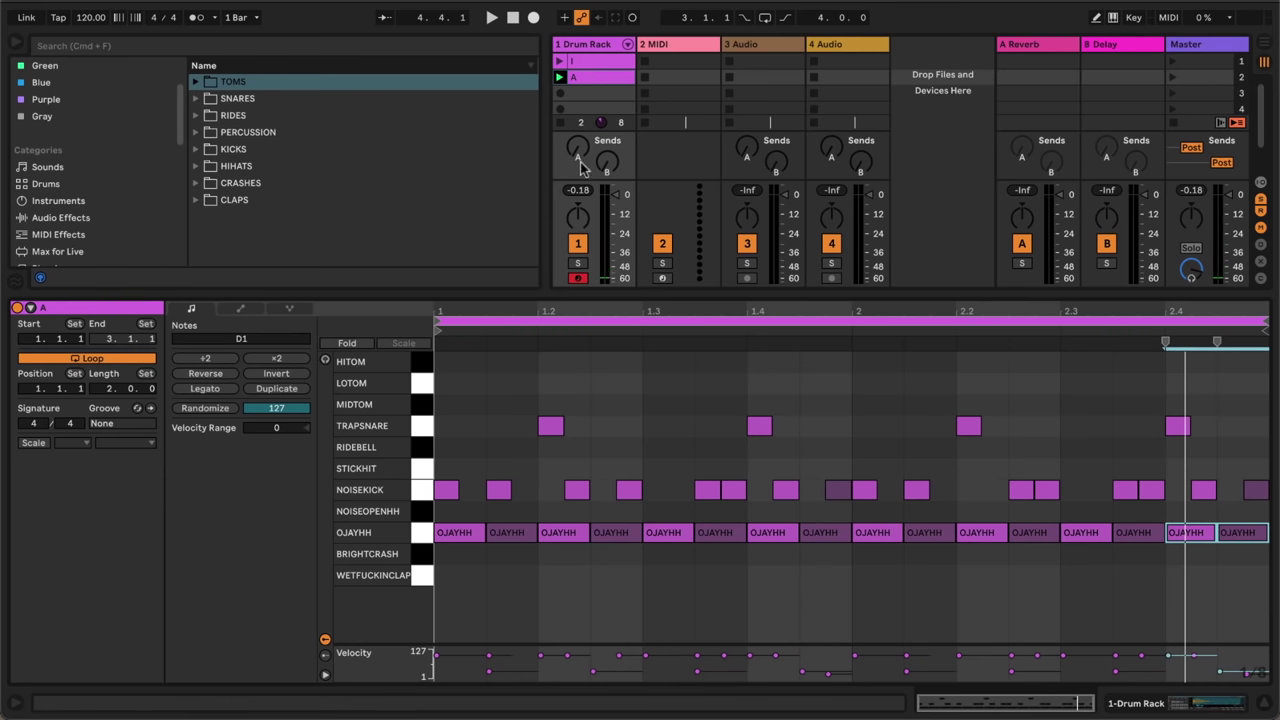
{"action": "left_click", "coordinate": [559, 63]}
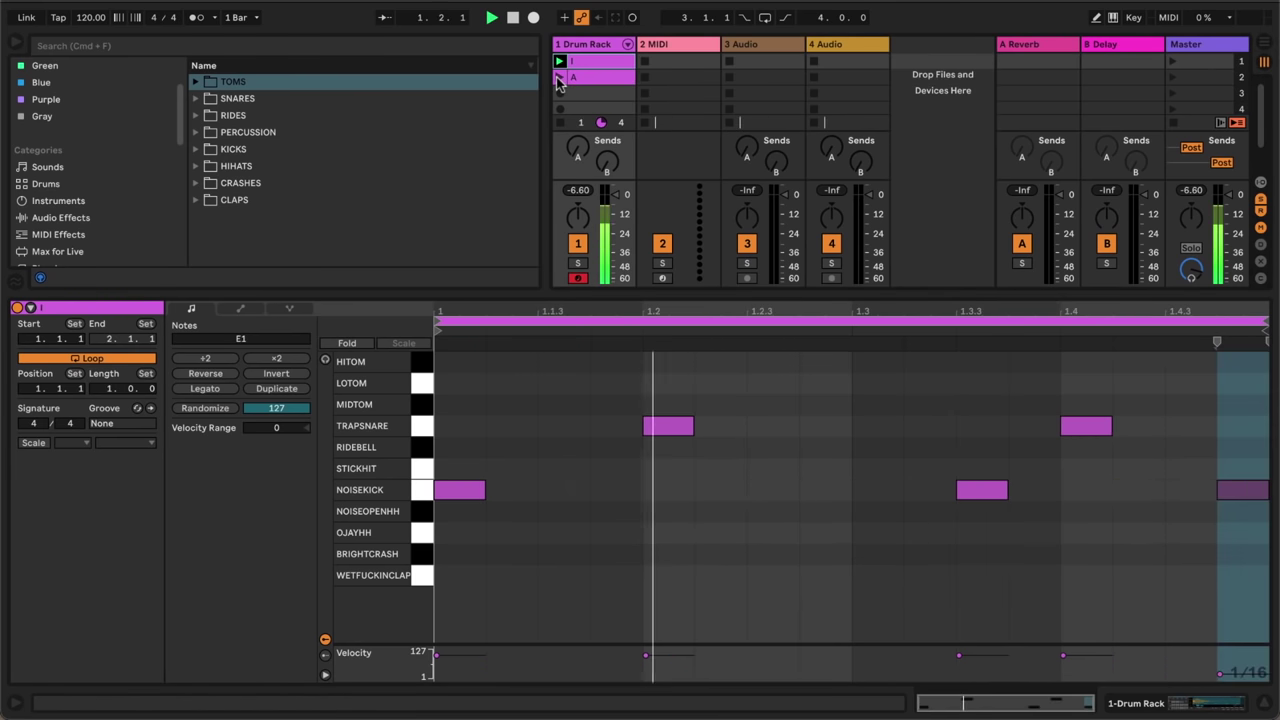
{"action": "left_click", "coordinate": [559, 78]}
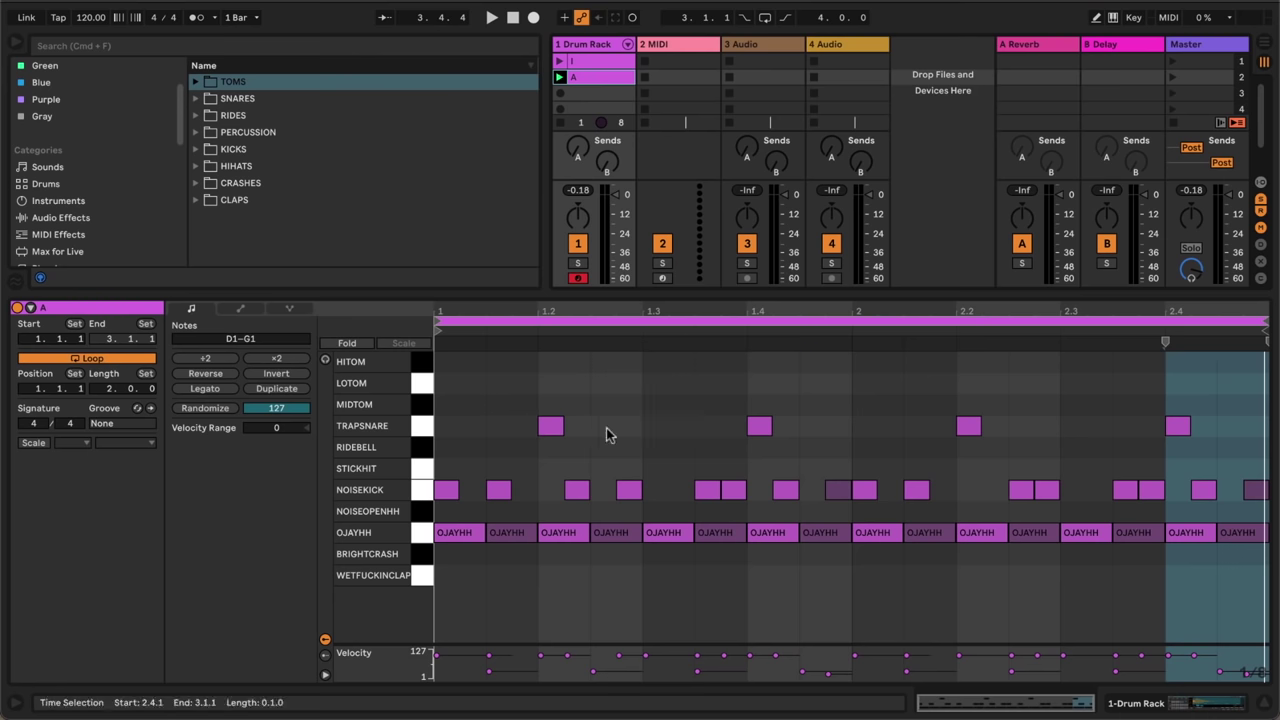
{"action": "key", "text": "b"}
{"action": "left_click_drag", "start_coordinate": [445, 426], "coordinate": [757, 414]}
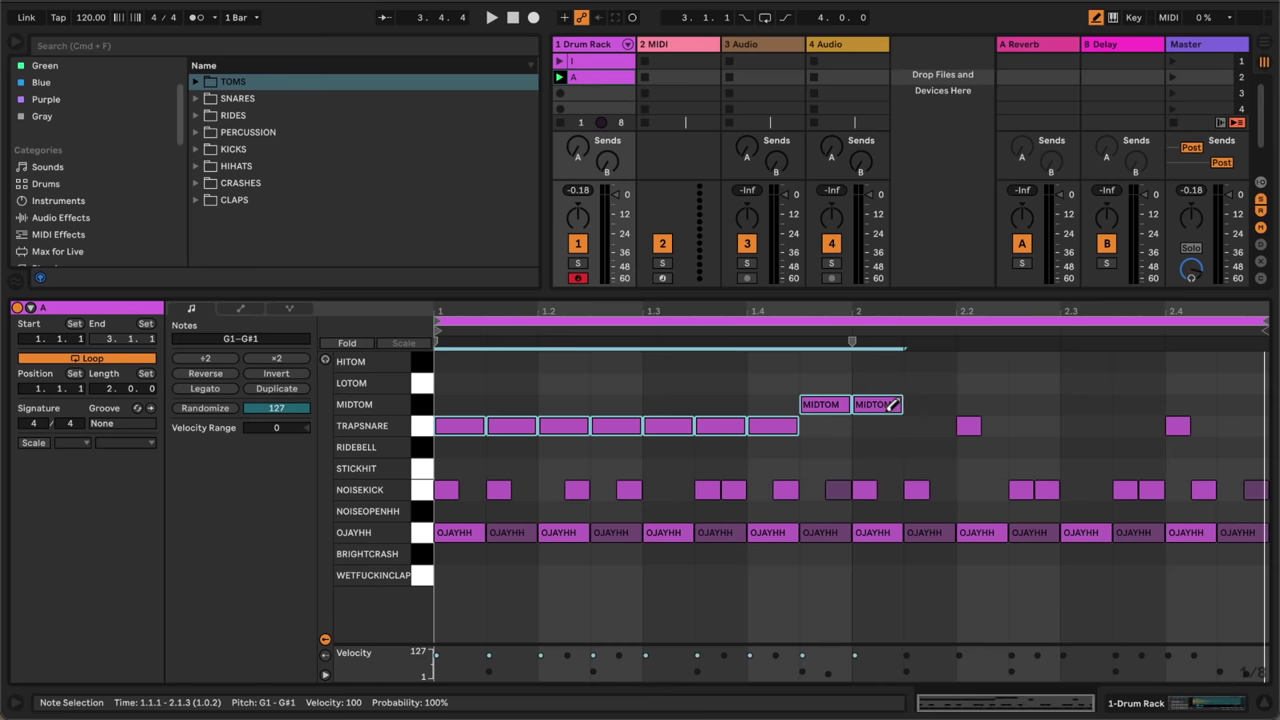
{"action": "mouse_move", "coordinate": [893, 404]}
{"action": "left_mouse_down"}
{"action": "mouse_move", "coordinate": [852, 418]}
{"action": "mouse_move", "coordinate": [963, 430]}
{"action": "mouse_move", "coordinate": [1169, 401]}
{"action": "left_mouse_up"}
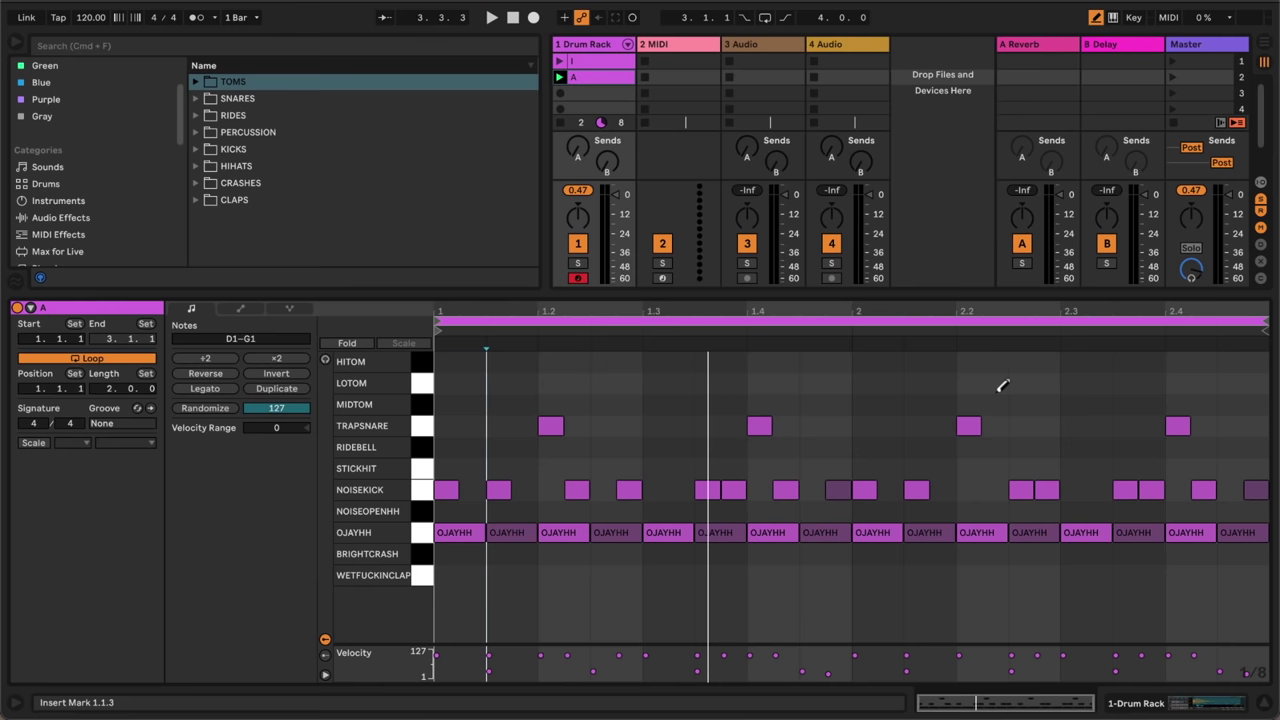
- Set the grid back to 1/16 and remove the trial TRAPSNARE notes at 1.2.2 and 1.2.4
{"action": "right_click", "coordinate": [1000, 388]}
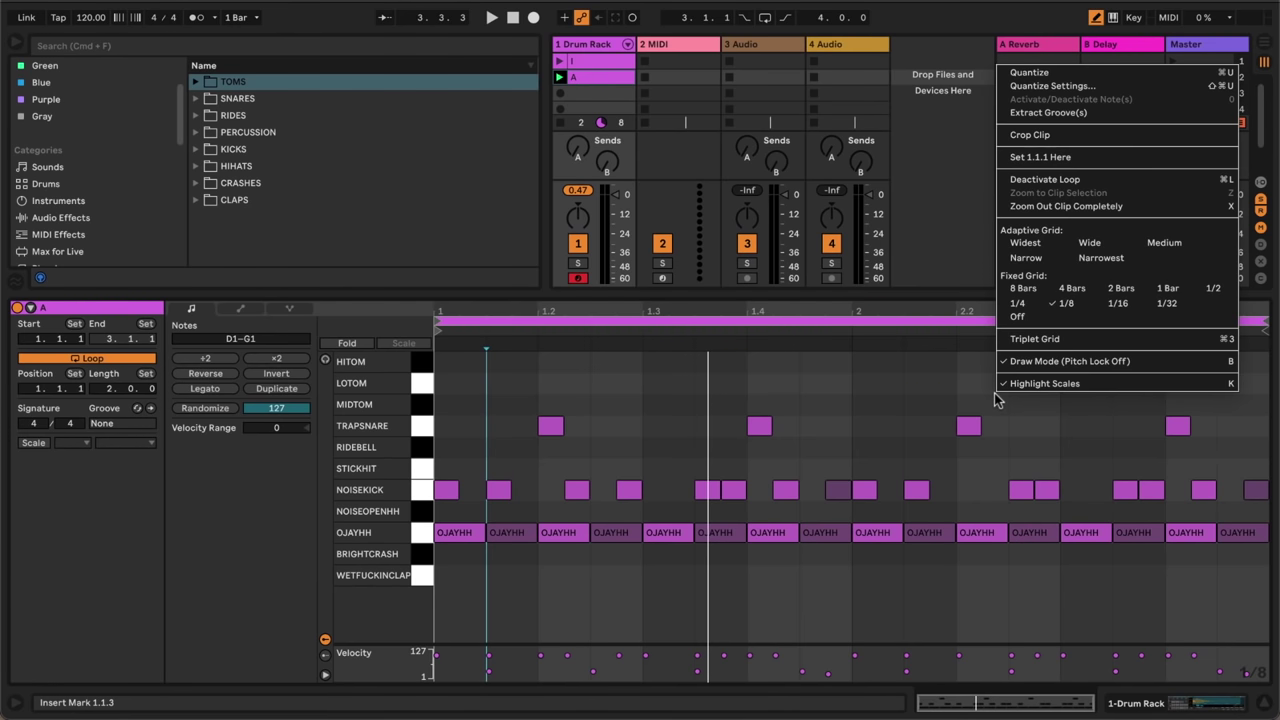
{"action": "left_click", "coordinate": [1118, 302]}
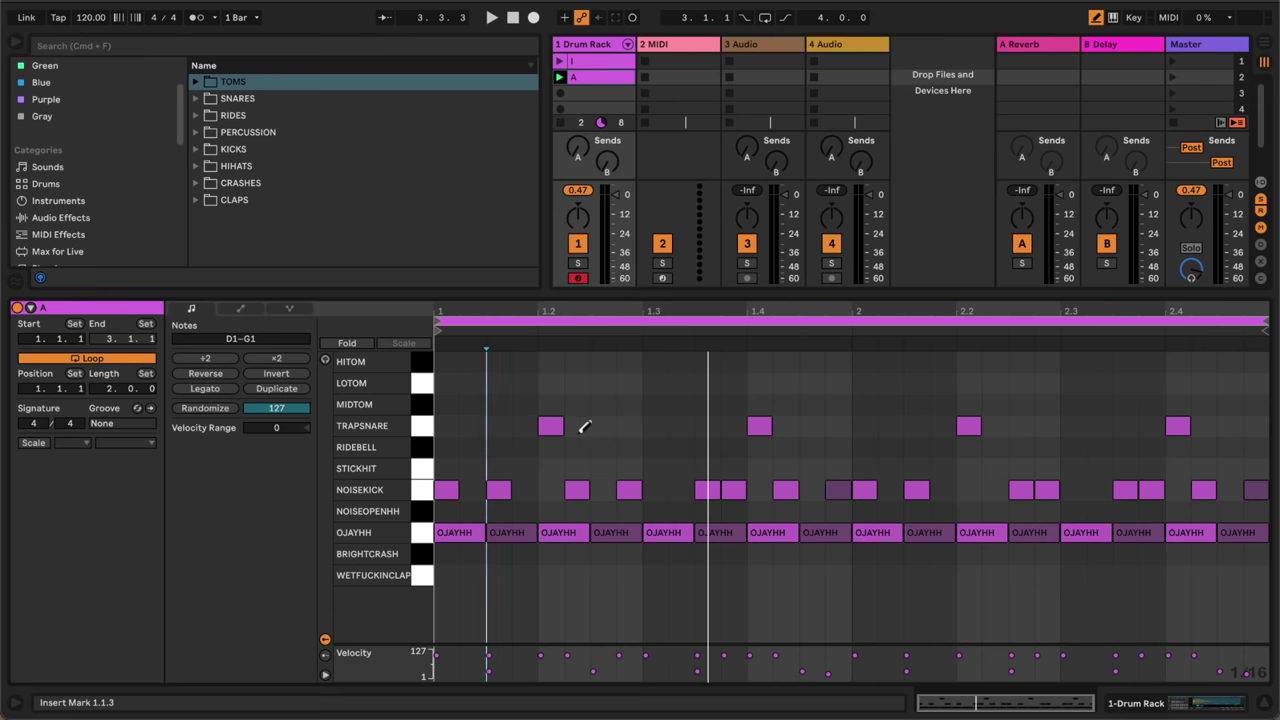
{"action": "left_click", "coordinate": [578, 426]}
{"action": "left_click", "coordinate": [630, 425]}
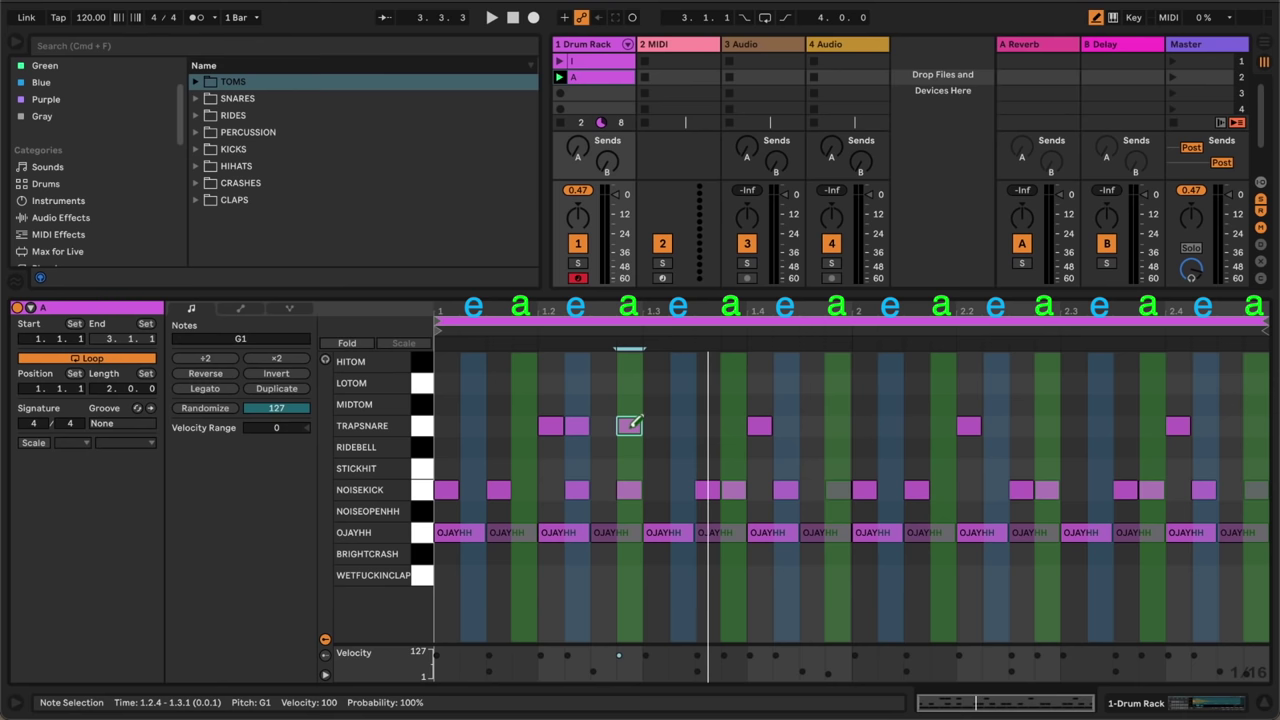
{"action": "left_click", "coordinate": [631, 425]}
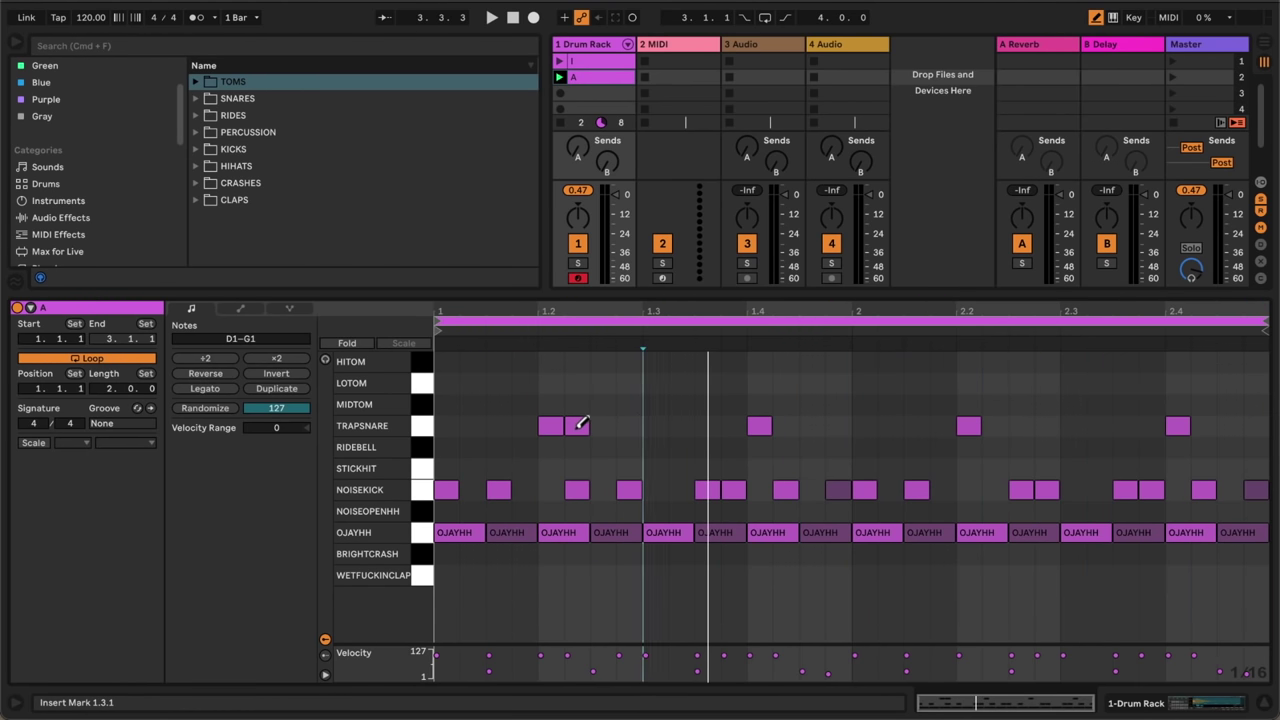
{"action": "left_click", "coordinate": [579, 425]}
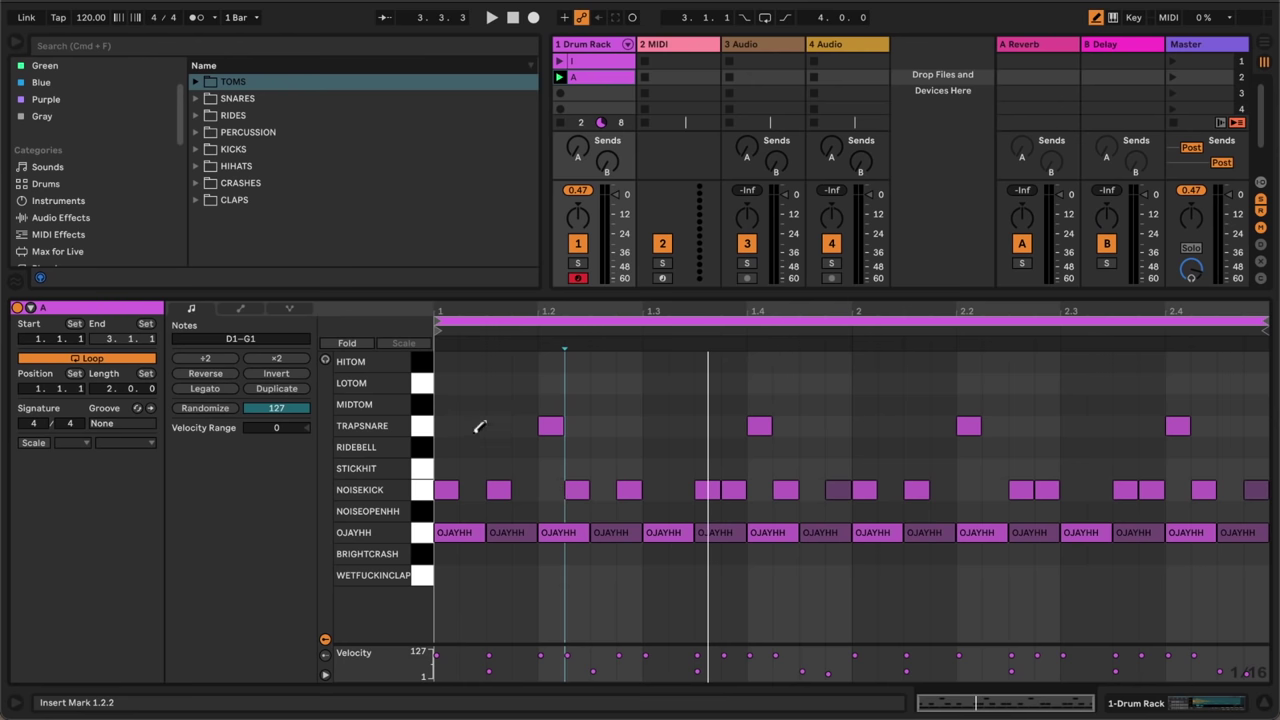
- Add TRAPSNARE notes at 1.1.2, 1.3.2, and on weak sixteenths through bar 2 up to 2.4.3
{"action": "left_click", "coordinate": [473, 425]}
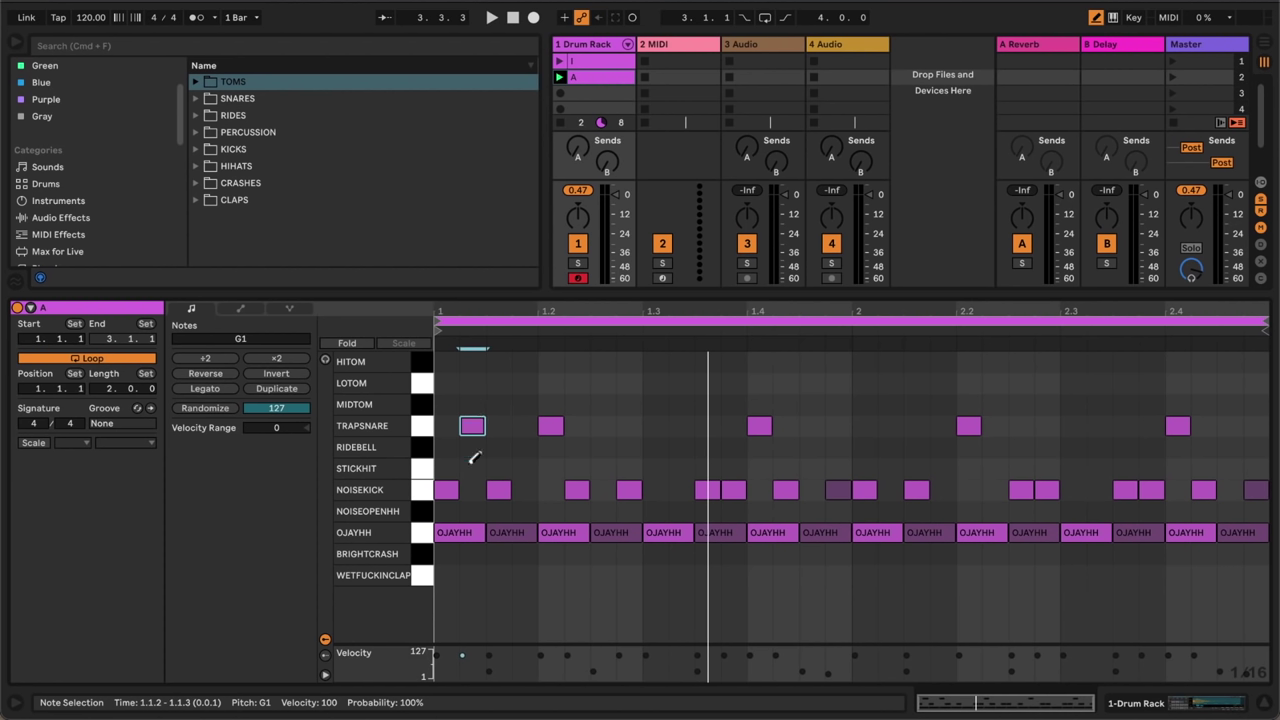
{"action": "left_click", "coordinate": [682, 425]}
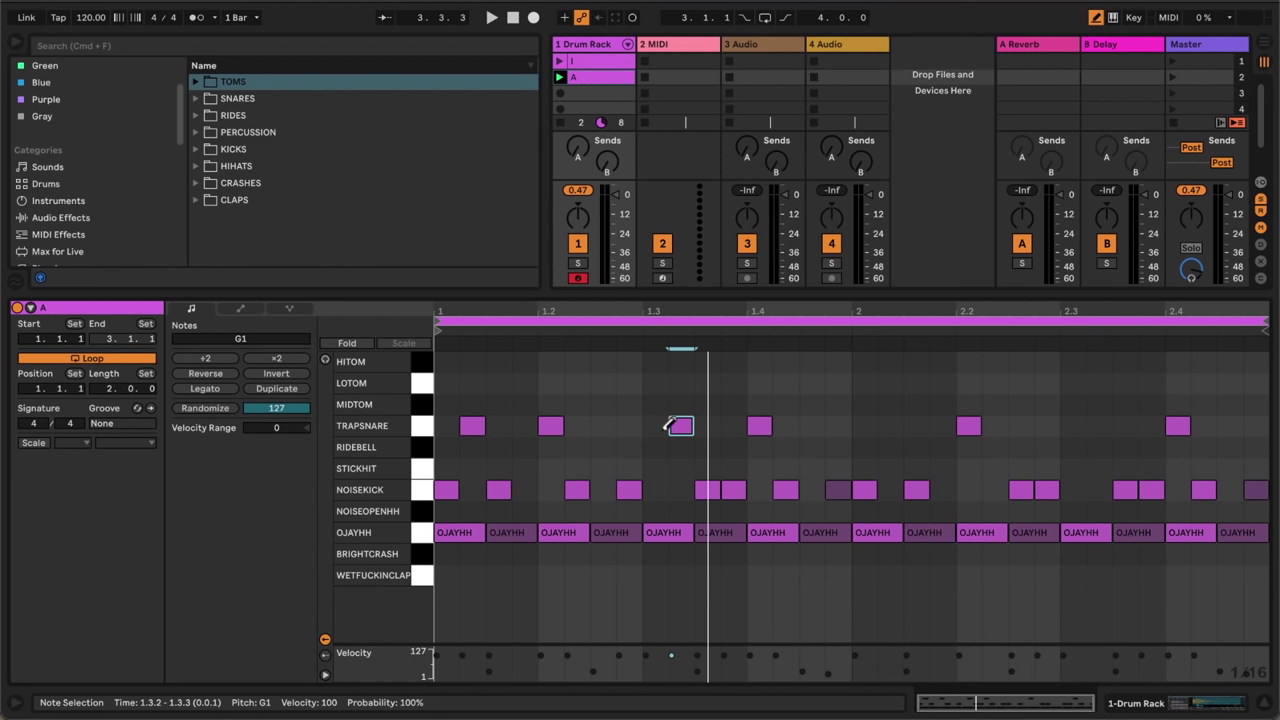
{"action": "left_click", "coordinate": [812, 425]}
{"action": "left_click", "coordinate": [890, 425]}
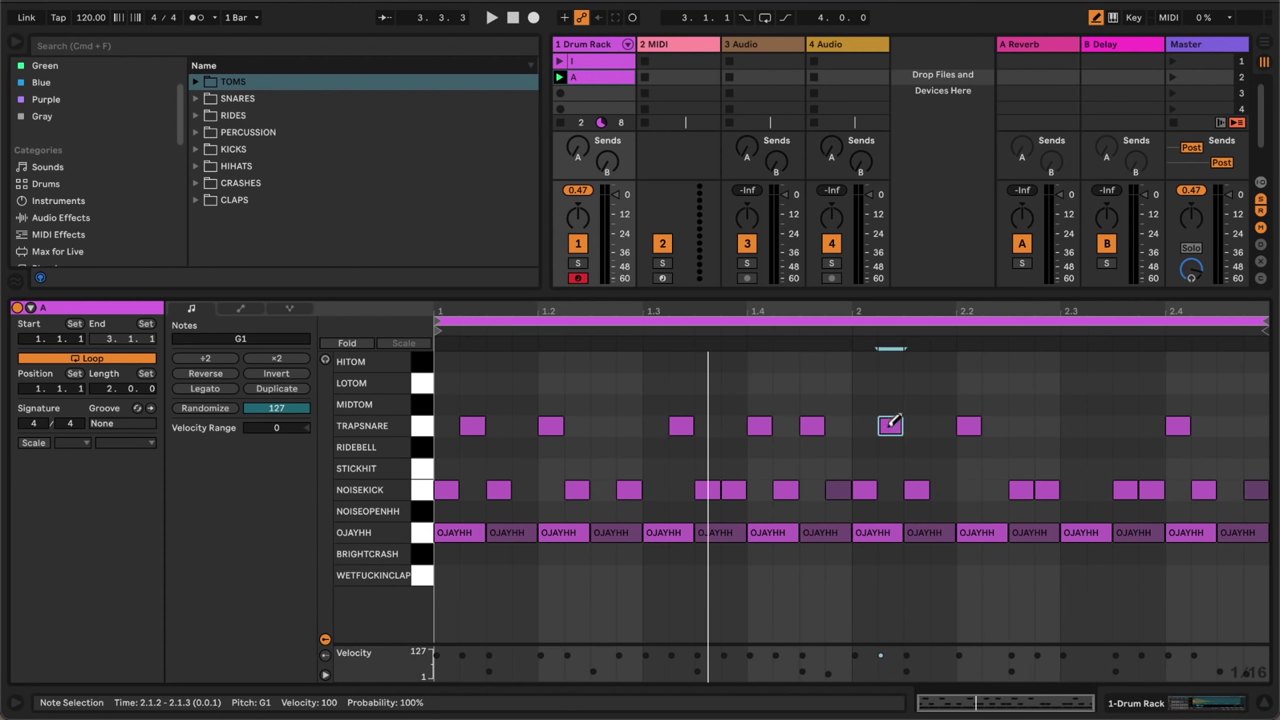
{"action": "left_click", "coordinate": [943, 425]}
{"action": "left_click", "coordinate": [995, 425]}
{"action": "left_click", "coordinate": [1098, 425]}
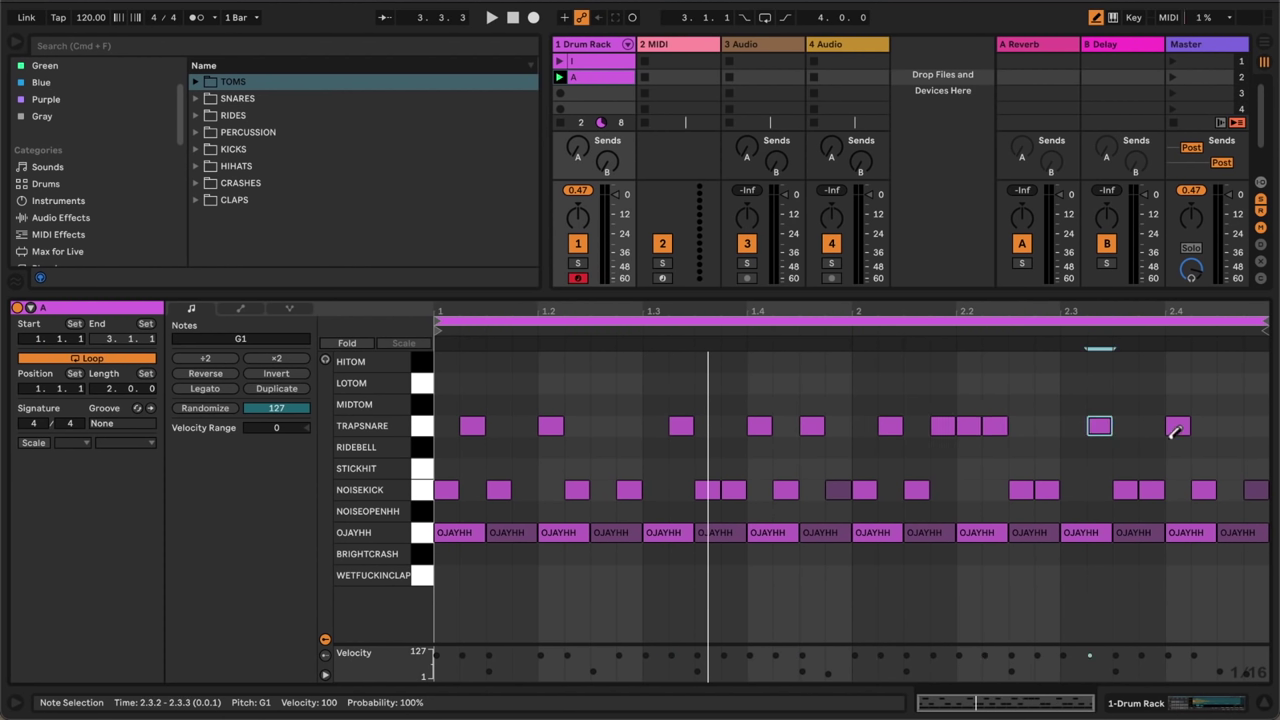
{"action": "left_click", "coordinate": [1229, 425]}
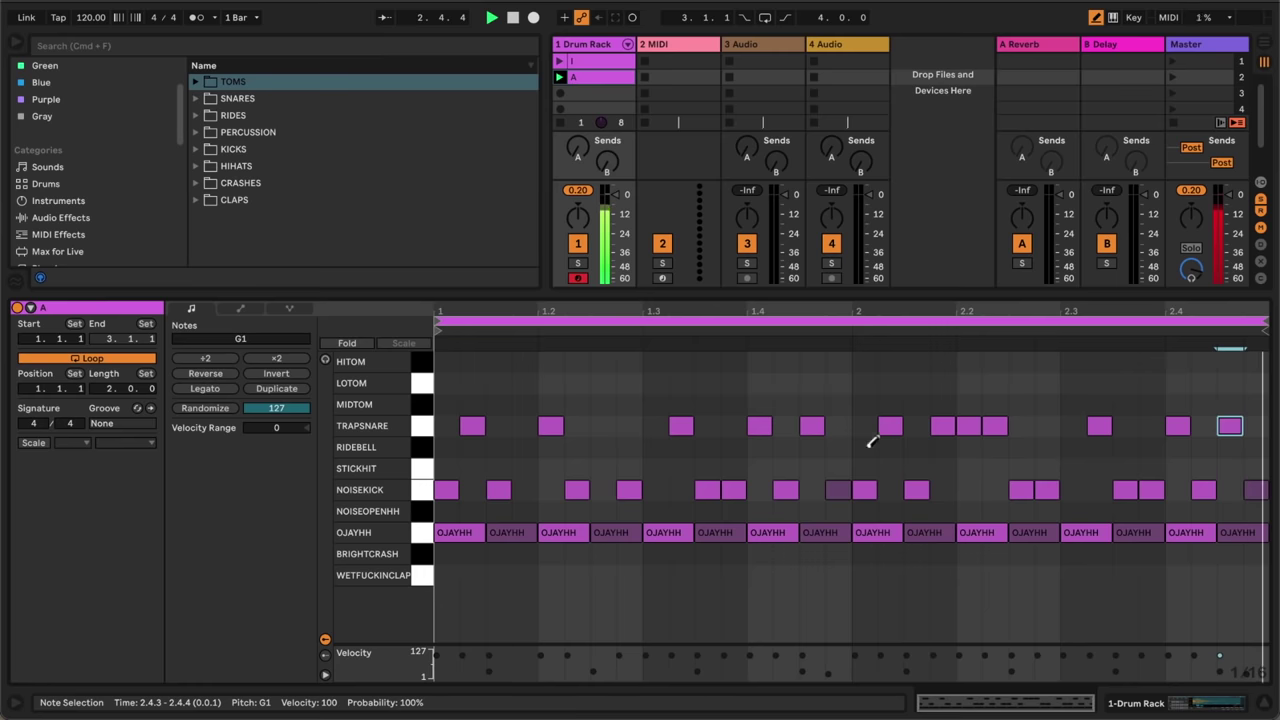
- Remove the 2.3.2 and 1.4.3 snares and replace the 1.2.4 kick with a snare
{"action": "left_click", "coordinate": [1100, 427]}
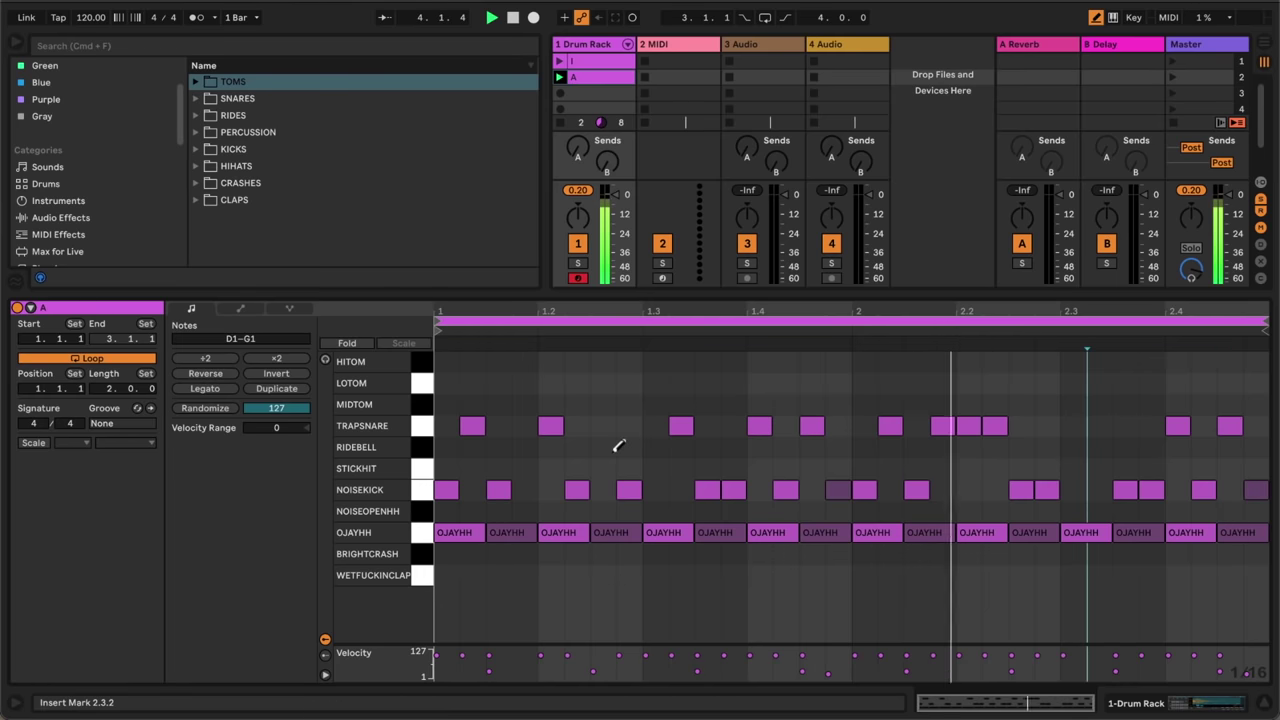
{"action": "left_click", "coordinate": [629, 489]}
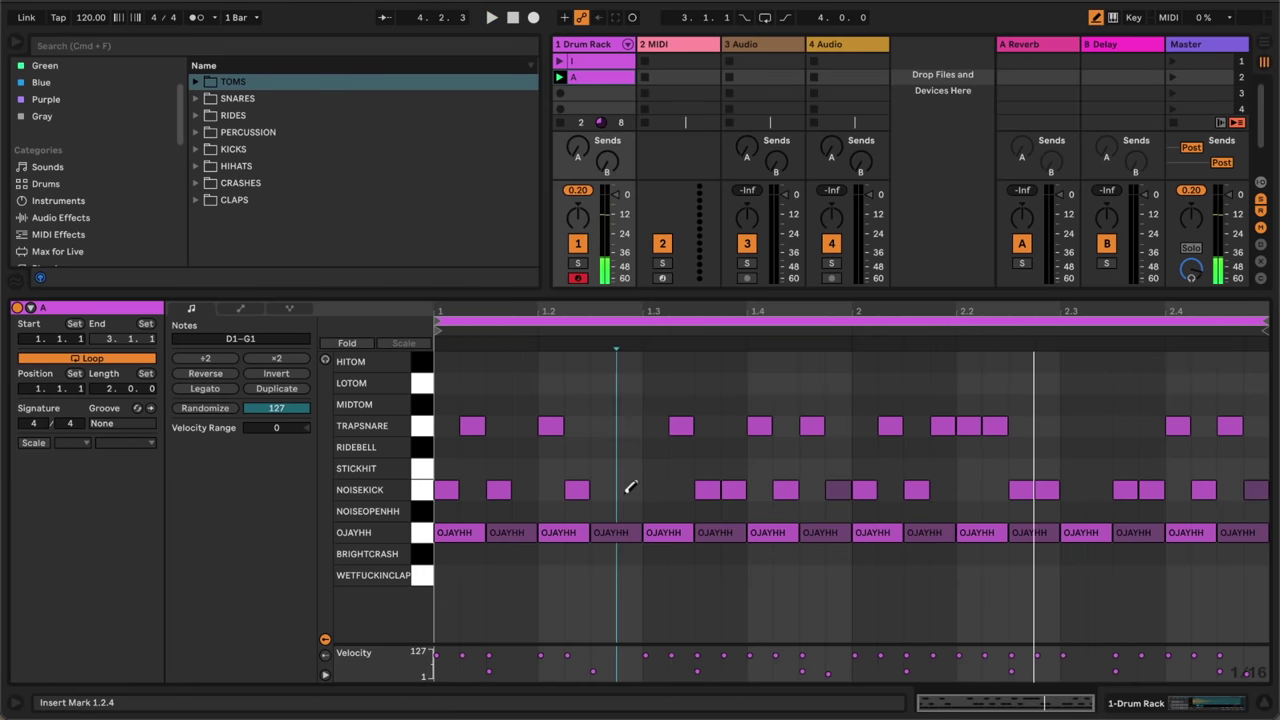
{"action": "left_click", "coordinate": [629, 426]}
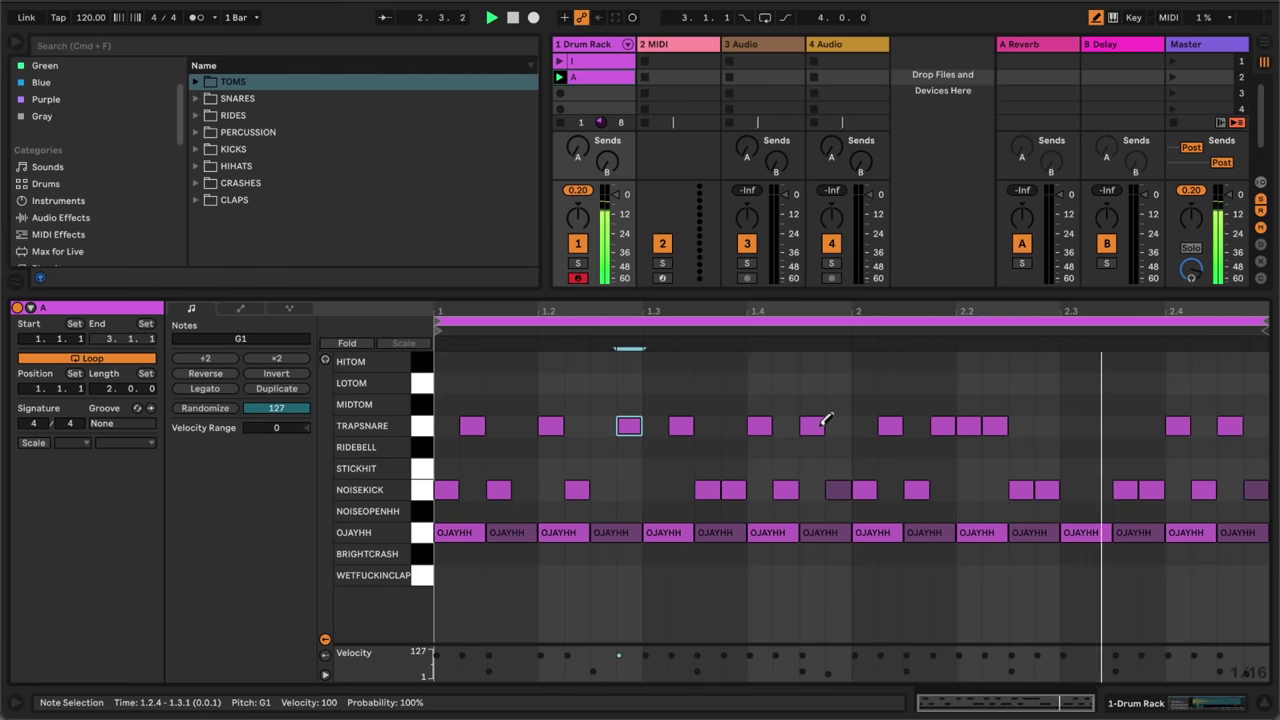
{"action": "left_click", "coordinate": [821, 425]}
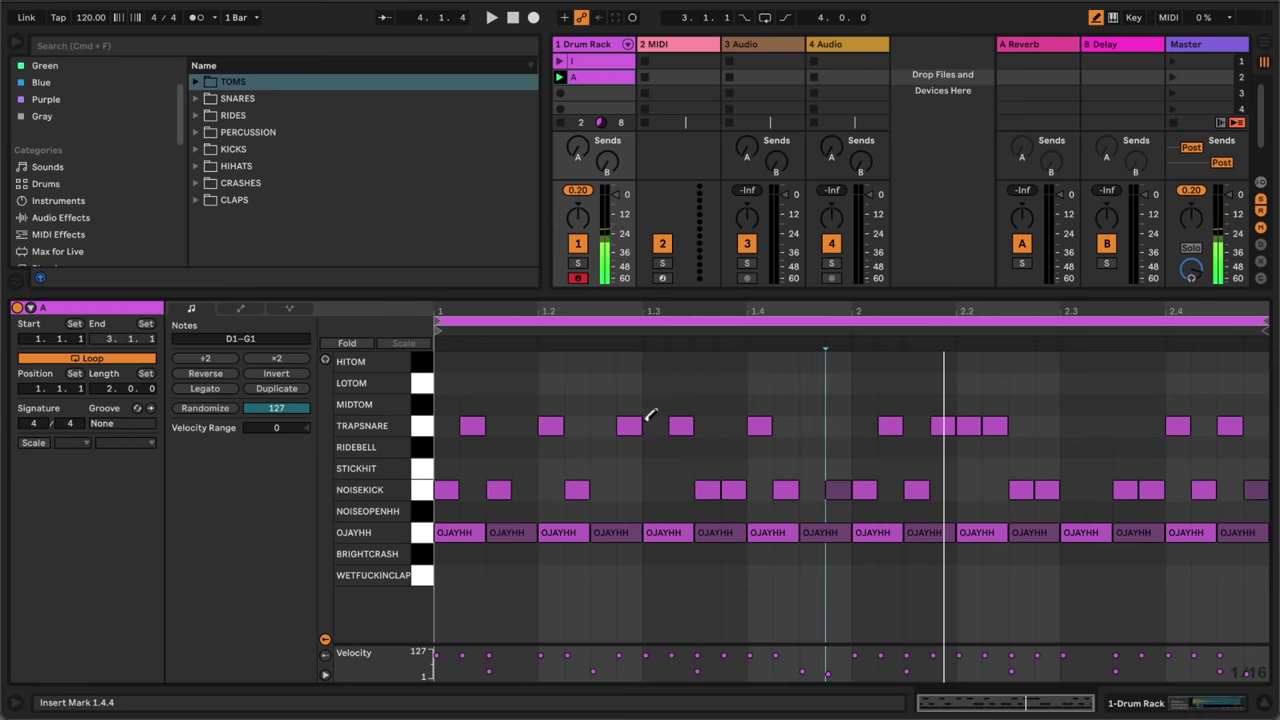
- Drop the 1.1.2, 1.2.4 and 1.3.2 TRAPSNARE notes to velocity 24, then play the clip
{"action": "key", "text": "b"}
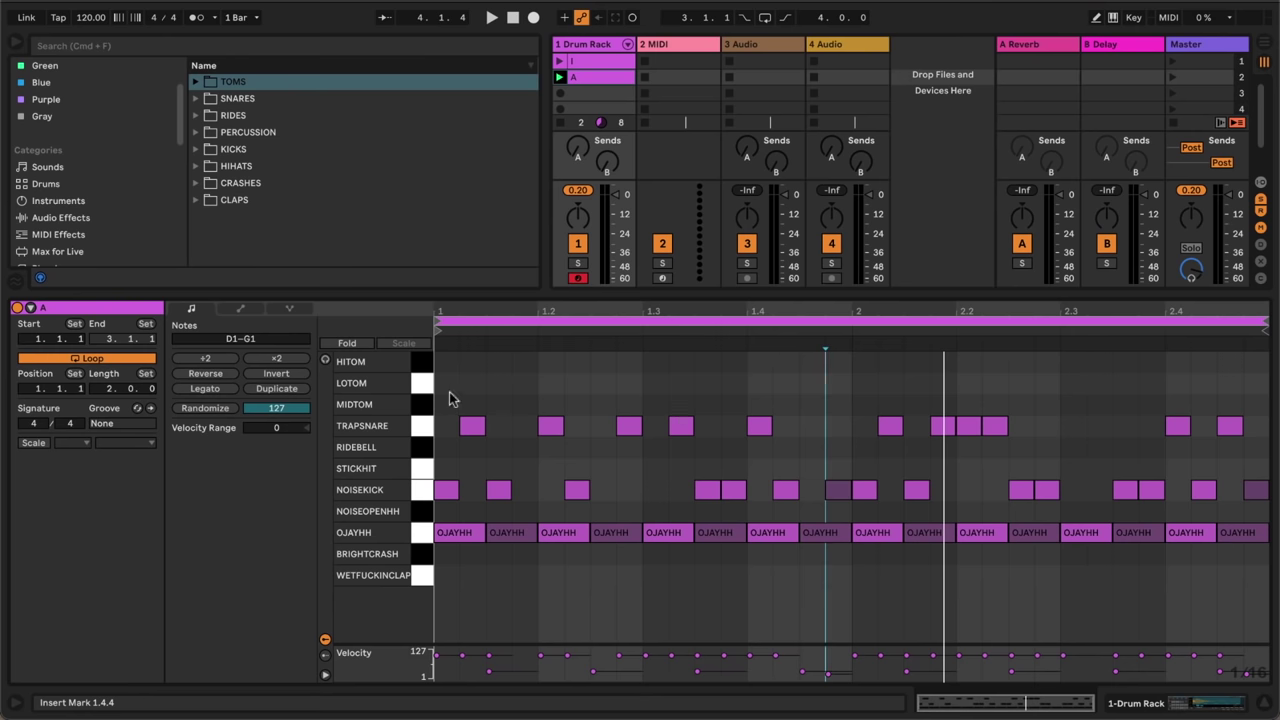
{"action": "left_click", "coordinate": [551, 428]}
{"action": "left_click", "coordinate": [761, 428]}
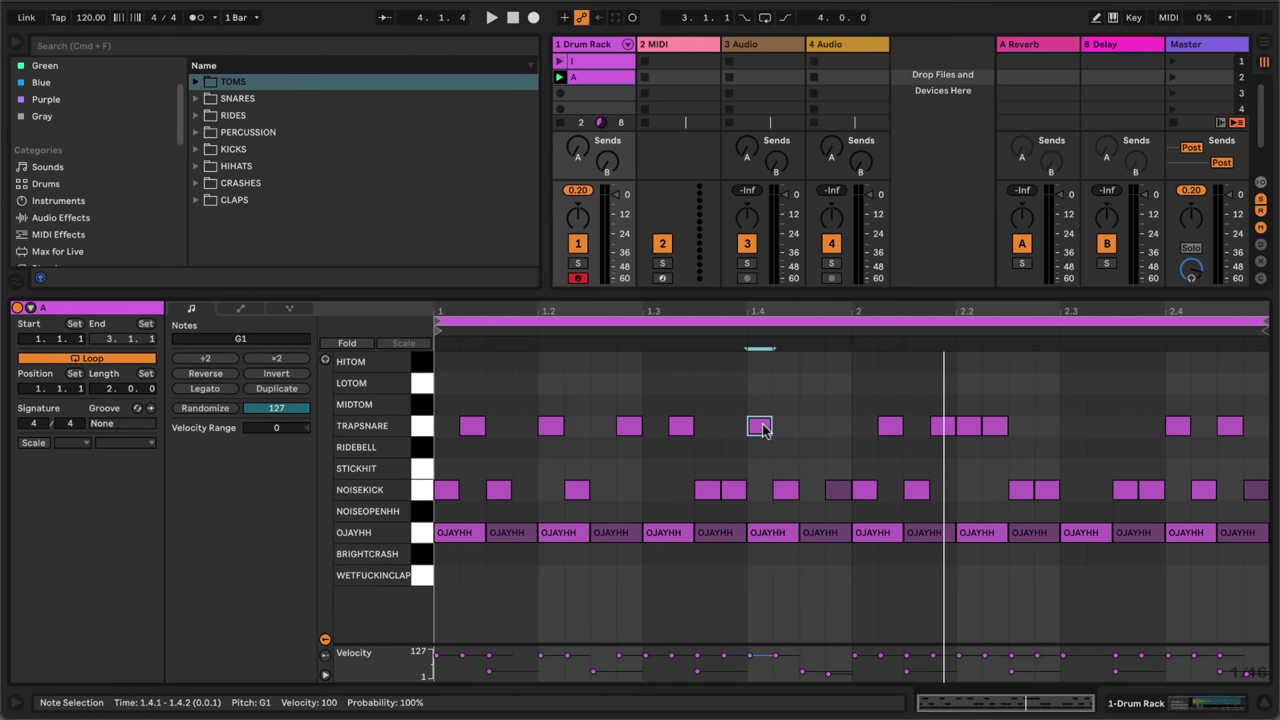
{"action": "left_click", "coordinate": [638, 417]}
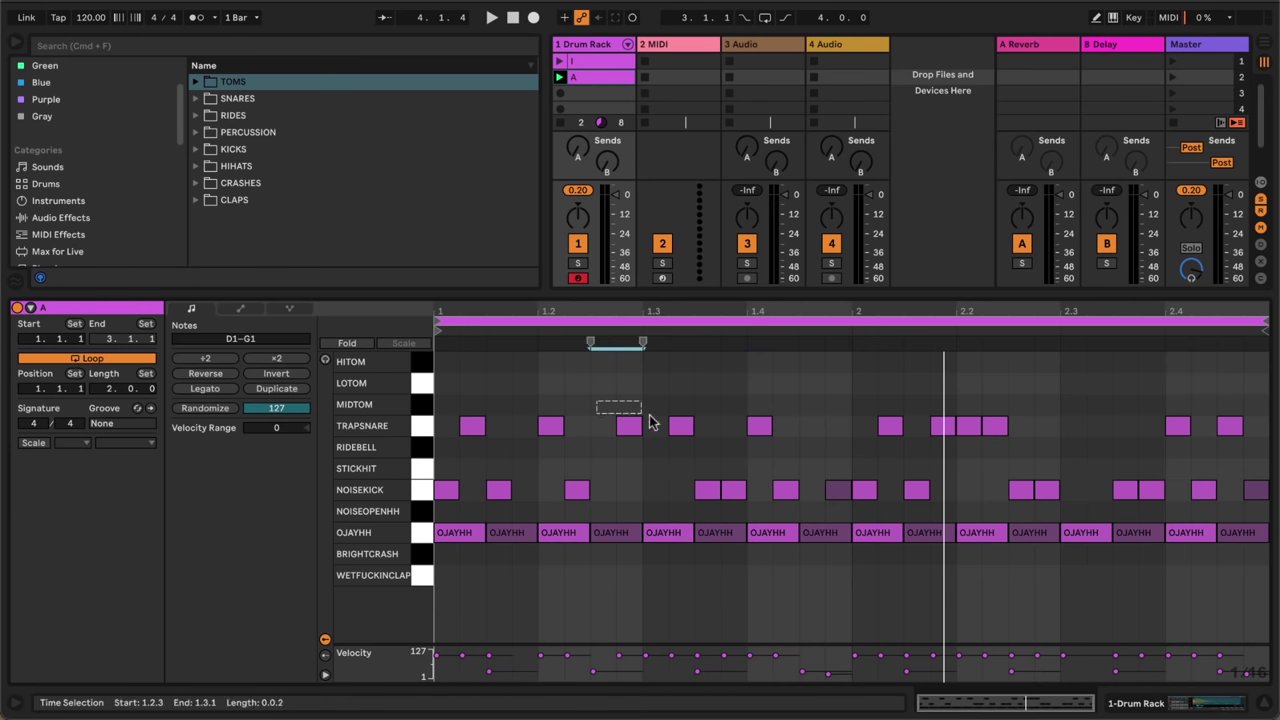
{"action": "left_click", "coordinate": [682, 427], "text": "shift"}
{"action": "left_click", "coordinate": [474, 428], "text": "shift"}
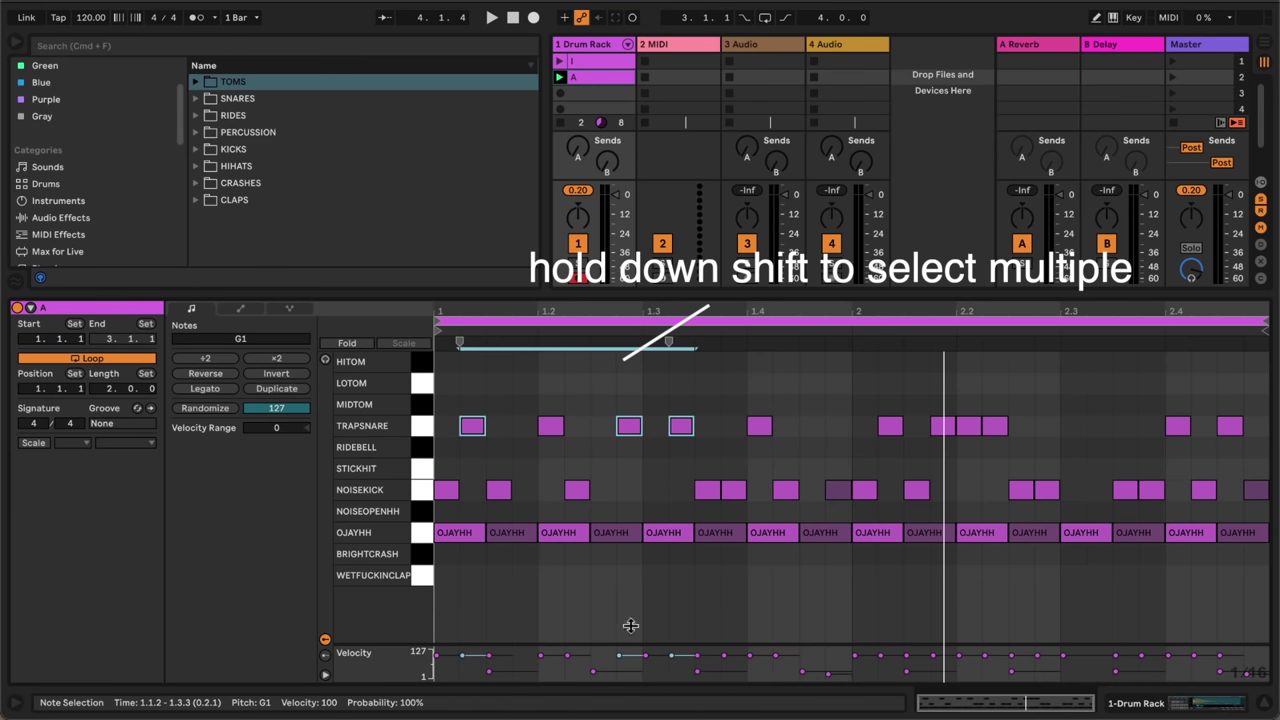
{"action": "left_click_drag", "start_coordinate": [619, 655], "coordinate": [619, 673]}
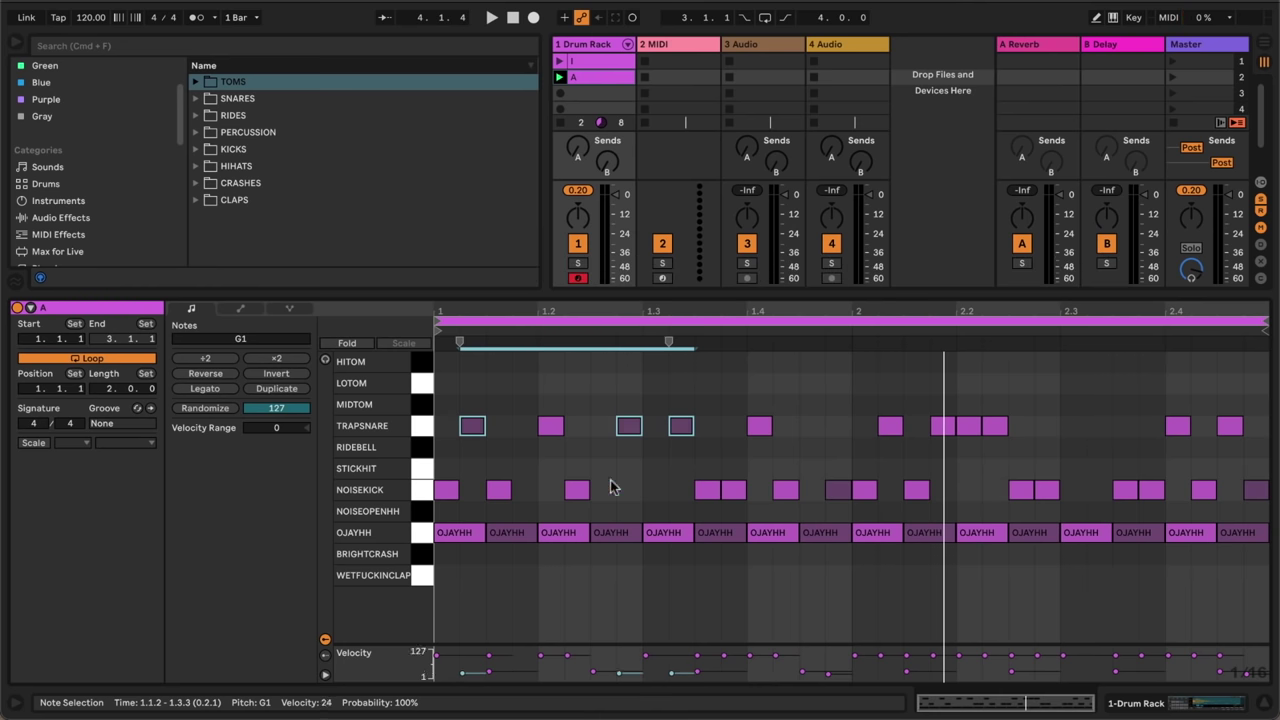
{"action": "key", "text": "space"}
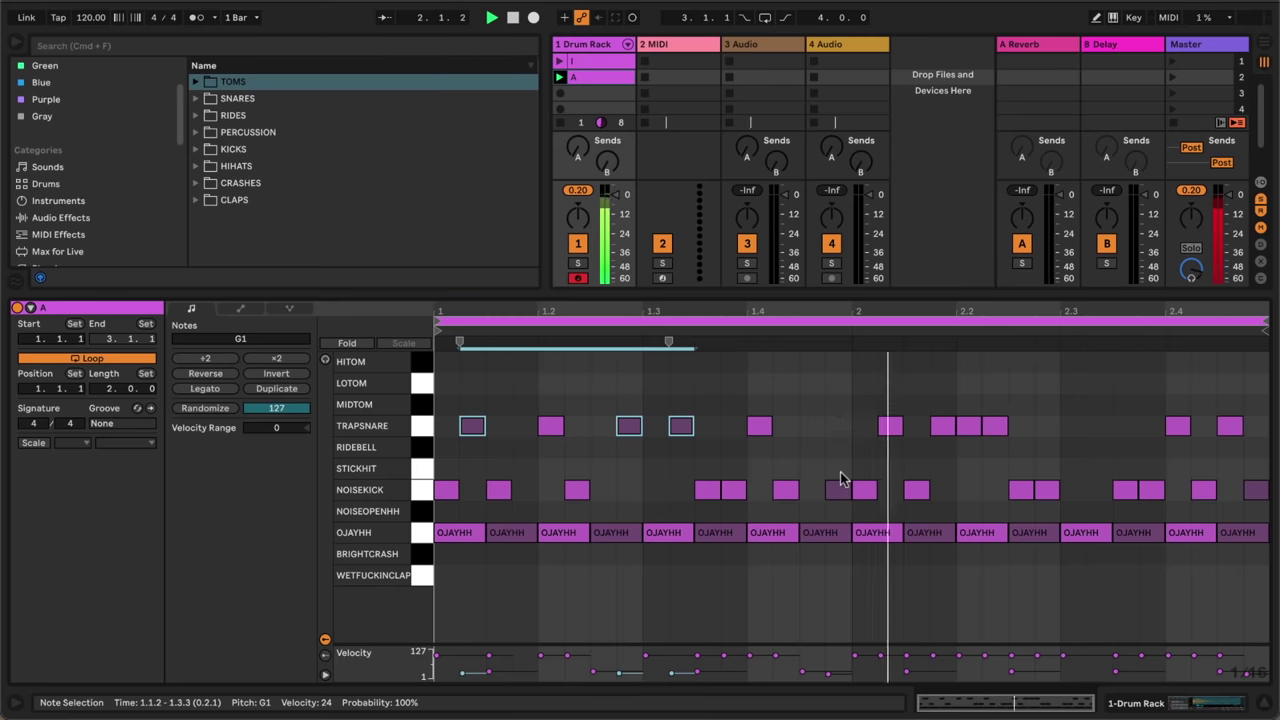
- Delete bar 2's snares, duplicate bar 1's five snare notes into bar 2, and add a TRAPSNARE at 2.4.3
{"action": "left_click_drag", "start_coordinate": [855, 405], "coordinate": [1265, 438]}
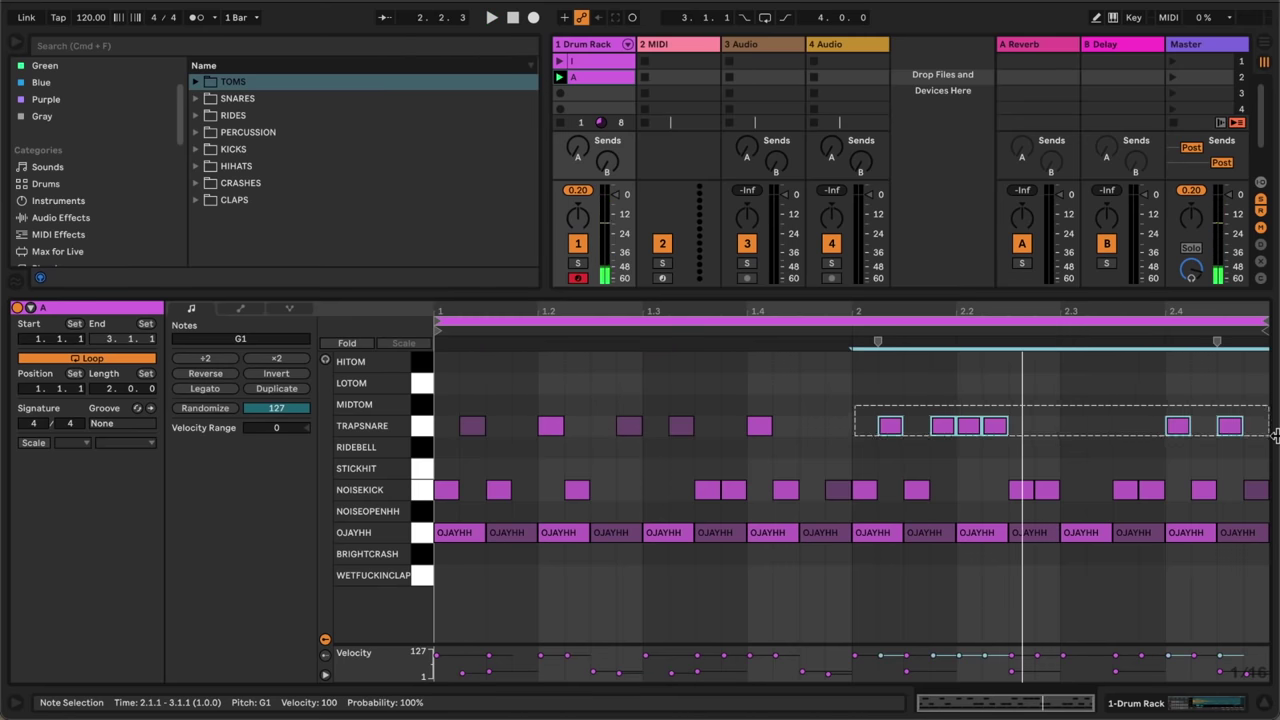
{"action": "key", "text": "Delete"}
{"action": "left_click_drag", "start_coordinate": [855, 437], "coordinate": [440, 432]}
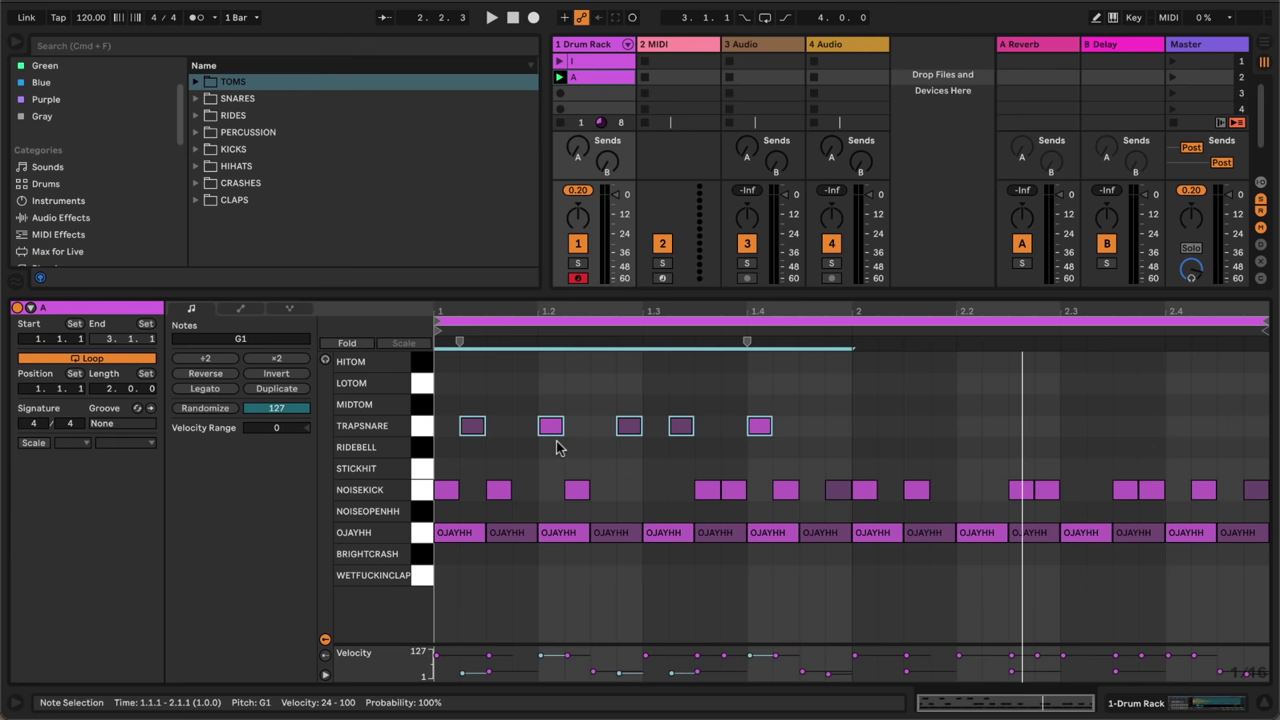
{"action": "key", "text": "super+d"}
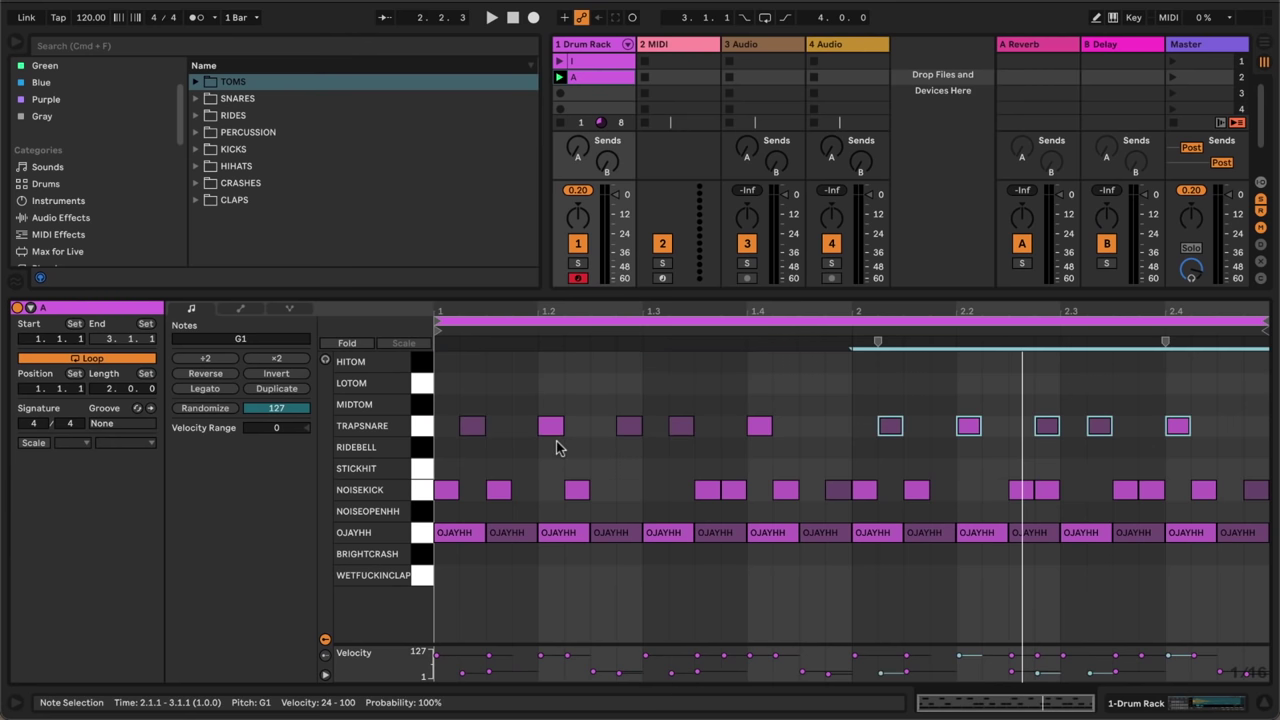
{"action": "key", "text": "space"}
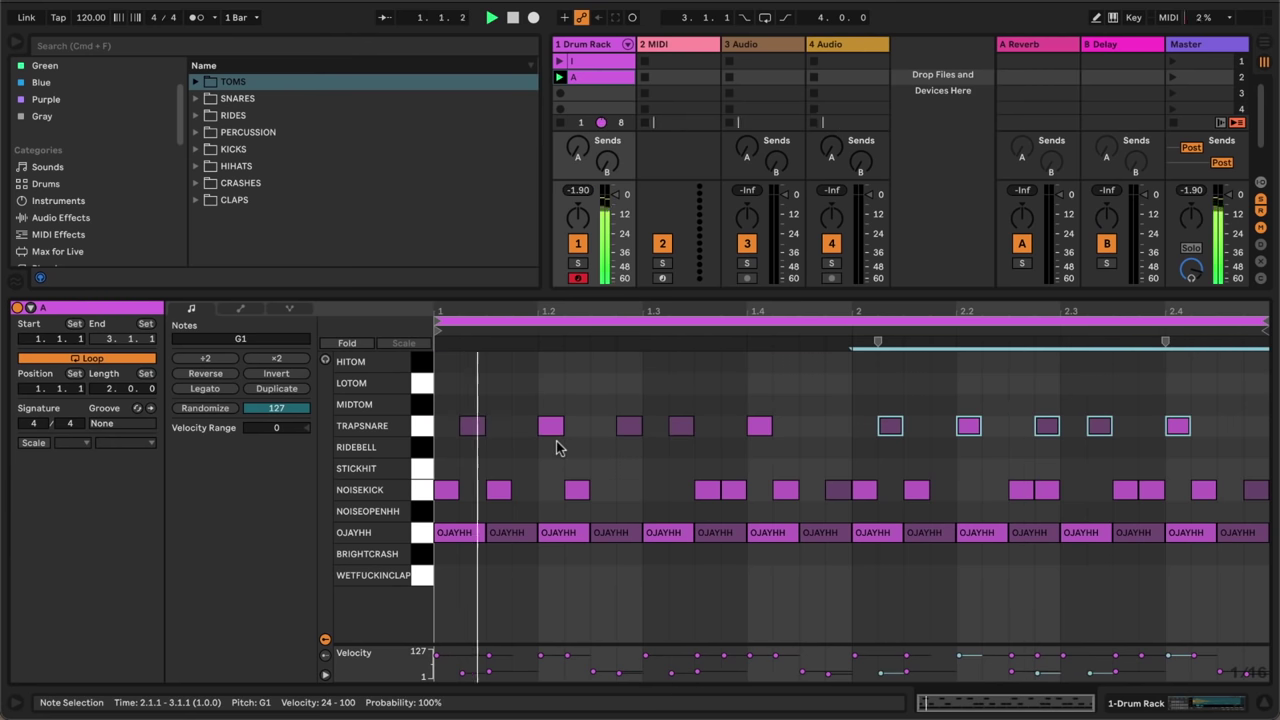
{"action": "double_click", "coordinate": [1230, 426]}
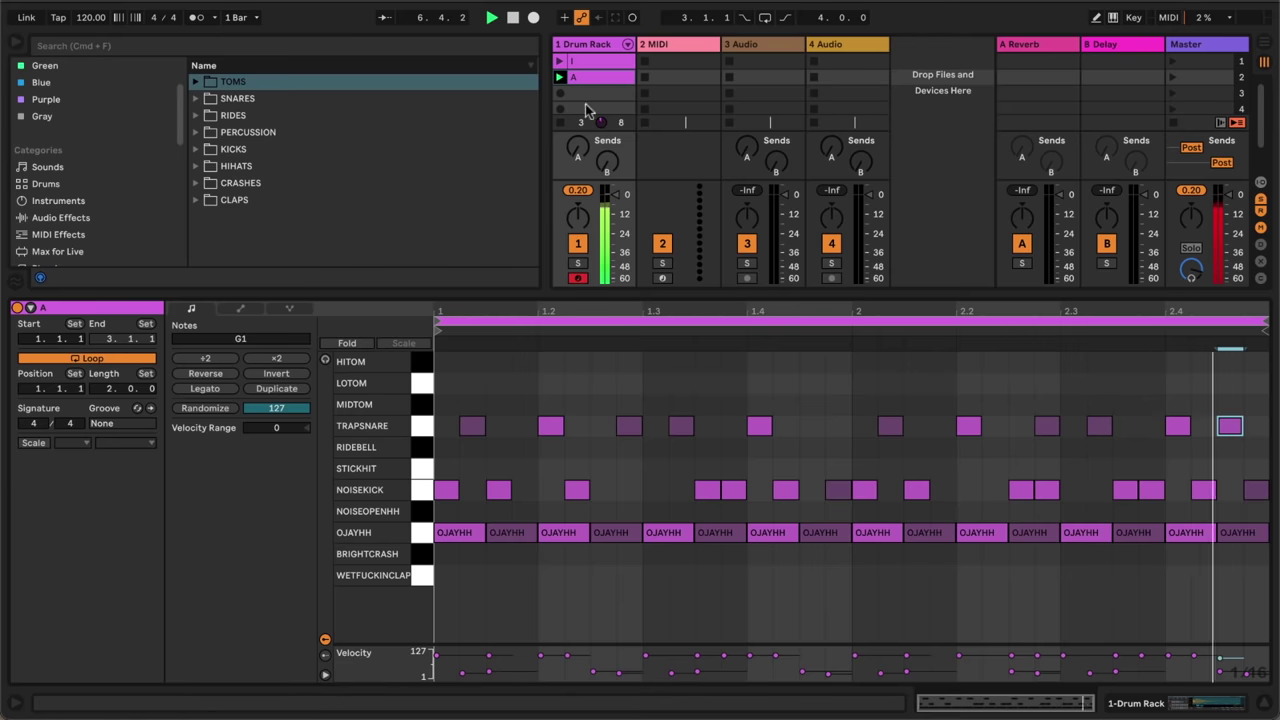
{"action": "left_click", "coordinate": [559, 62]}
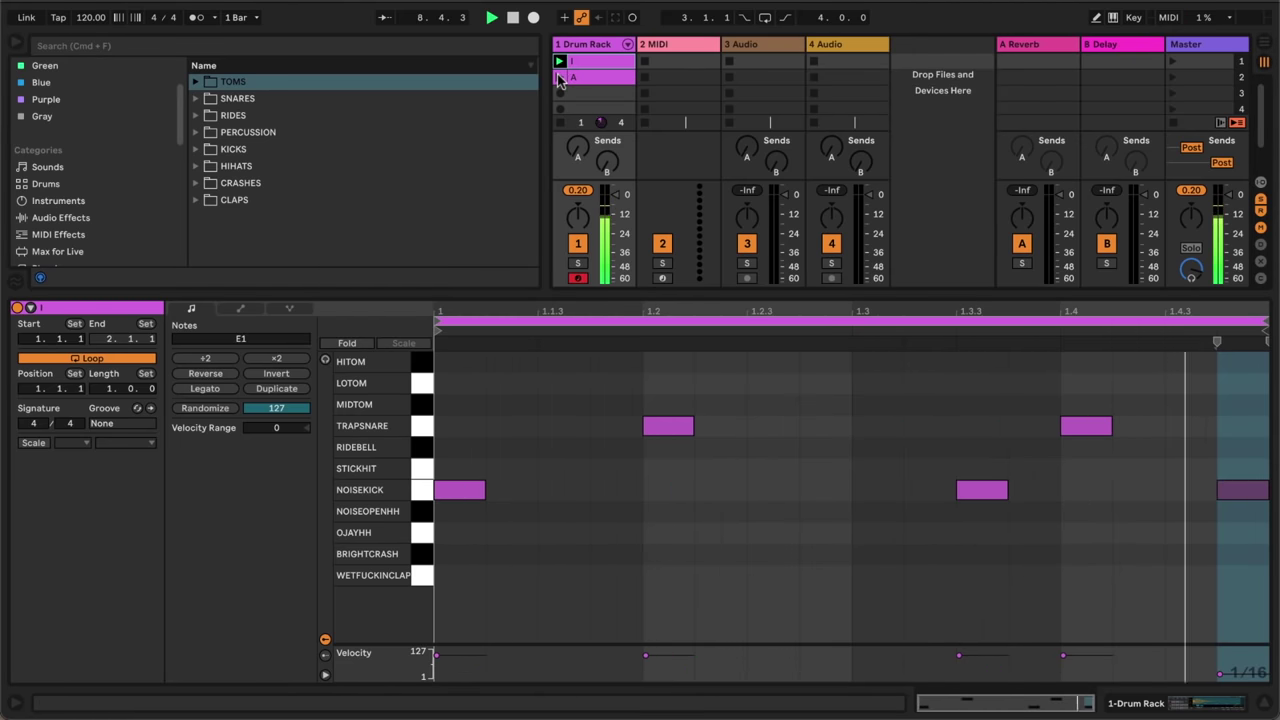
{"action": "left_click", "coordinate": [559, 78]}
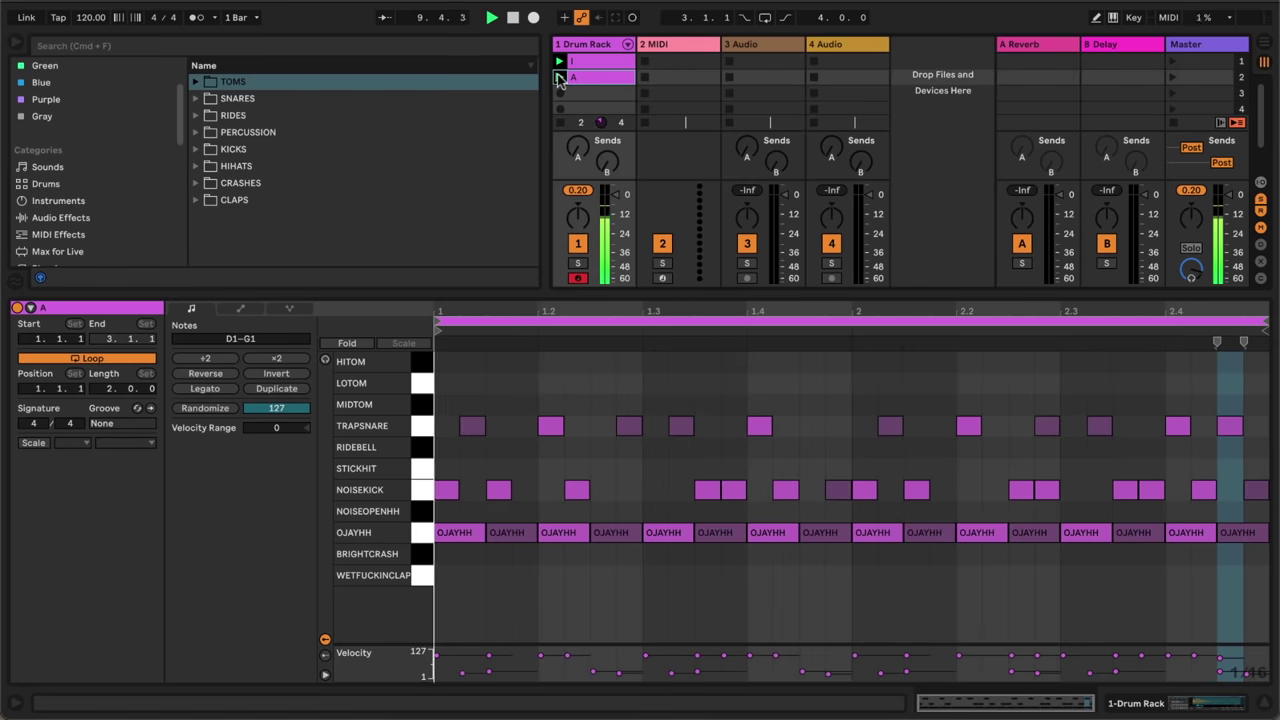